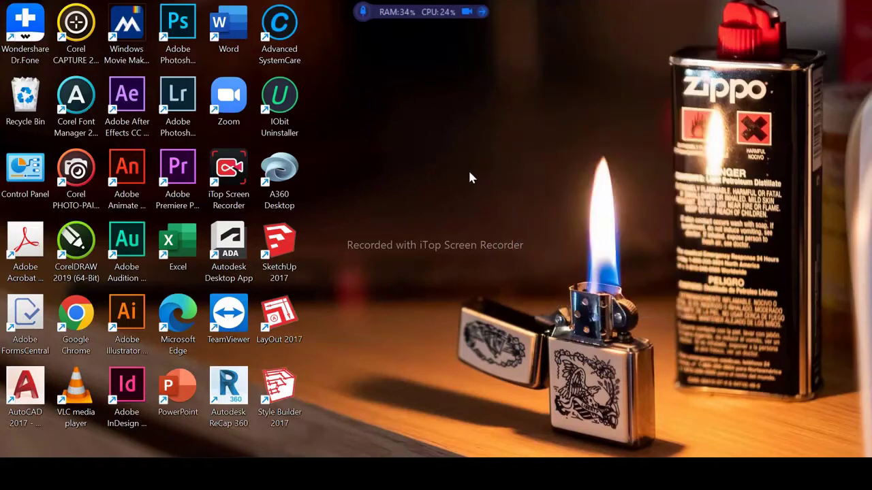
click(508, 234)
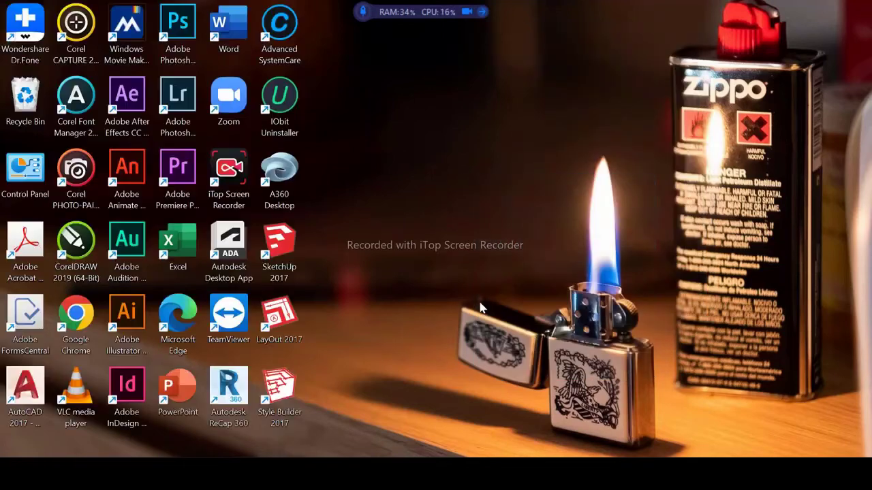
right_click(599, 42)
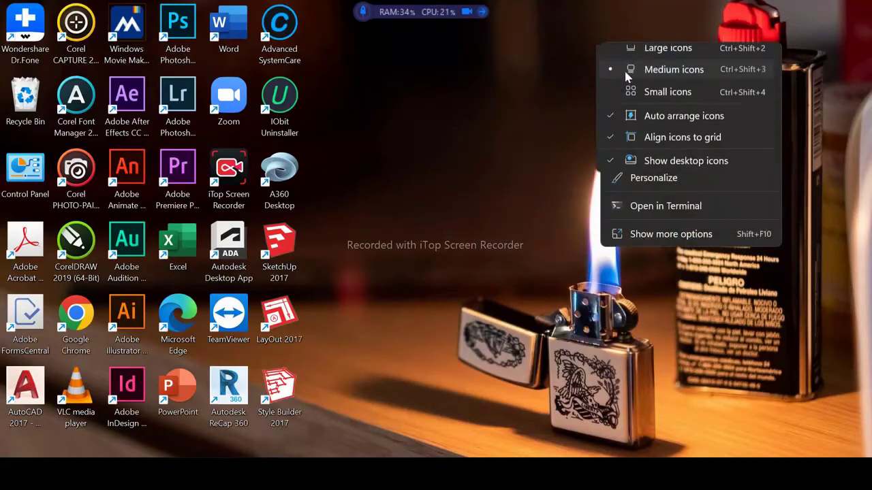
click(525, 258)
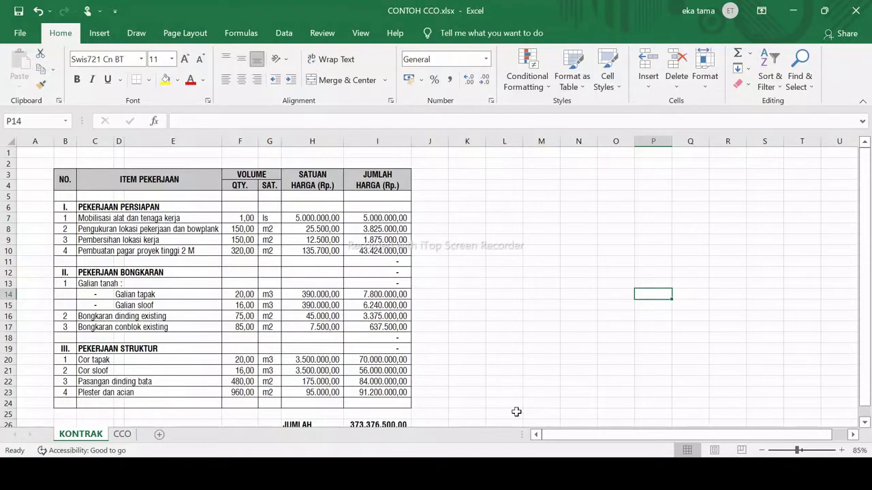
Step: Review the contract work-item table and its JUMLAH row on the KONTRAK sheet of CONTOH CCO.xlsx
click(557, 206)
click(516, 260)
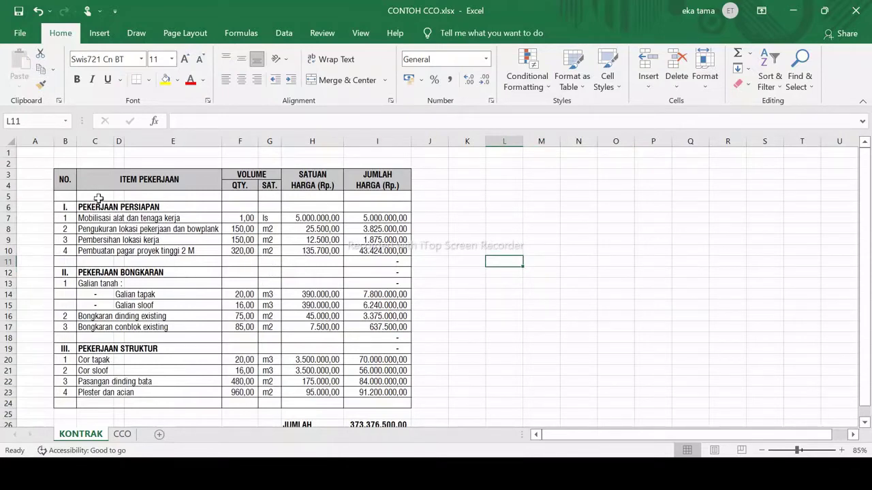
drag(65, 167, 380, 412)
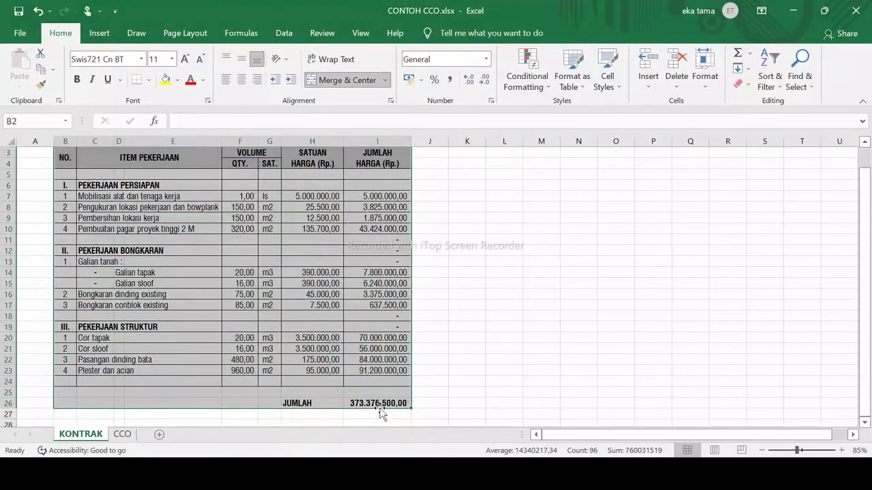
click(504, 284)
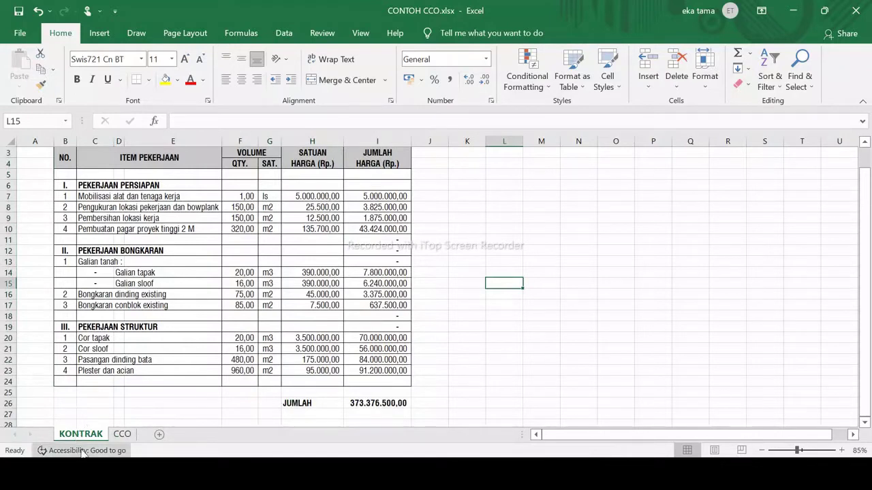
click(119, 403)
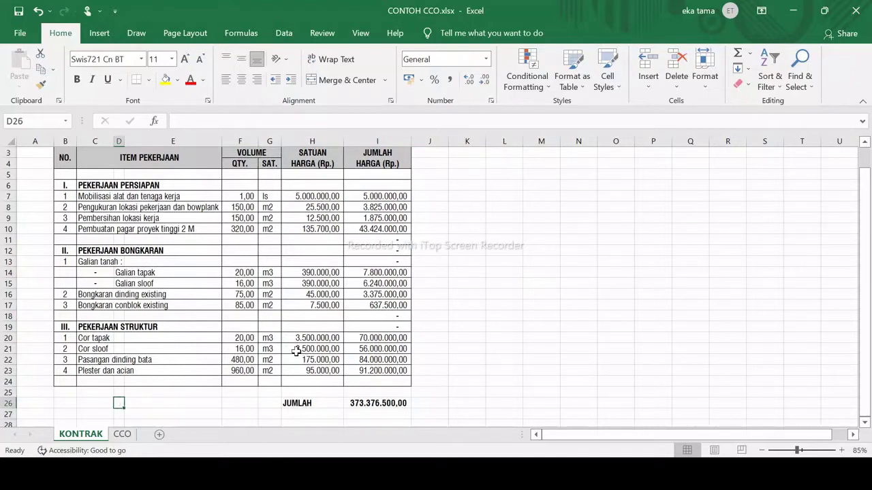
click(157, 402)
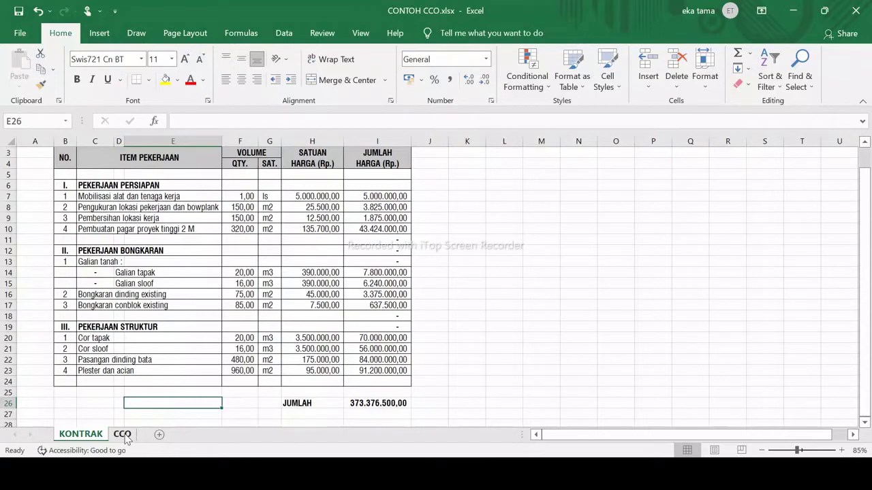
Step: Open the CCO sheet and look through its work-item table down to the deviation summary
click(122, 434)
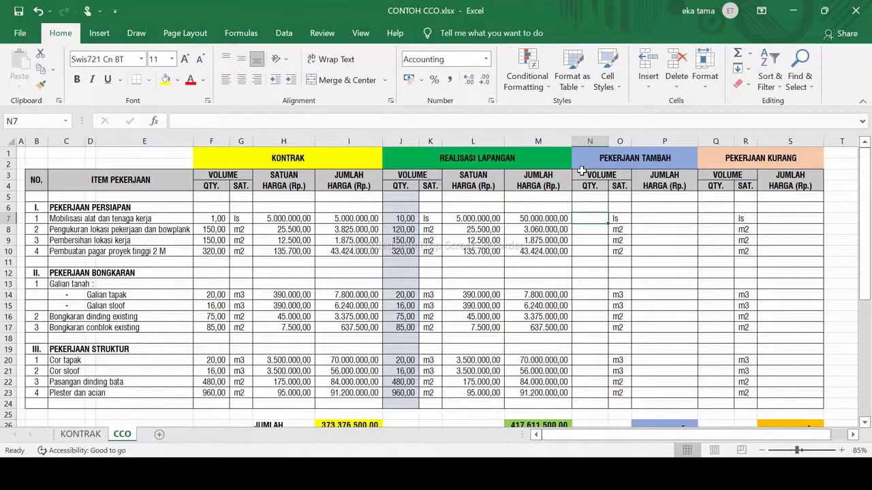
click(283, 272)
scroll(286, 231, down, 1)
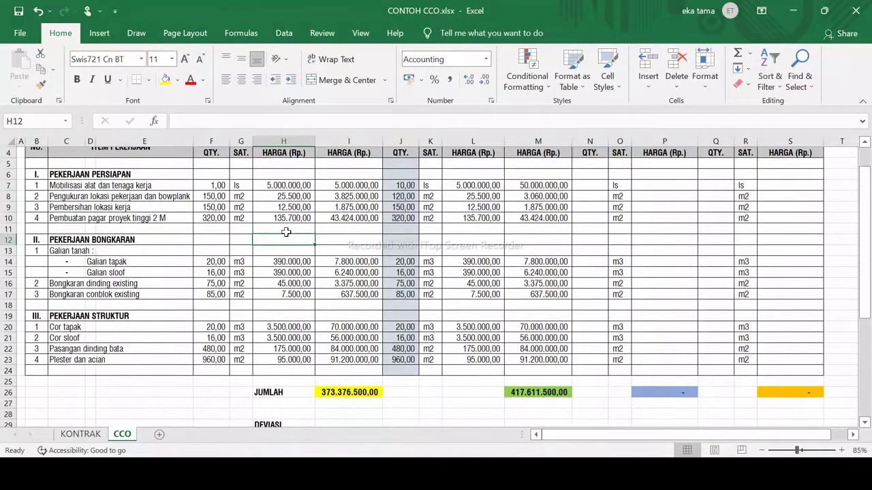
scroll(286, 232, down, 2)
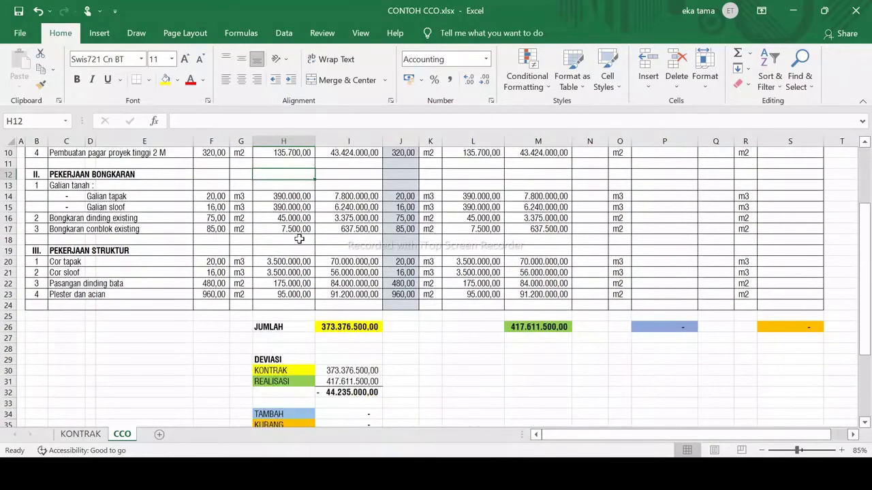
scroll(333, 267, down, 1)
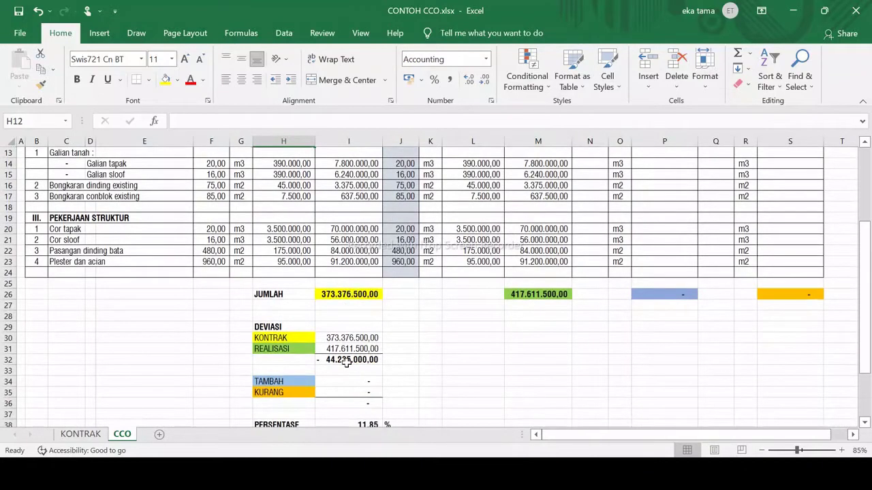
Step: Examine the DEVIASI summary below the CCO table: KONTRAK against REALISASI, TAMBAH and KURANG, and the PERSENTASE formula
click(344, 362)
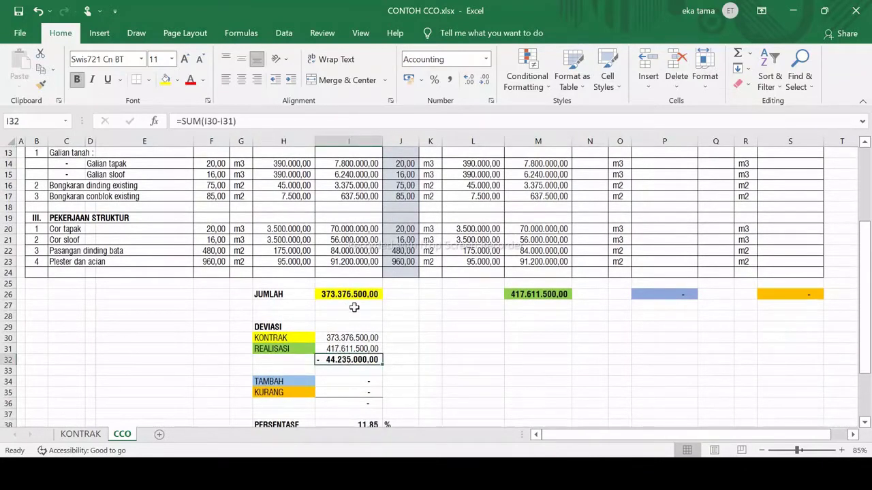
scroll(346, 337, down, 1)
click(262, 294)
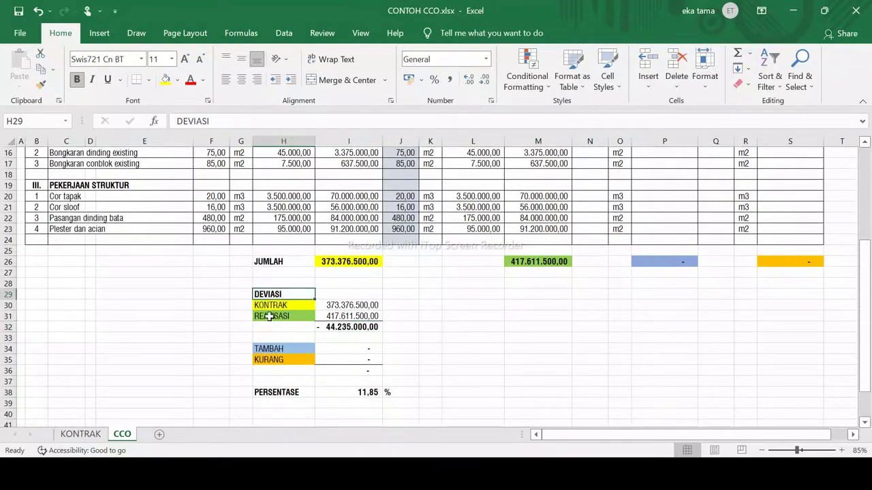
click(285, 307)
click(293, 316)
click(345, 327)
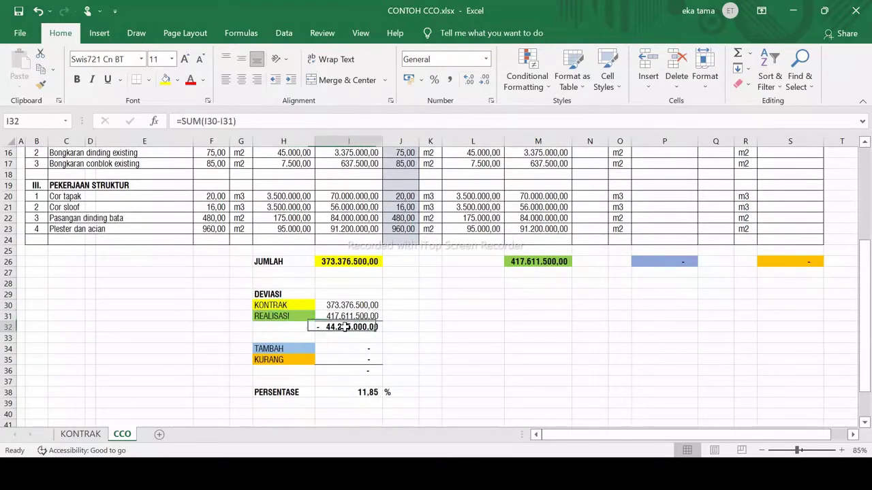
scroll(310, 344, down, 1)
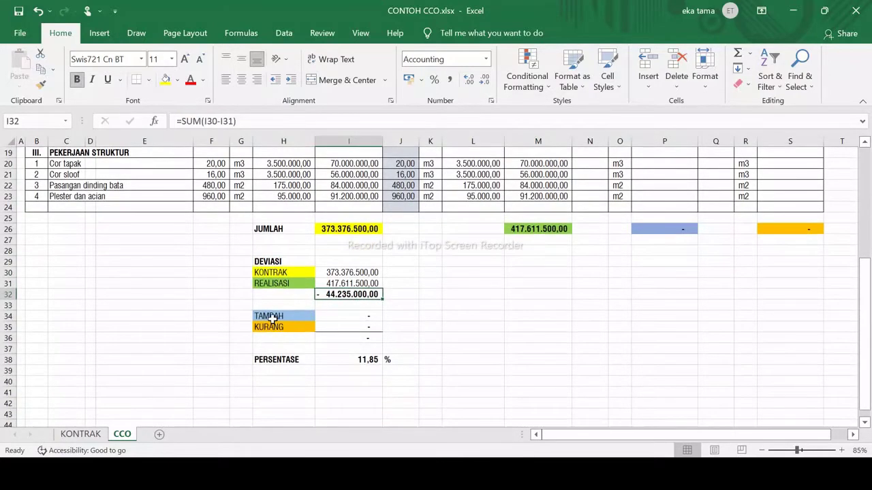
click(271, 317)
click(278, 328)
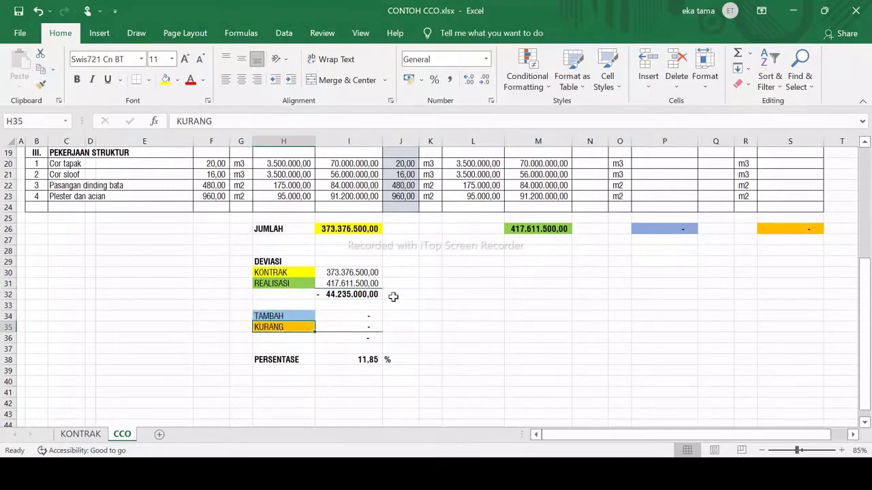
click(368, 359)
scroll(392, 328, up, 6)
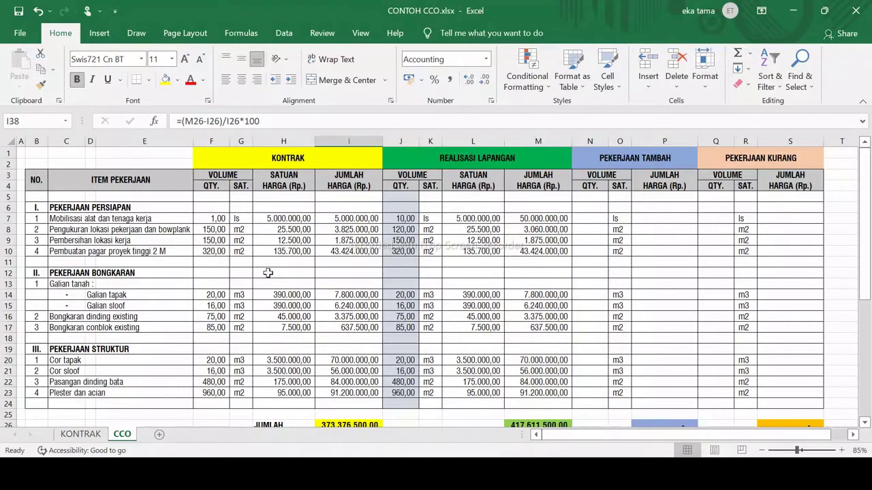
Step: Examine the work items and the KONTRAK block of the CCO table, highlighting the range from B1 through column I, row 24
click(164, 276)
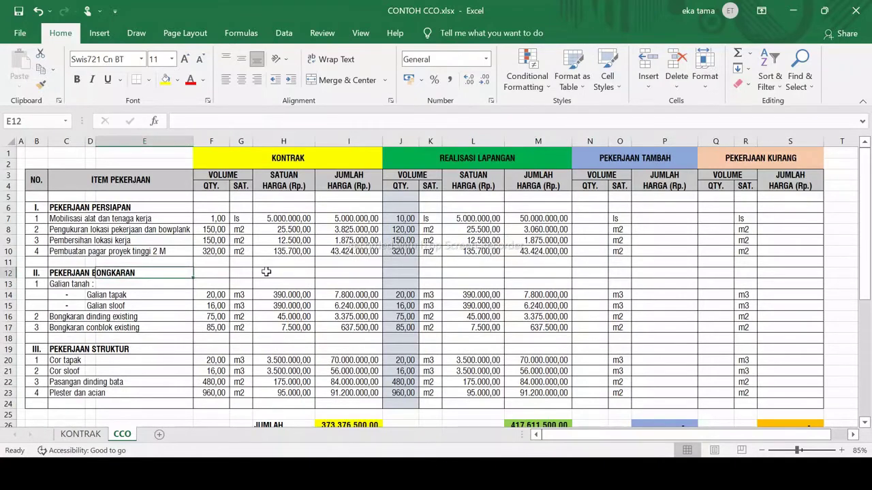
click(156, 316)
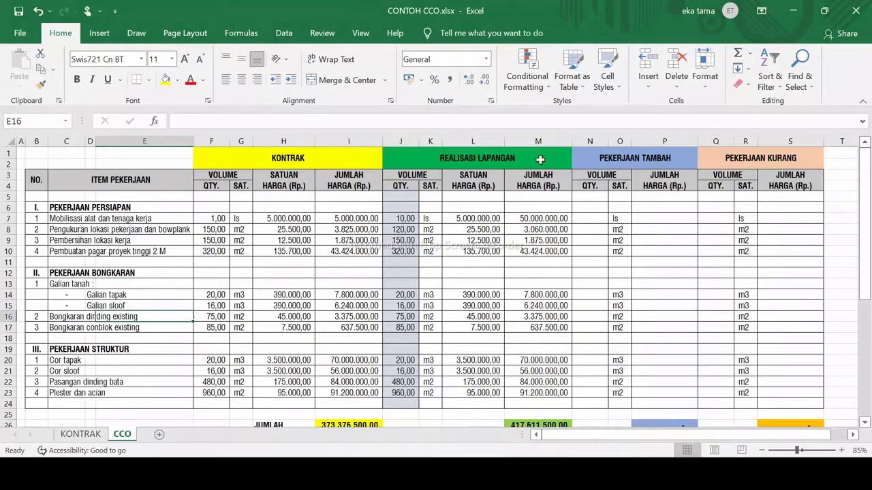
click(293, 232)
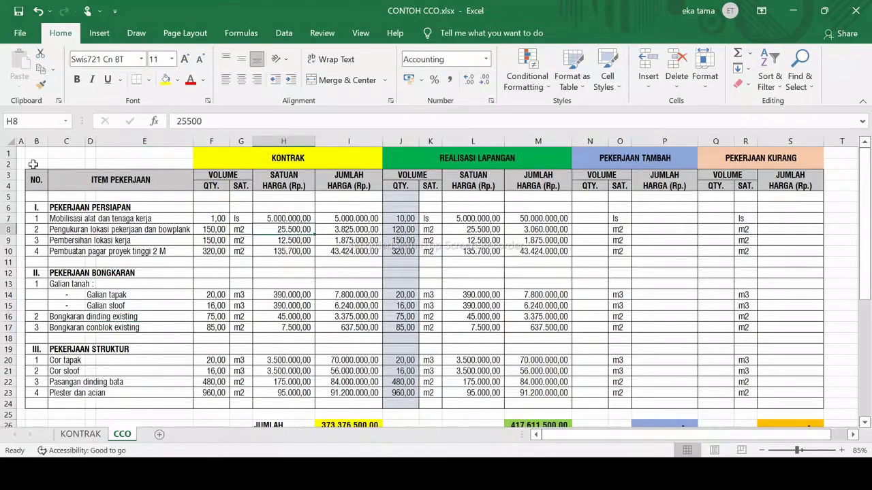
mouse_move(40, 149)
mouse_down()
mouse_move(272, 277)
mouse_move(303, 406)
mouse_up()
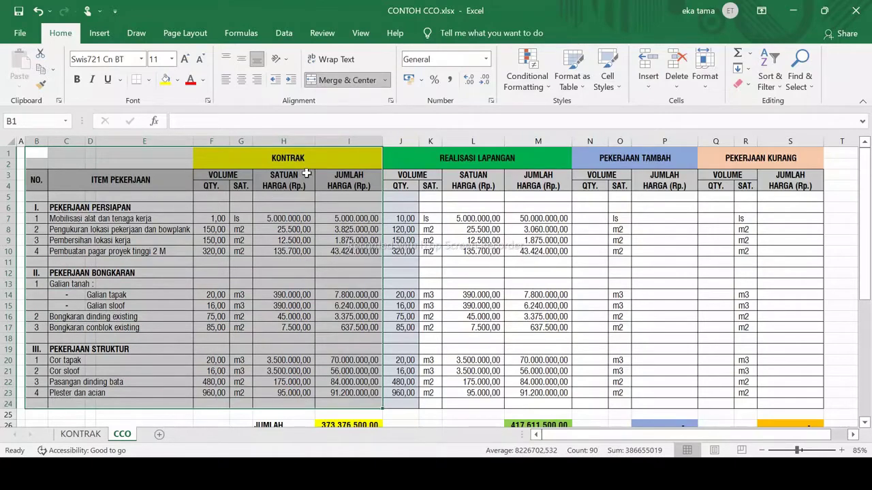
Step: Compare the contract total in I26 on the KONTRAK sheet with the KONTRAK total in I26 on the CCO sheet
click(80, 433)
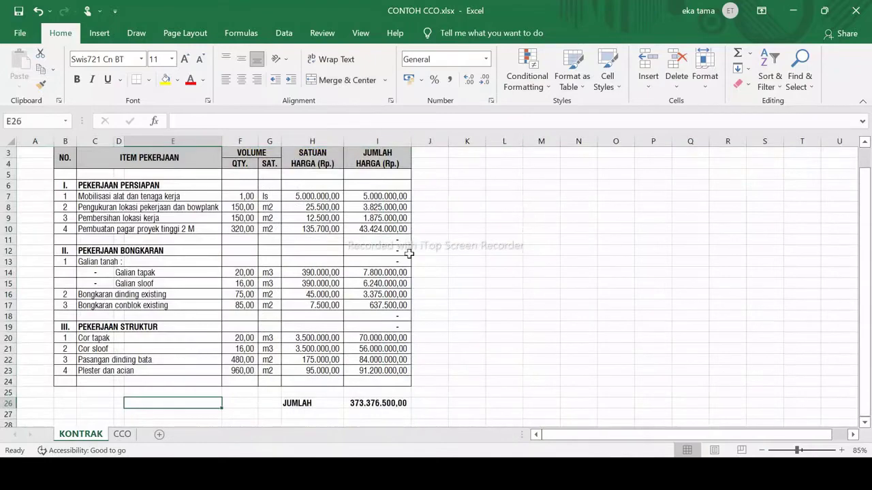
click(379, 403)
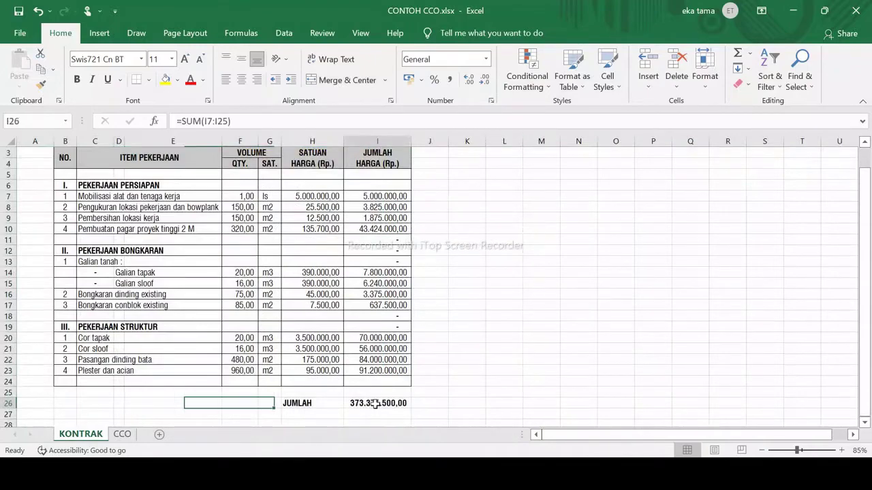
click(121, 434)
scroll(347, 304, down, 2)
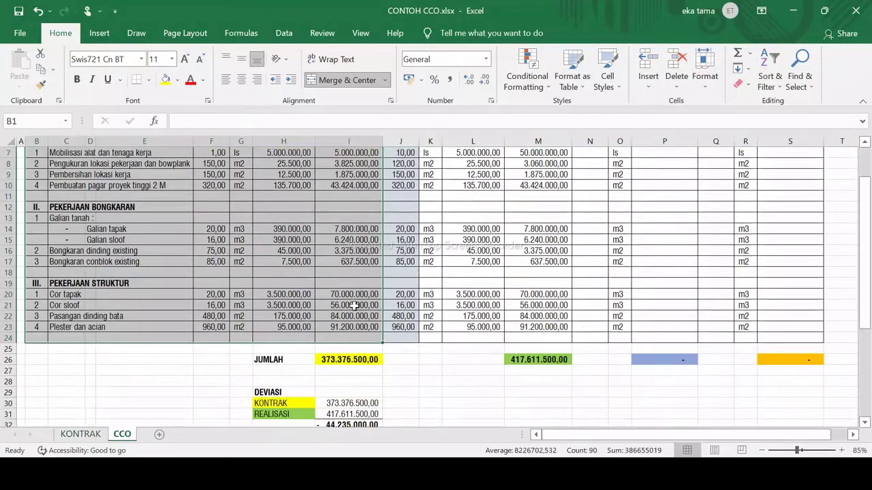
click(338, 357)
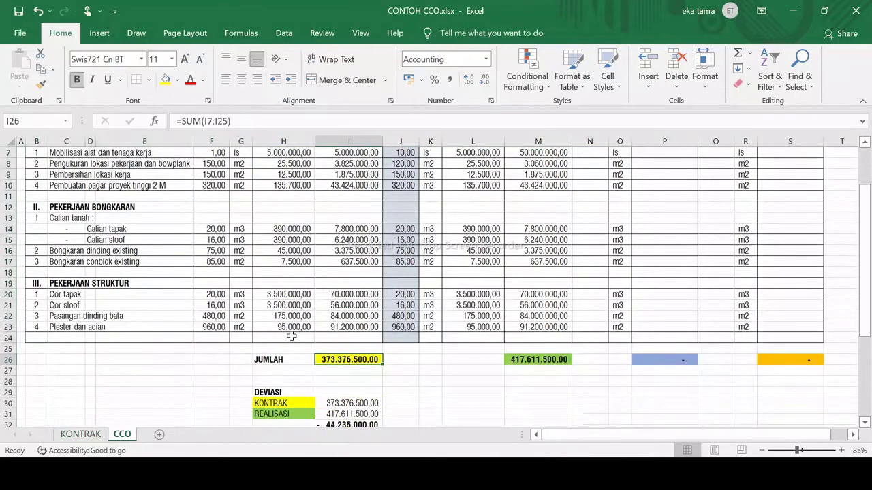
scroll(279, 327, up, 2)
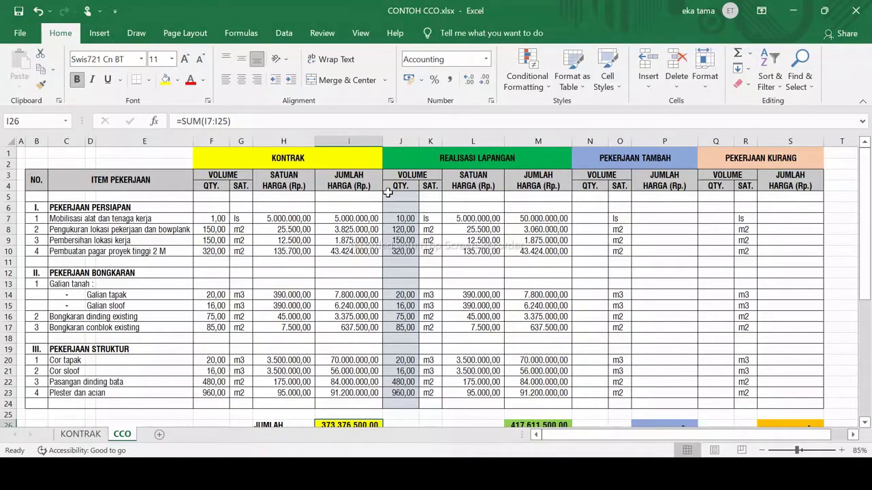
click(285, 341)
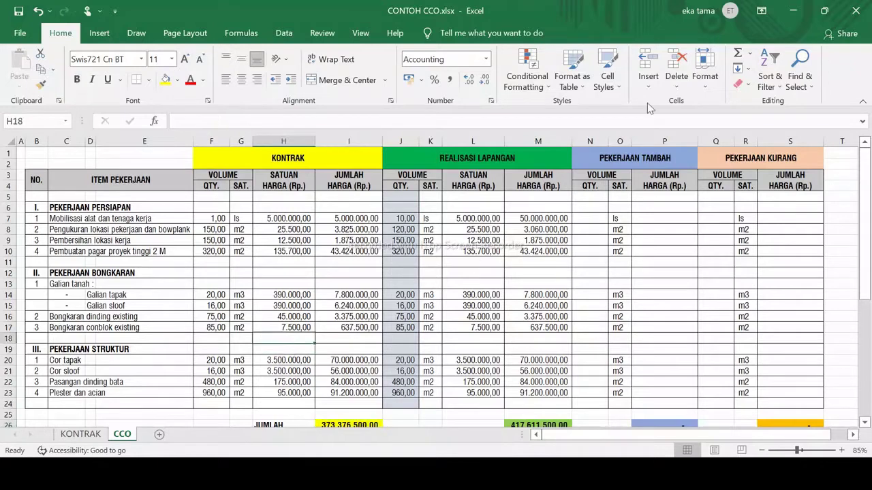
Step: Compare the REALISASI LAPANGAN quantities in column J with the KONTRAK quantities in column F of the CCO table
click(480, 157)
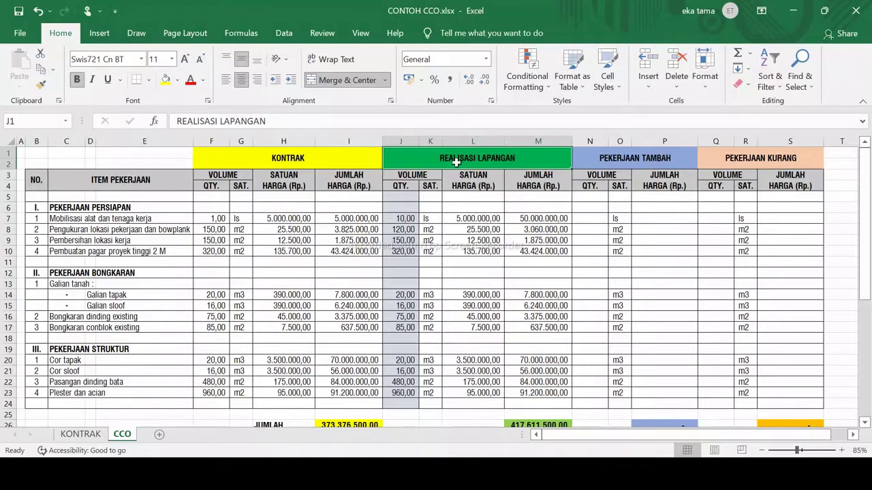
drag(405, 218, 404, 290)
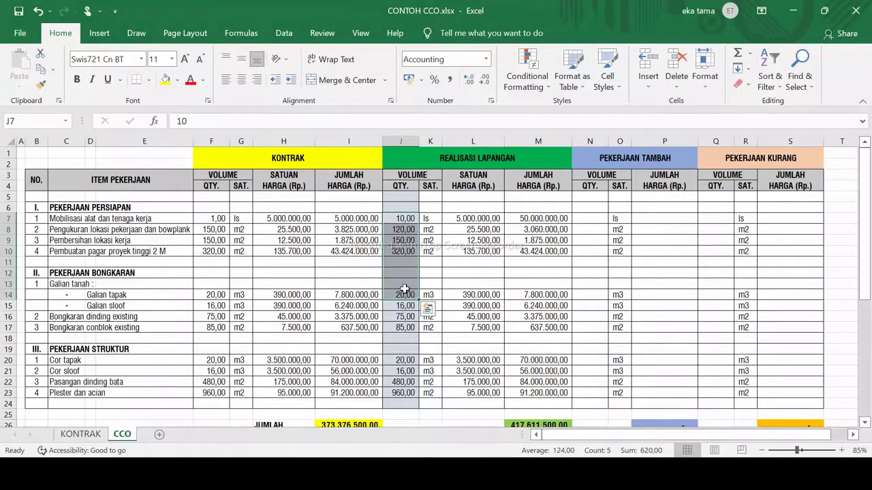
click(408, 273)
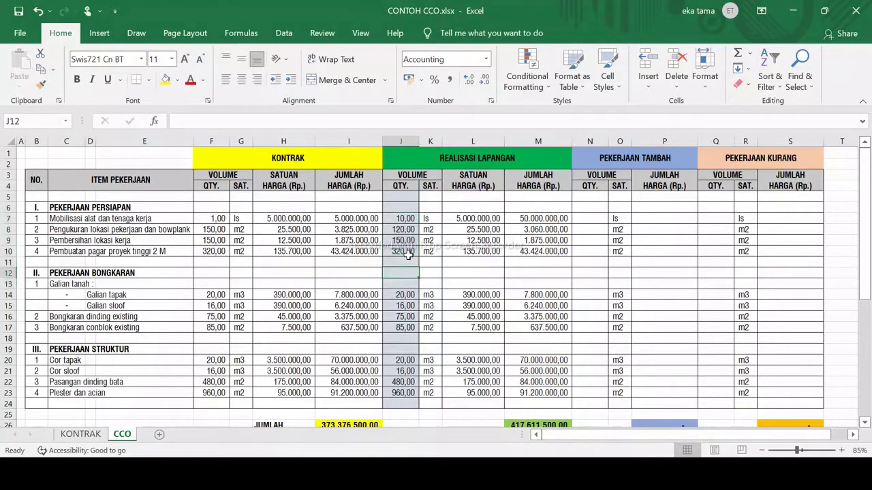
click(406, 220)
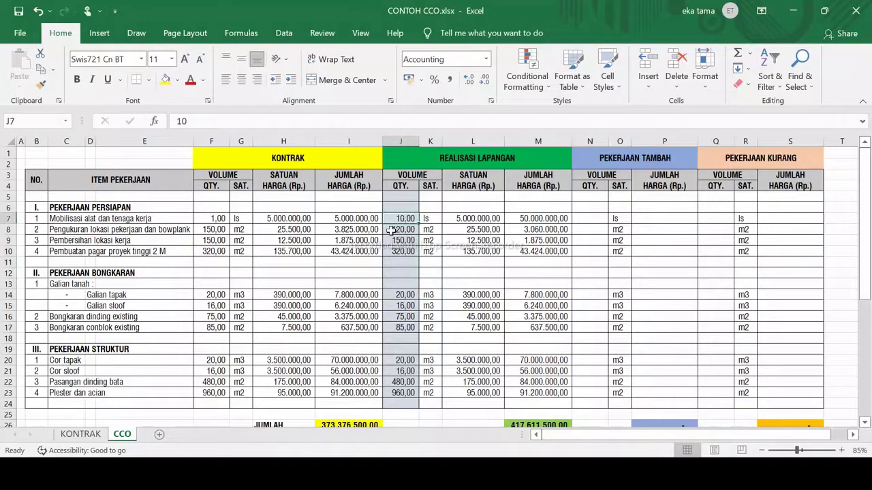
click(453, 163)
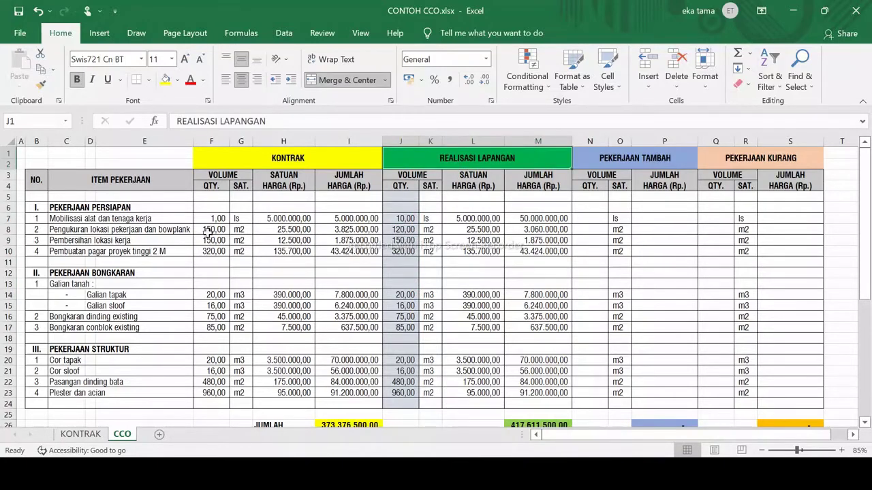
click(206, 231)
click(209, 251)
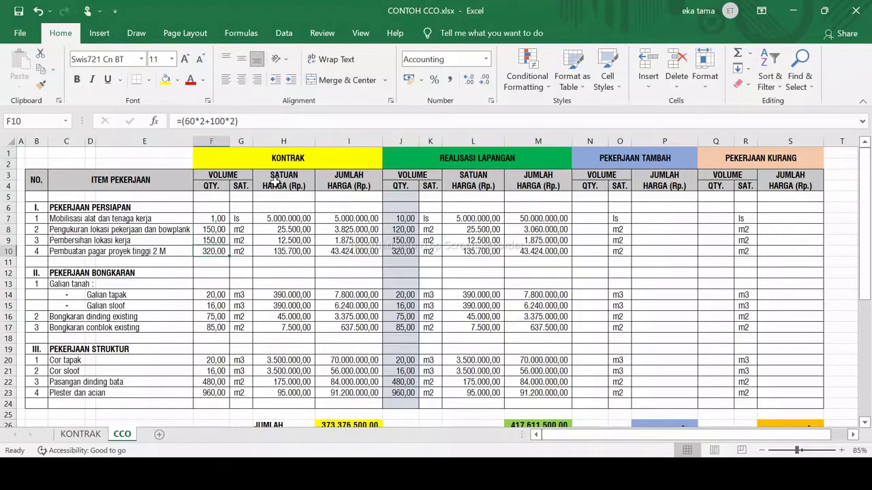
click(272, 165)
click(216, 231)
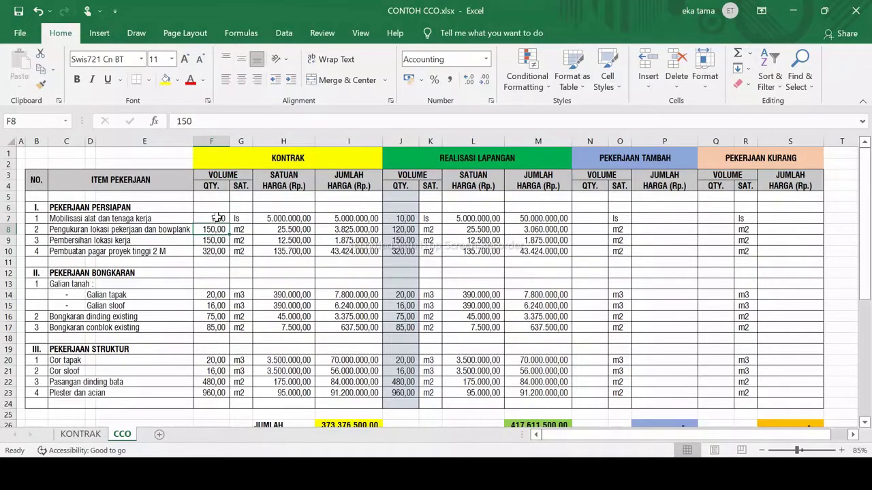
Step: Examine the PEKERJAAN PERSIAPAN items in rows 7 to 10 and their KONTRAK quantities in column F
click(216, 219)
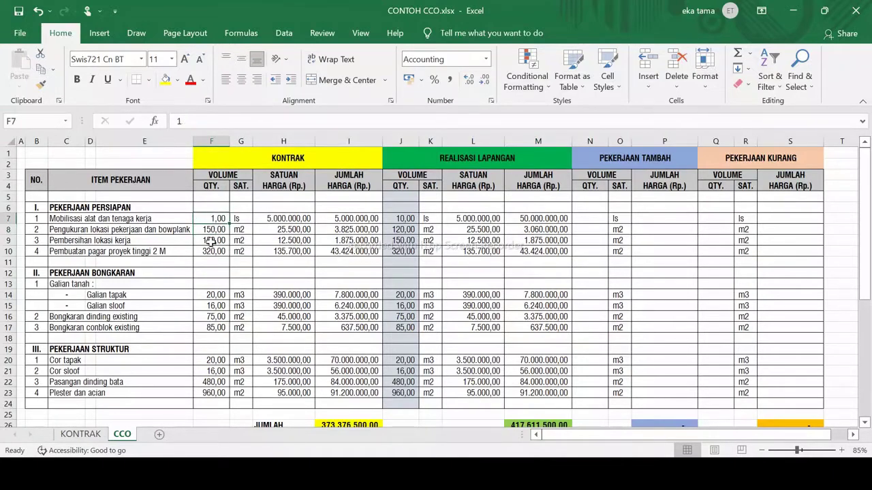
click(212, 240)
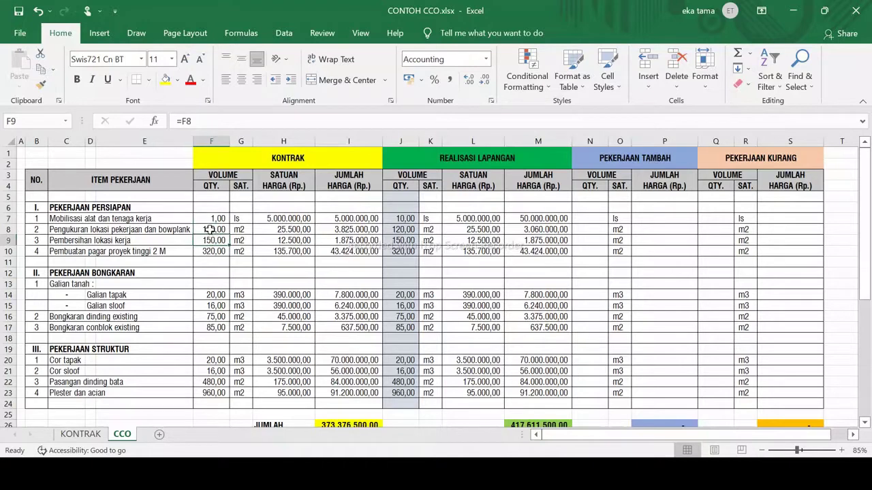
click(209, 229)
click(133, 222)
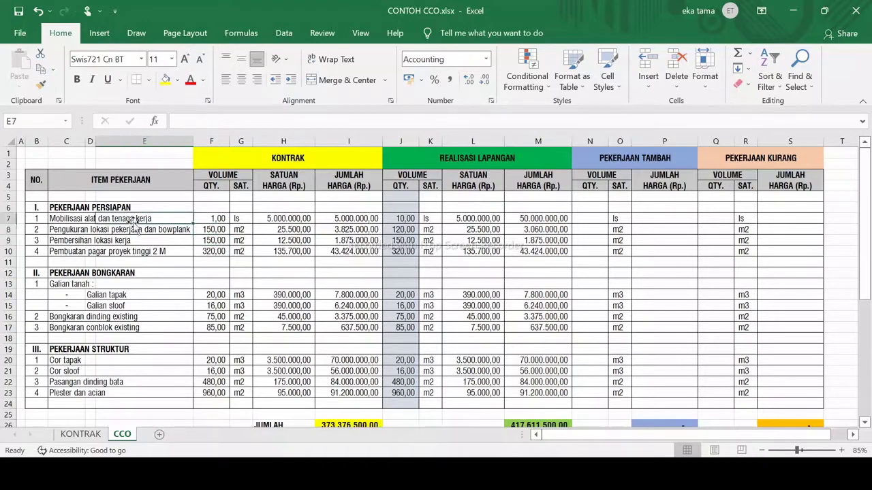
click(63, 239)
click(61, 231)
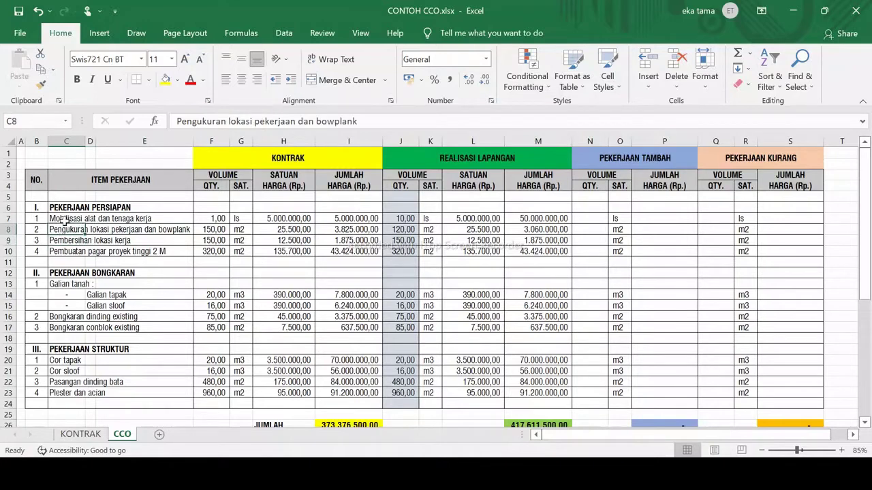
click(66, 219)
click(265, 165)
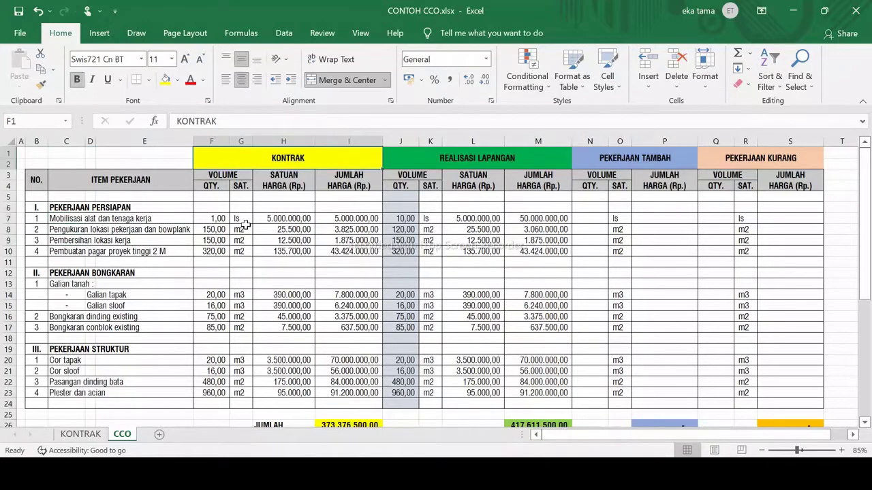
click(215, 250)
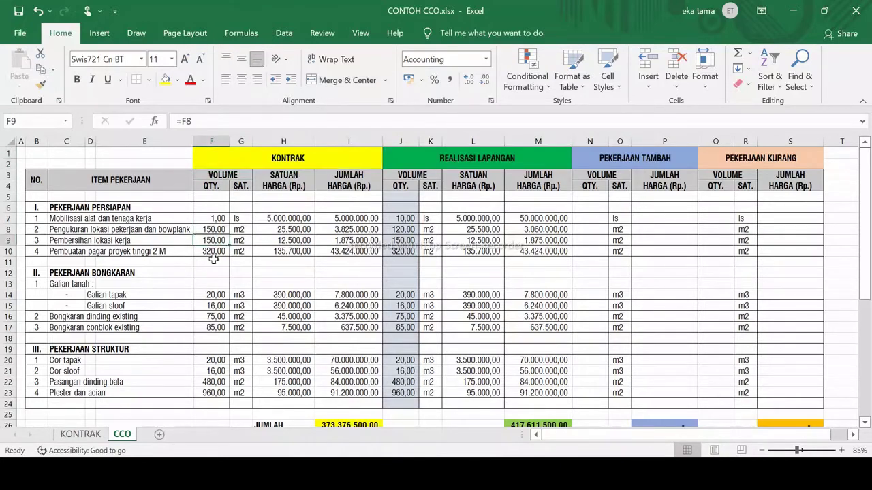
click(209, 265)
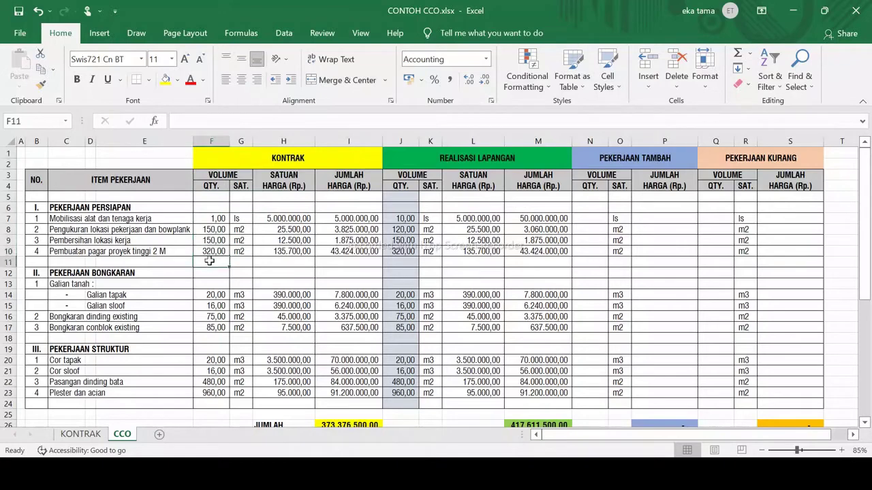
click(209, 251)
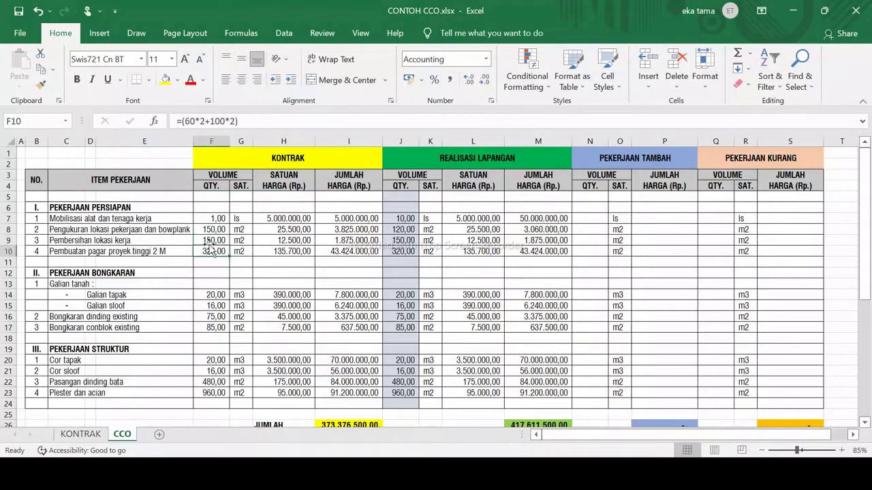
click(211, 241)
click(214, 229)
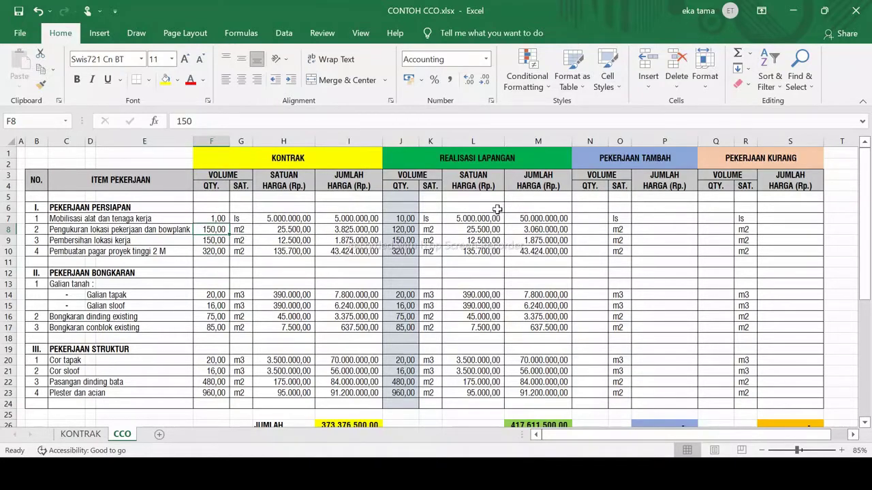
Step: Examine the REALISASI LAPANGAN block's headings: VOLUME with QTY. and SAT., SATUAN HARGA (Rp.) and JUMLAH HARGA (Rp.)
click(477, 161)
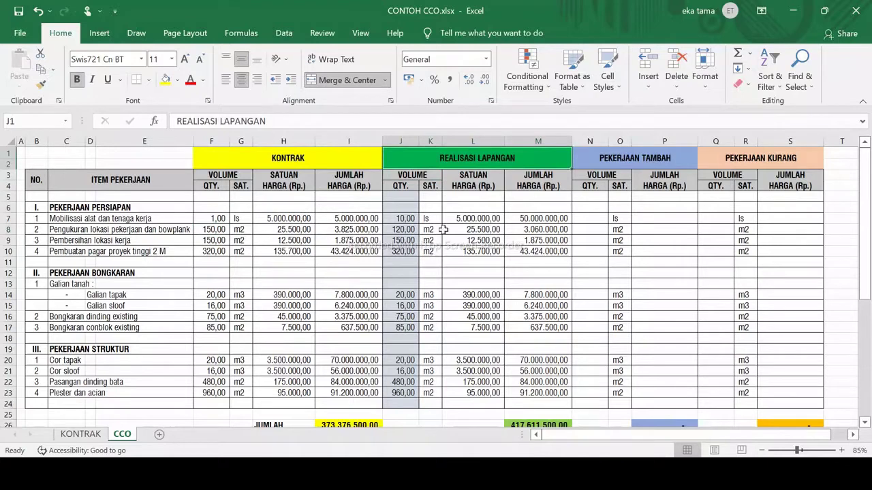
click(411, 175)
click(403, 186)
click(434, 189)
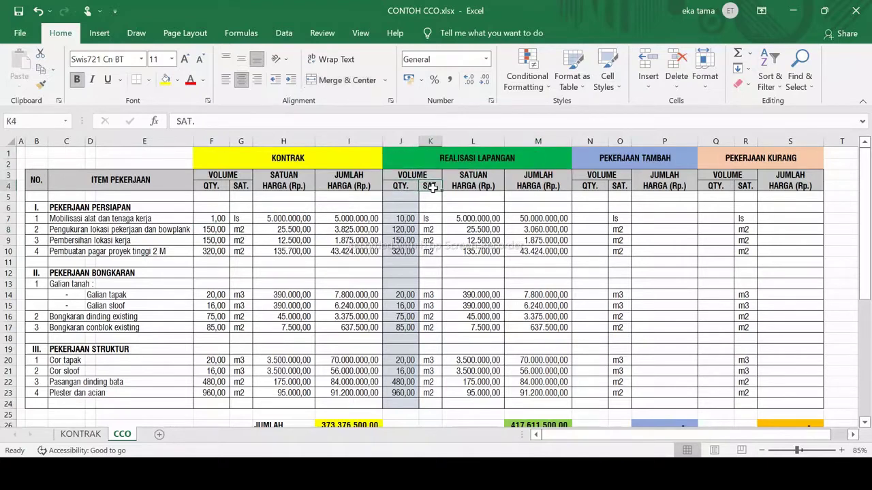
click(476, 174)
click(472, 186)
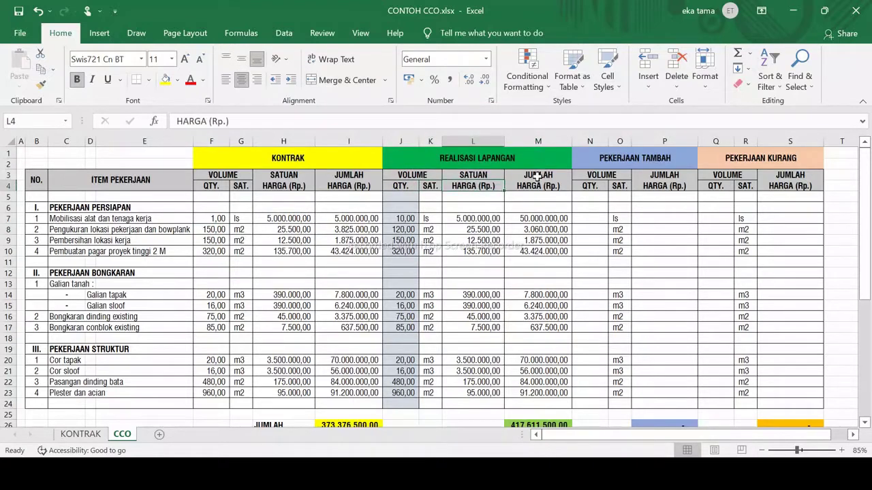
click(538, 175)
click(538, 186)
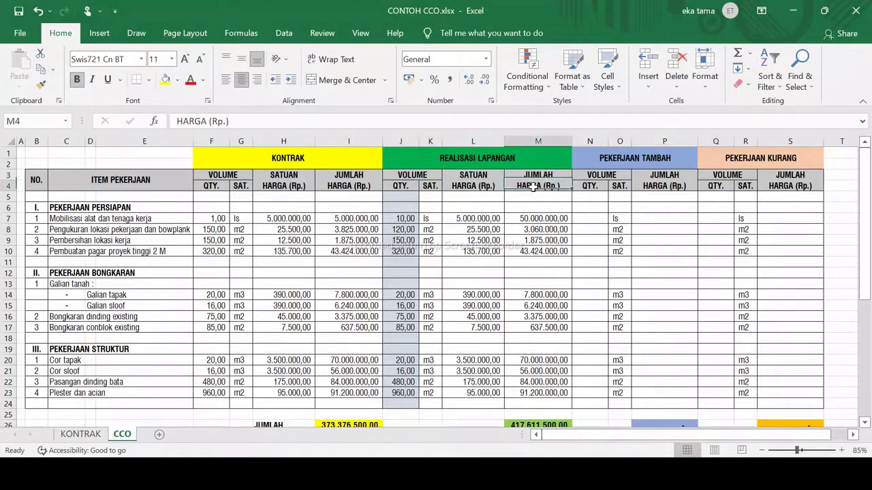
Step: Examine the quantity, unit and total price headings of the PEKERJAAN TAMBAH and PEKERJAAN KURANG blocks
click(604, 163)
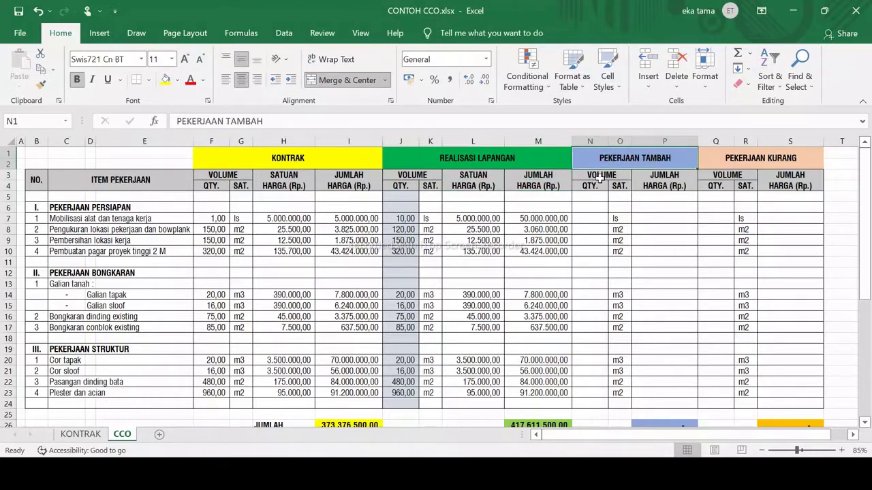
click(589, 185)
click(619, 185)
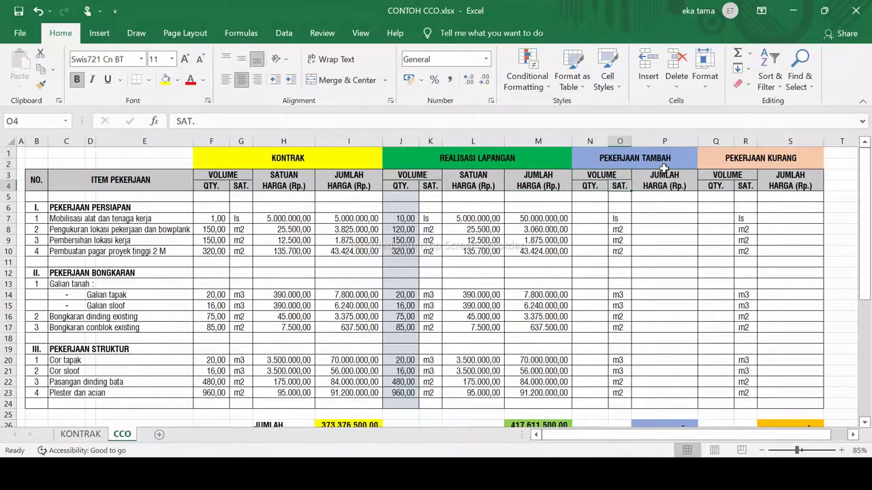
click(634, 158)
click(665, 185)
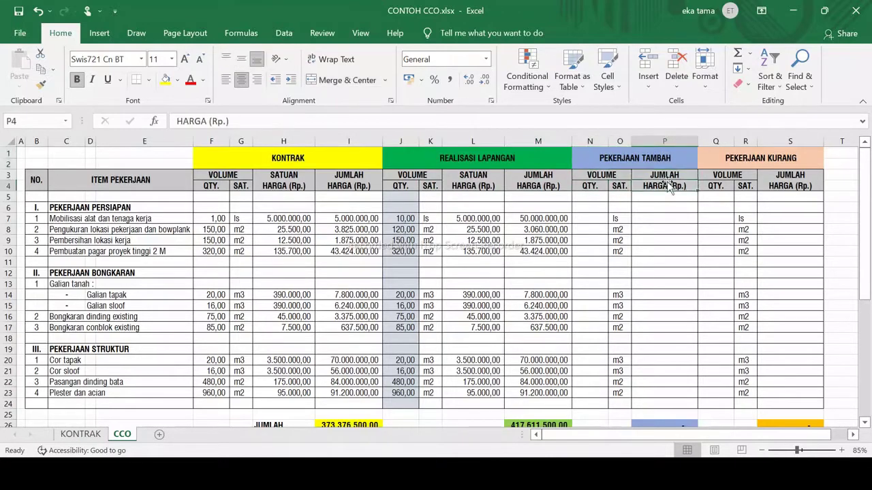
click(743, 157)
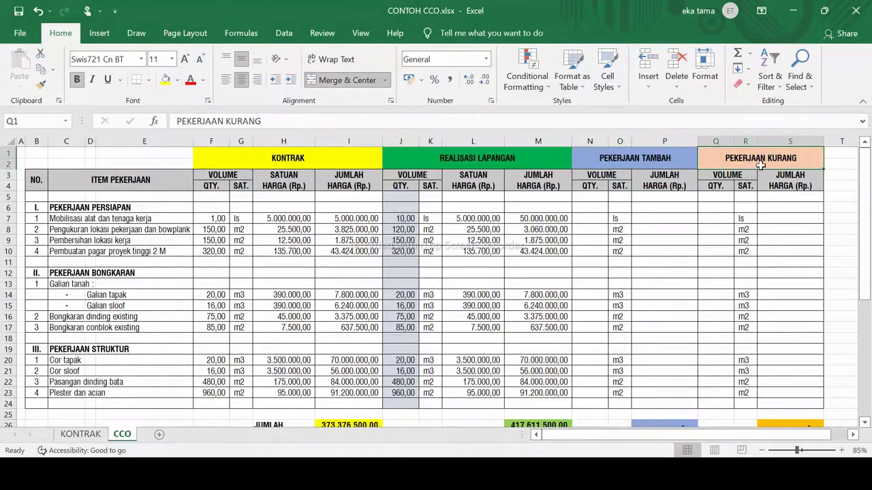
click(712, 191)
click(745, 187)
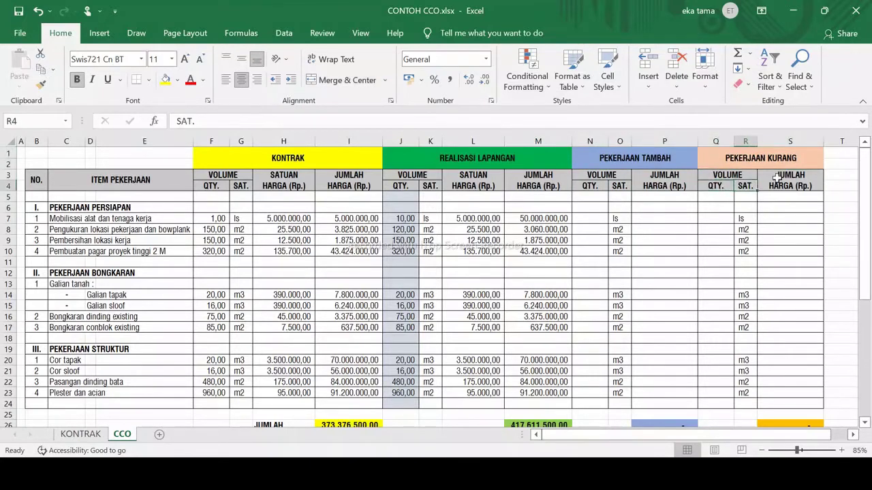
click(781, 188)
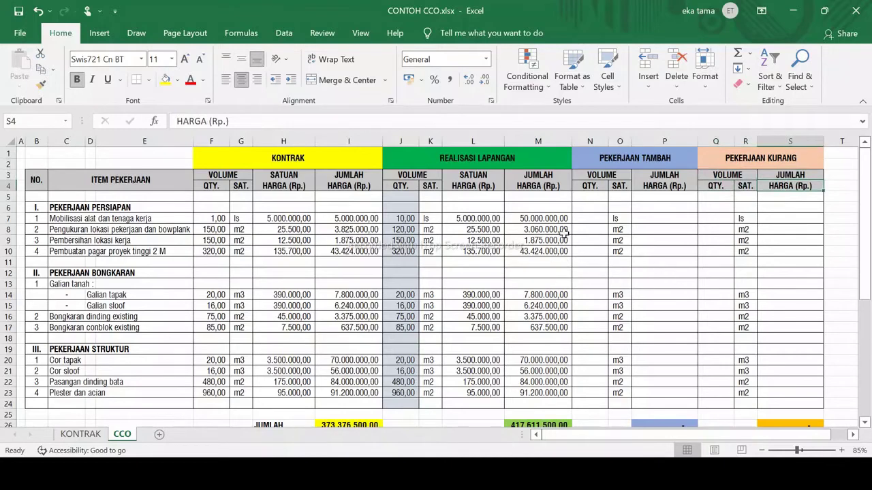
Step: Compare the contract and field quantities of Mobilisasi alat dan tenaga kerja with its added-work and reduced-work quantity cells, N7 and Q7
click(614, 160)
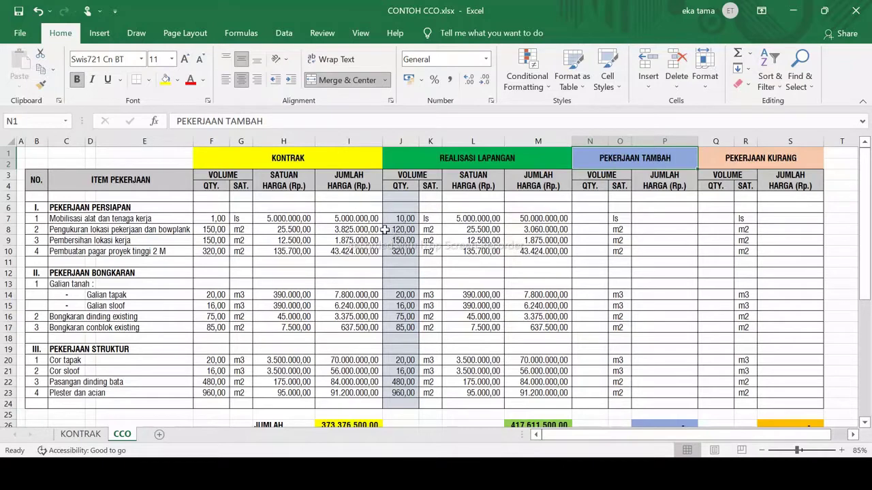
click(215, 220)
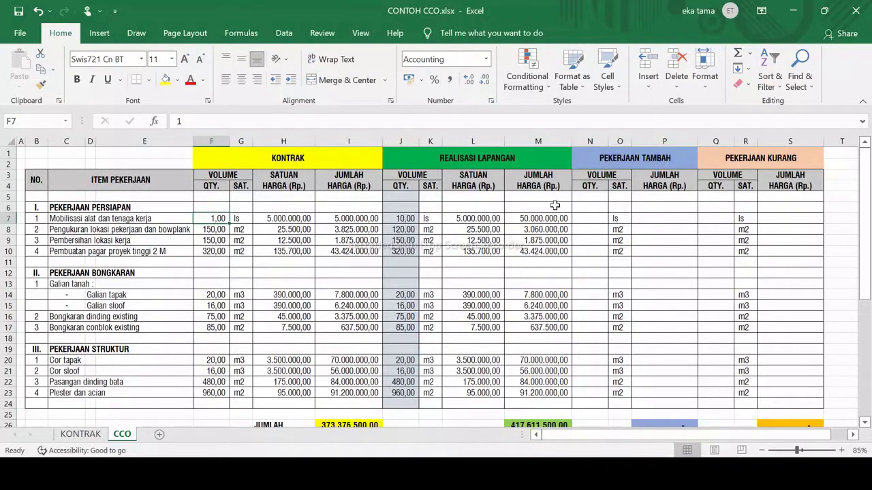
click(591, 222)
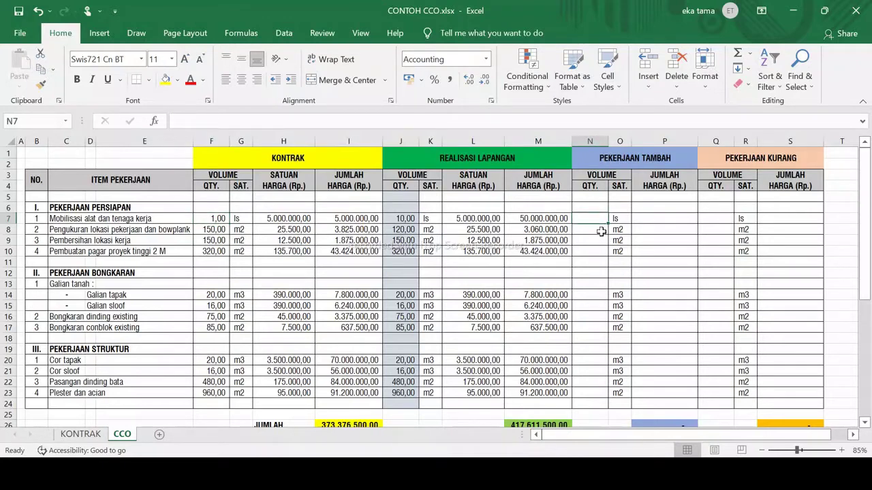
click(757, 162)
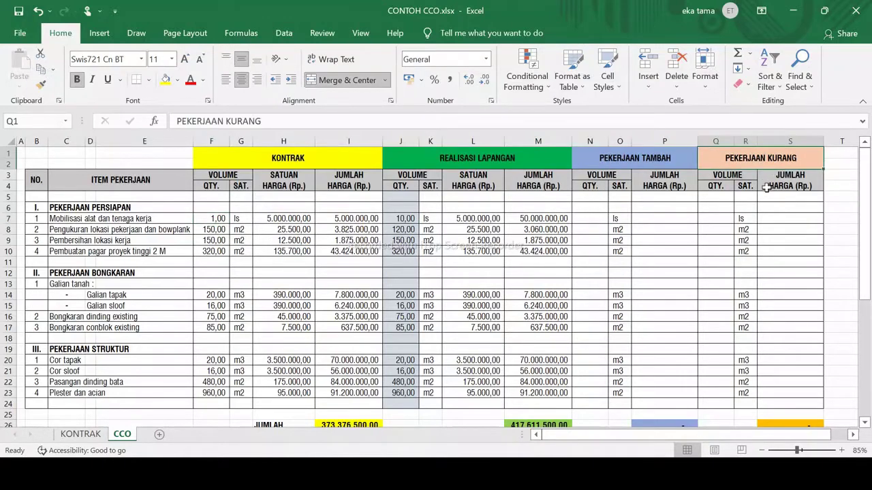
click(713, 220)
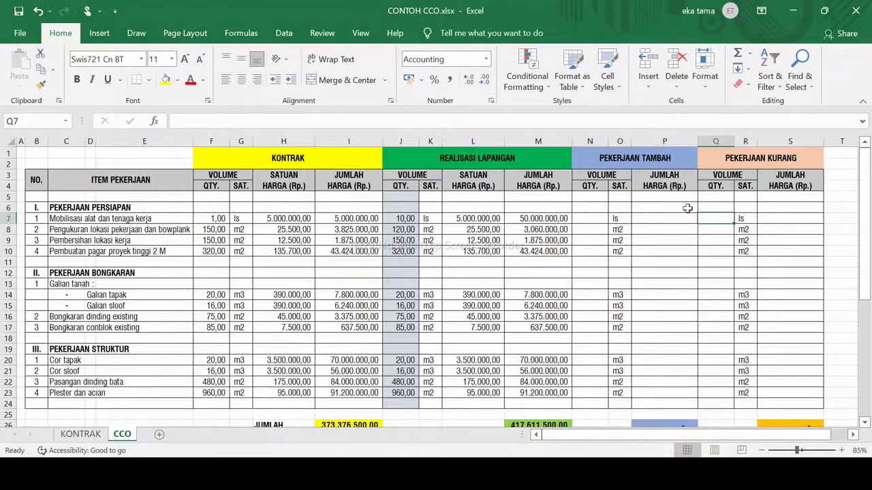
click(405, 220)
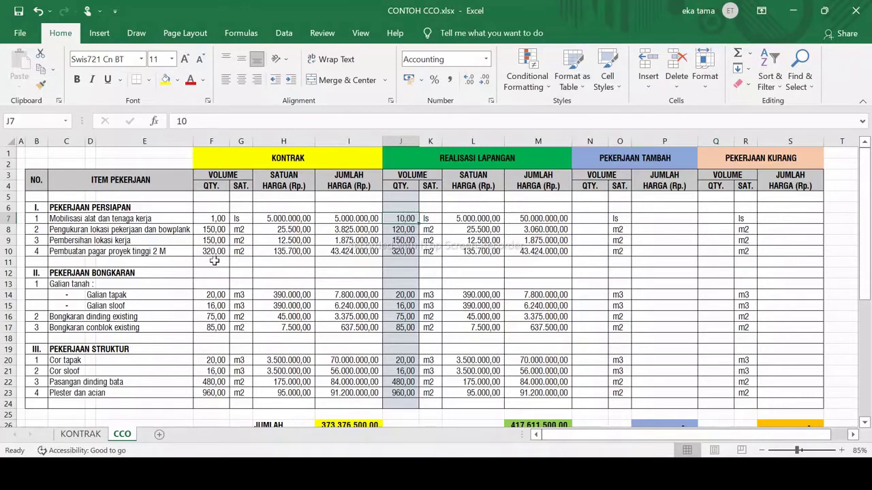
click(217, 219)
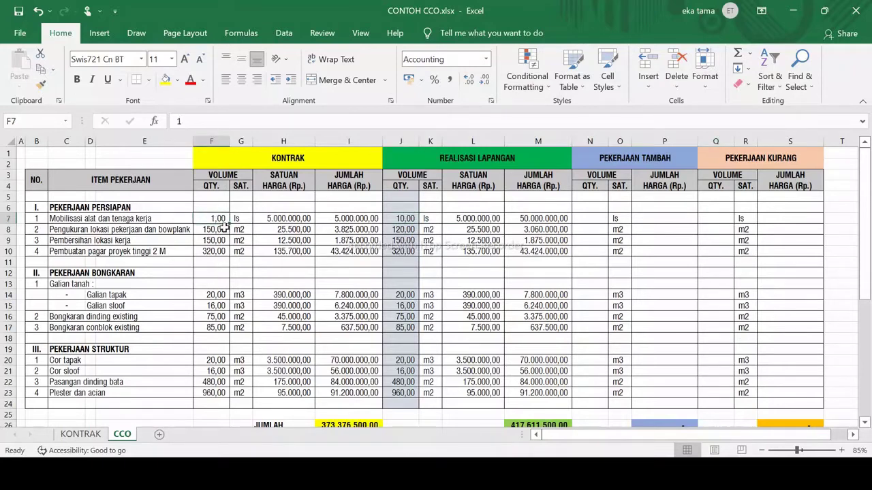
click(224, 229)
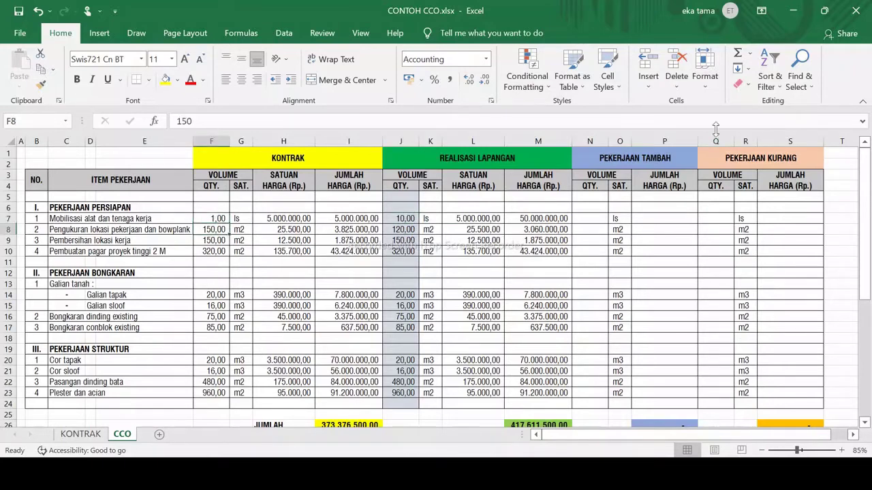
click(712, 218)
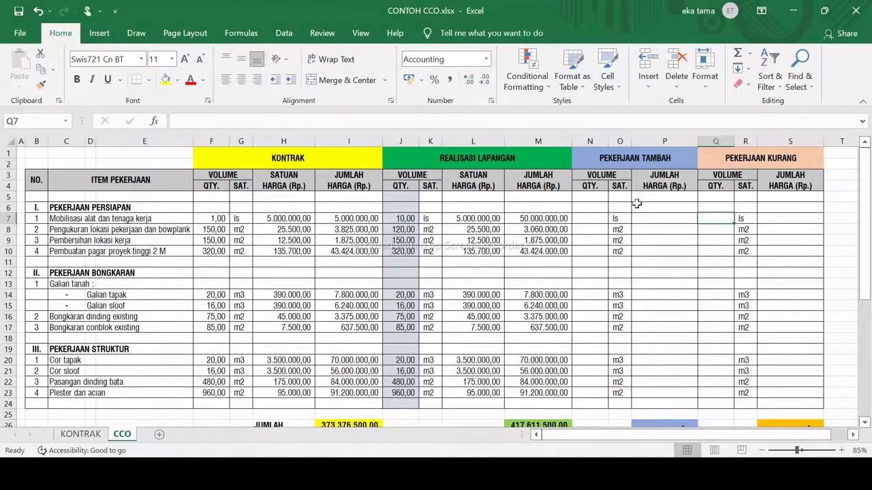
click(603, 250)
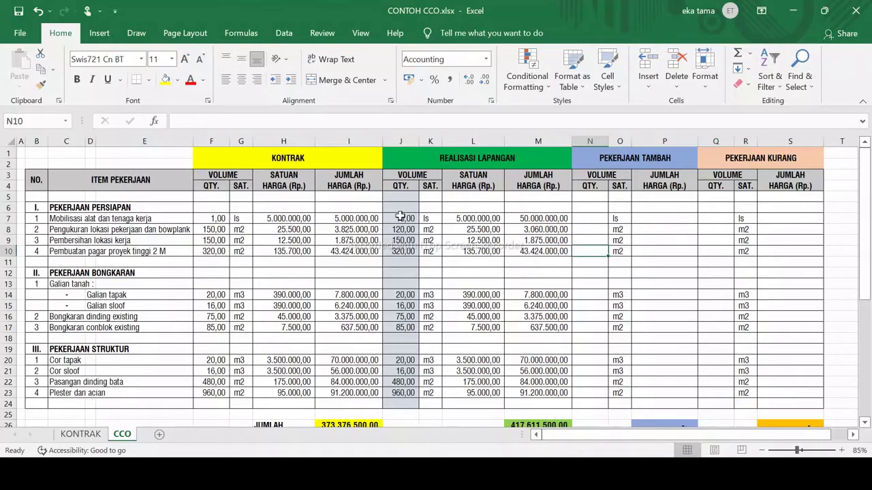
Step: Clear the REALISASI LAPANGAN quantities in J7:J23 and unit prices in L7:L23
drag(401, 217, 406, 395)
key(ctrl+v)
key(Delete)
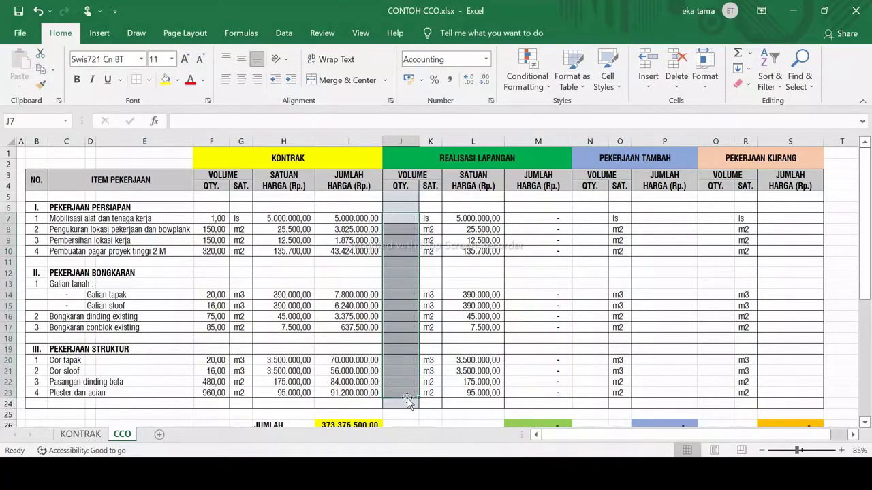
drag(489, 217, 472, 398)
key(Delete)
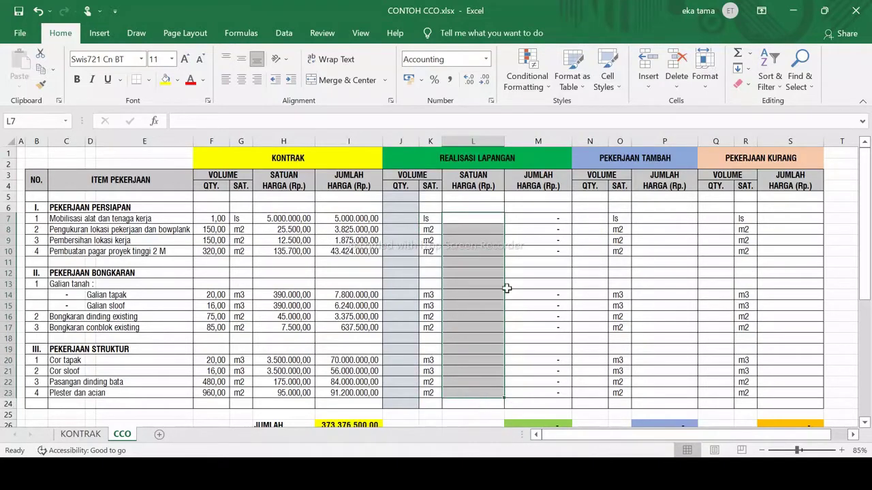
click(488, 264)
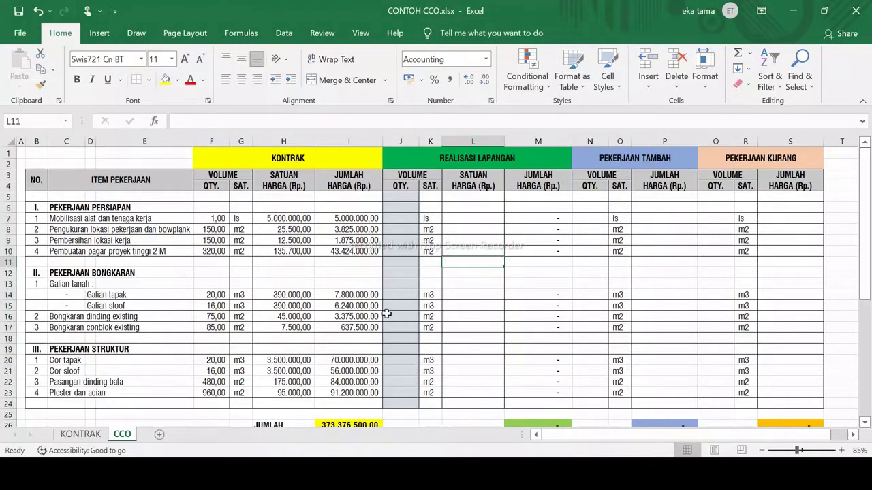
Step: Review the KONTRAK and REALISASI LAPANGAN headings and highlight the field quantity column from J5 to J24
click(253, 162)
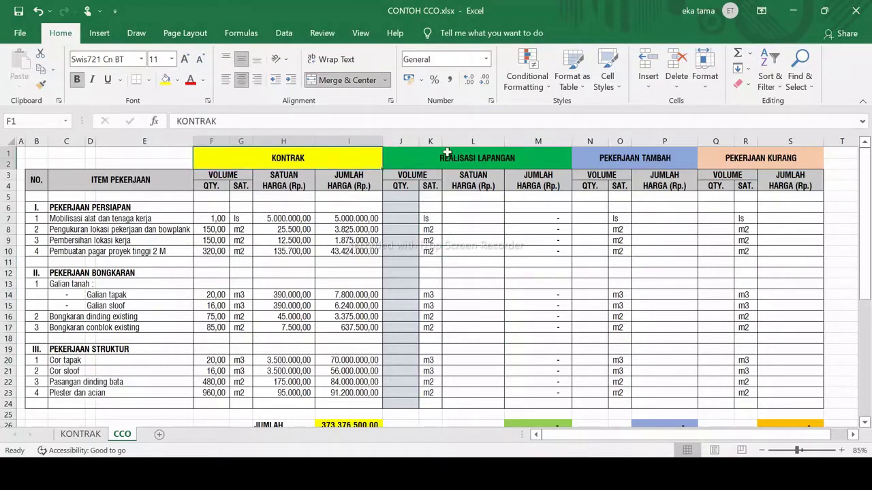
click(452, 155)
drag(402, 196, 392, 406)
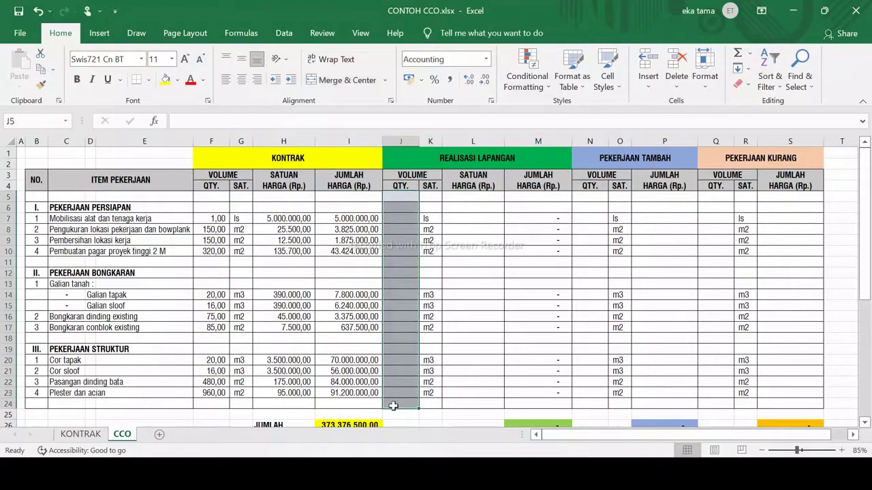
click(473, 283)
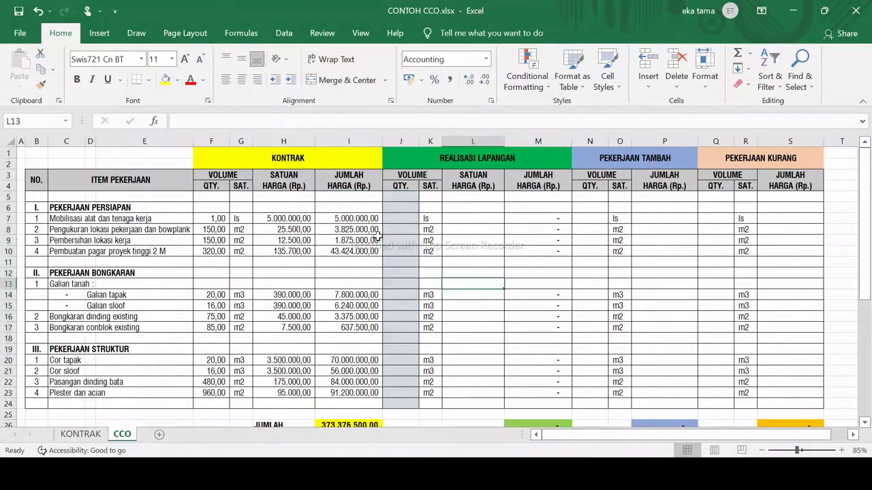
Step: Link the REALISASI LAPANGAN quantity of Mobilisasi alat dan tenaga kerja in J7 to the contract quantity with =F7
click(409, 218)
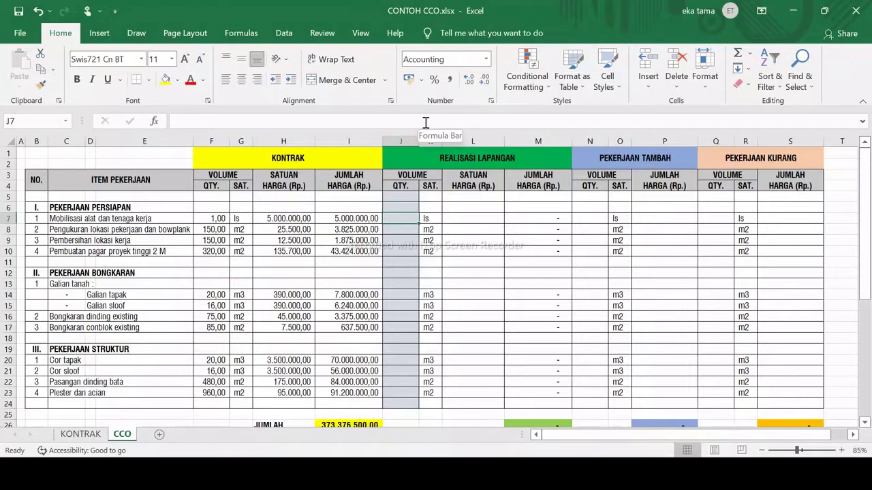
click(399, 232)
click(398, 219)
text(=)
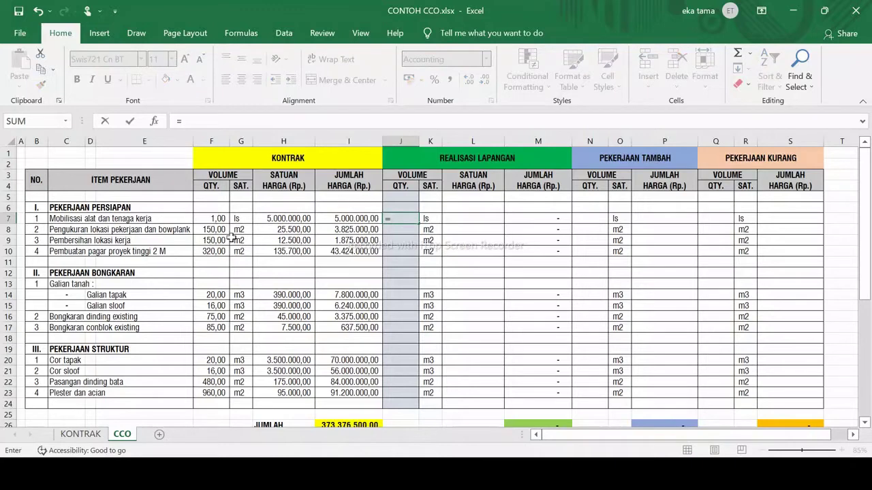
click(214, 218)
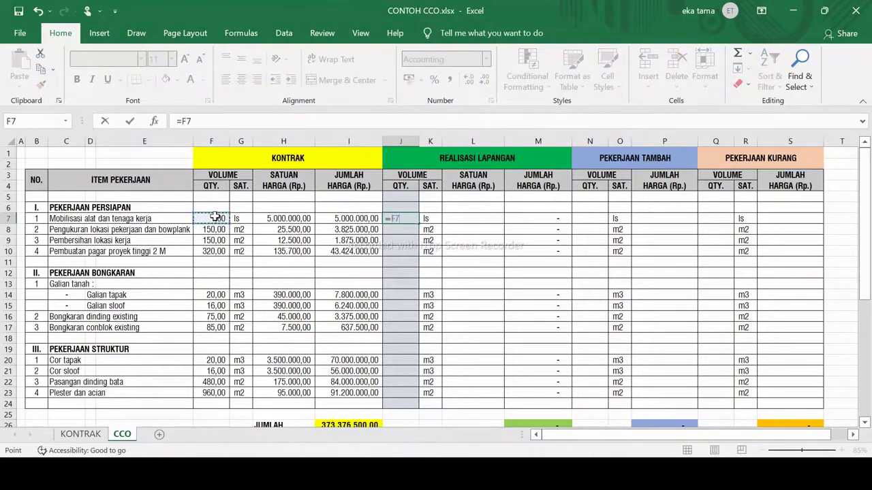
key(Return)
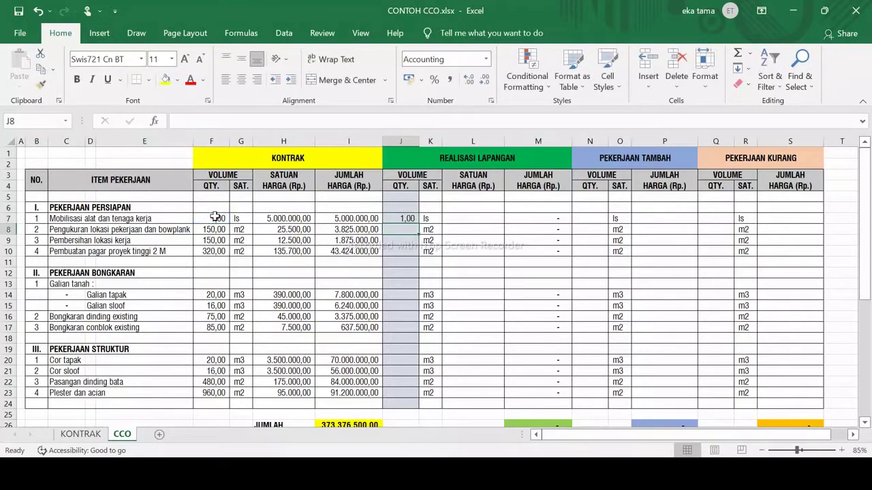
Step: Fill the J7 quantity formula down through J22
click(409, 217)
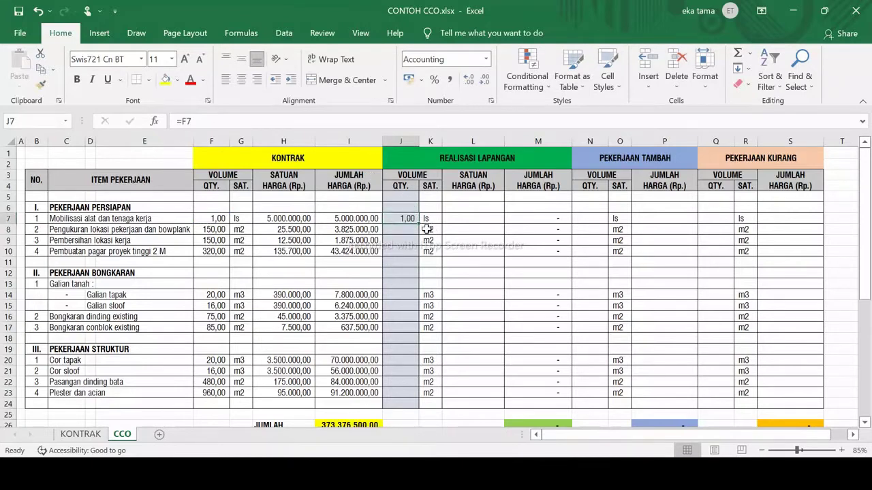
drag(418, 224, 404, 383)
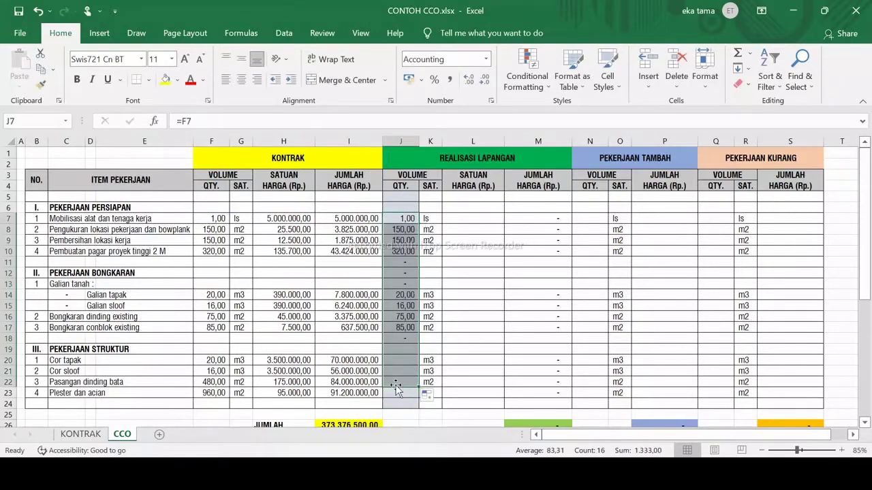
click(407, 273)
click(473, 273)
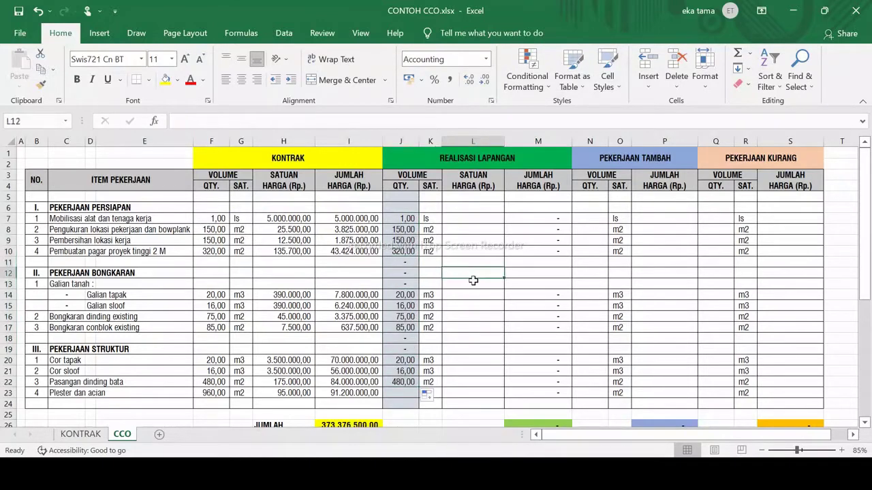
Step: Link the REALISASI LAPANGAN unit price of Mobilisasi alat dan tenaga kerja in L7 to the contract unit price with =H7
click(482, 218)
click(476, 175)
click(474, 186)
click(473, 218)
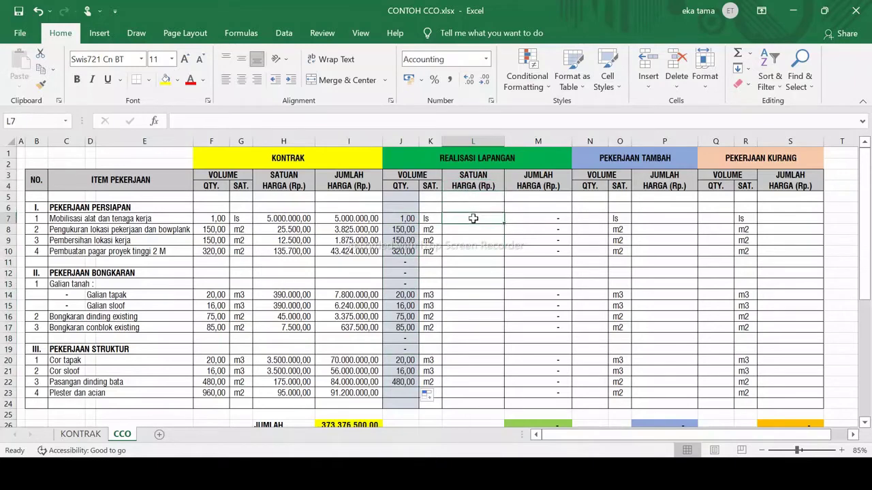
text(=)
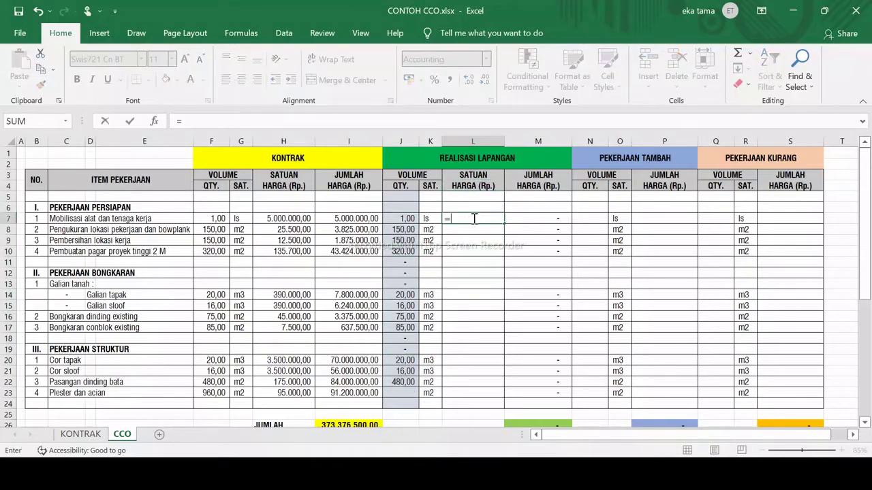
click(291, 220)
key(Return)
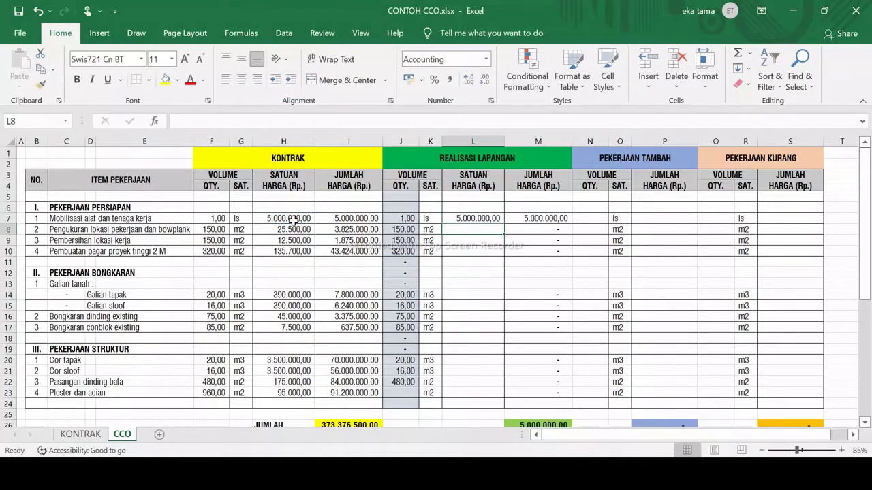
Step: Fill the L7 unit price formula down through L23
click(483, 219)
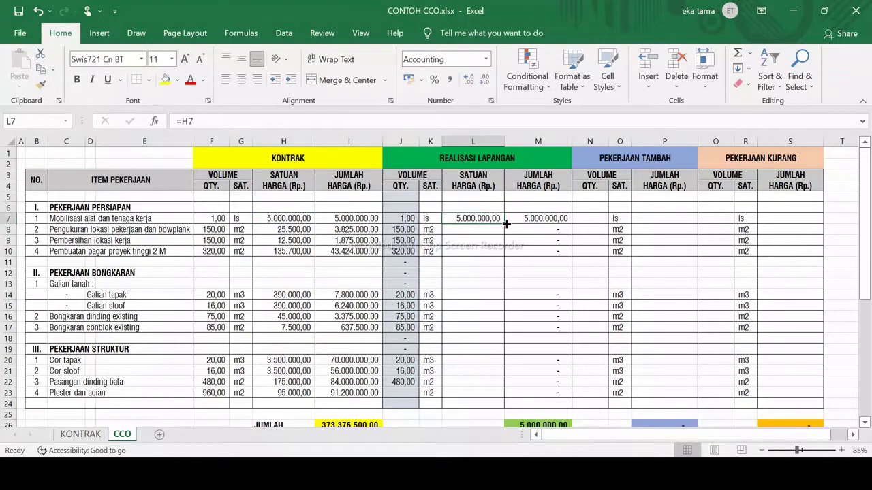
drag(505, 223, 489, 397)
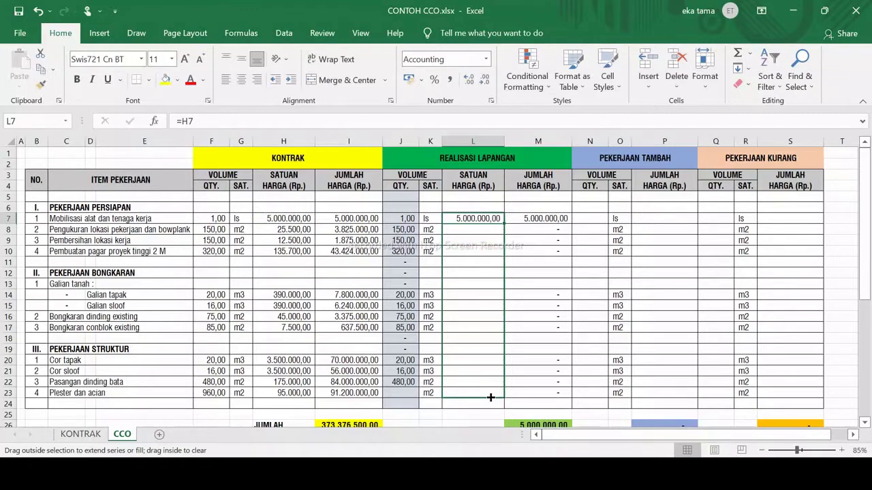
drag(490, 397, 489, 397)
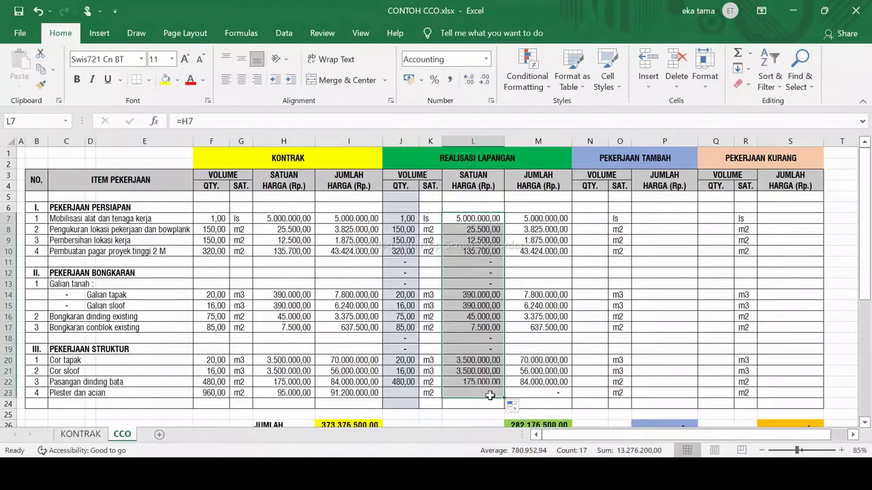
Step: Extend the field quantity formula from J22 to the Plester dan acian row, J23
click(397, 382)
drag(419, 386, 419, 397)
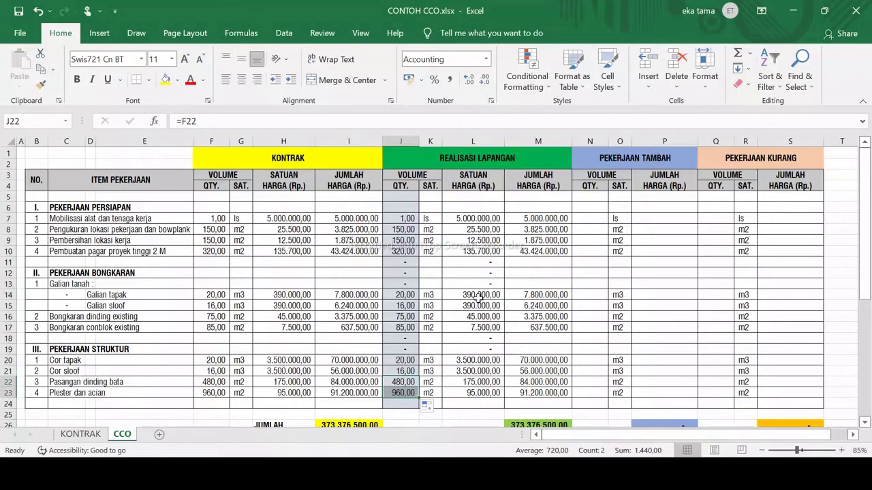
click(466, 273)
Step: Review the PEKERJAAN BONGKARAN items and the PEKERJAAN TAMBAH heading with its quantity cells N7 to N10
drag(64, 263, 113, 294)
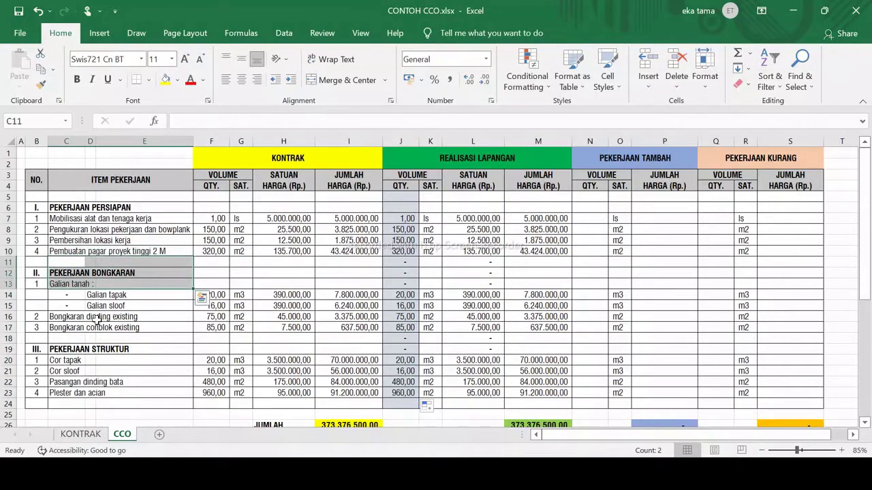
click(97, 319)
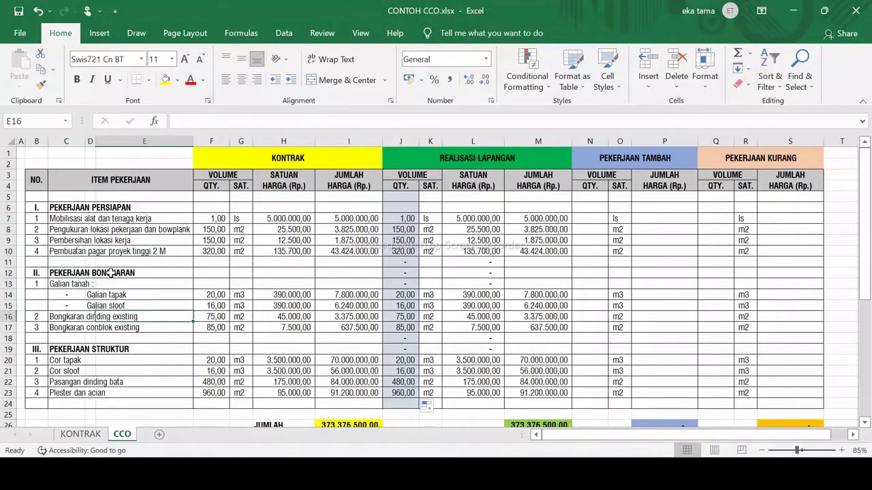
click(470, 262)
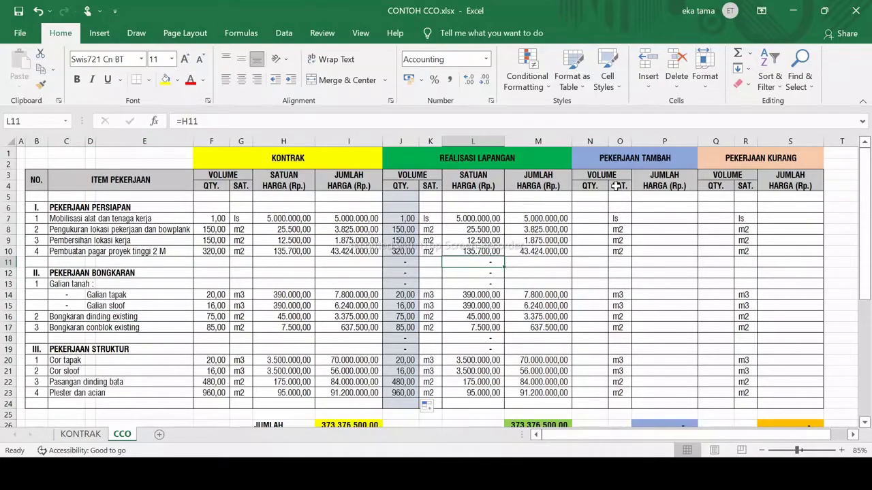
click(616, 165)
click(591, 218)
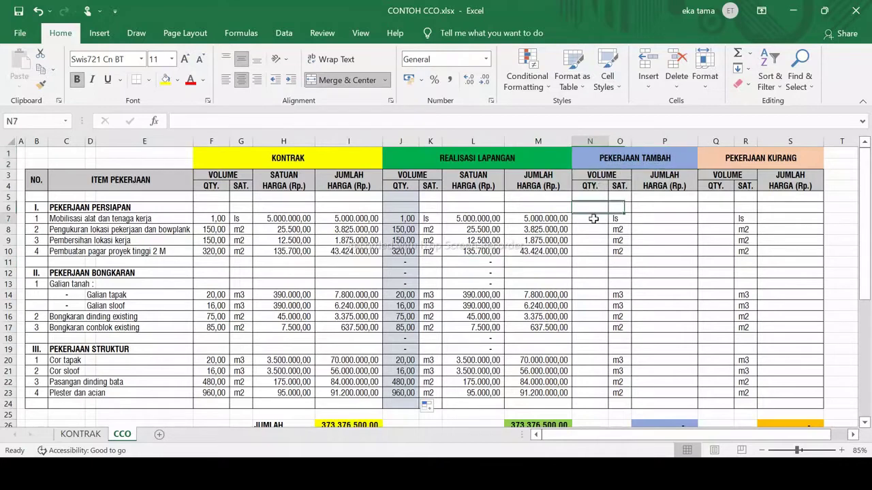
click(590, 228)
click(587, 241)
click(585, 252)
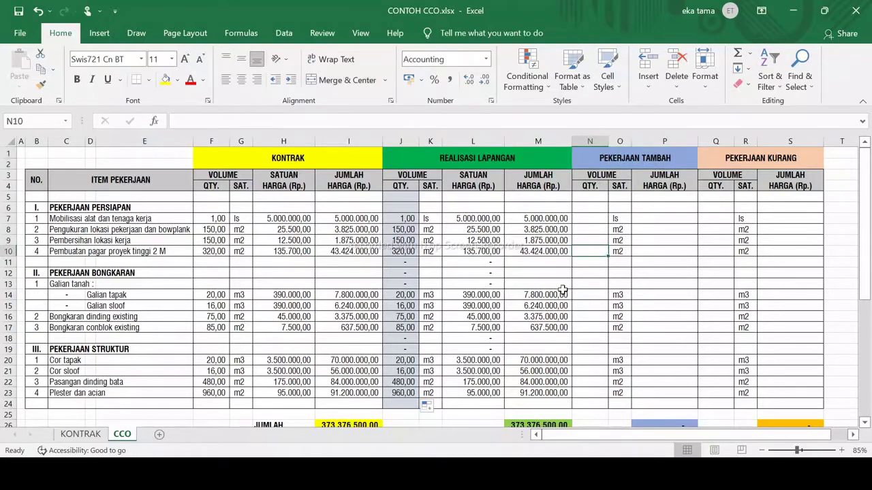
click(629, 164)
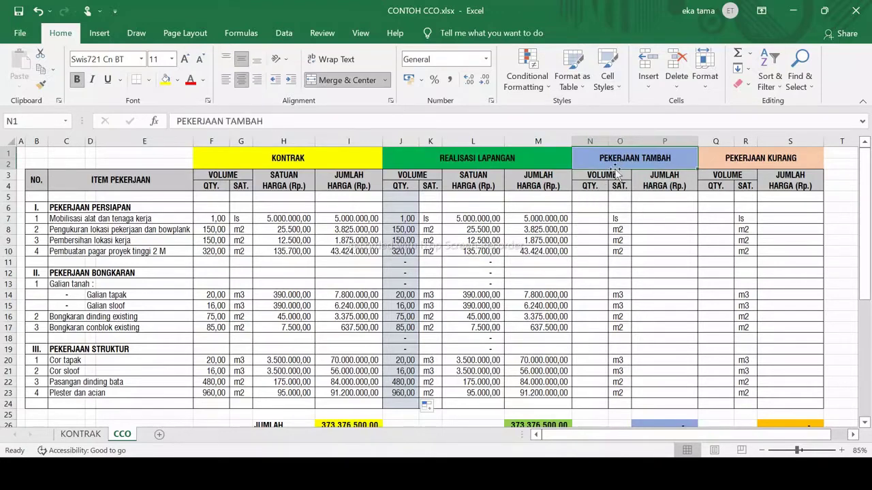
Step: Begin an IF formula in the PEKERJAAN TAMBAH quantity cell N7 that tests whether field quantity J7 exceeds contract quantity F7
click(587, 220)
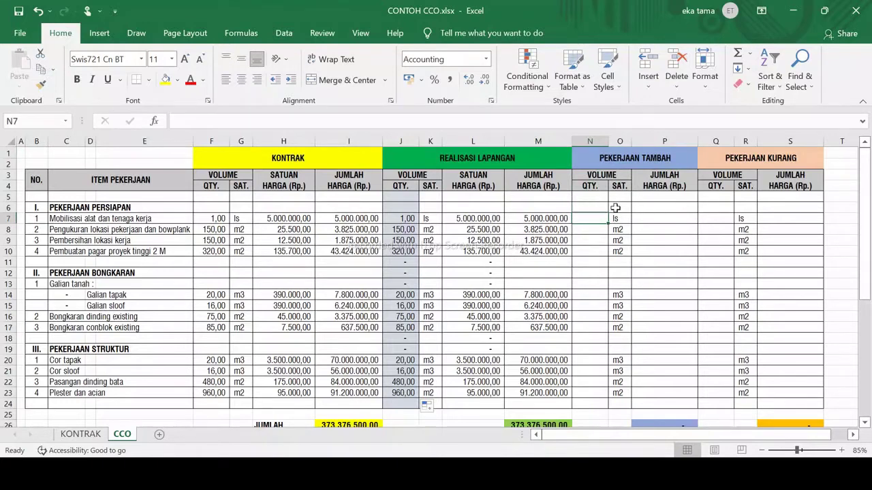
text(=)
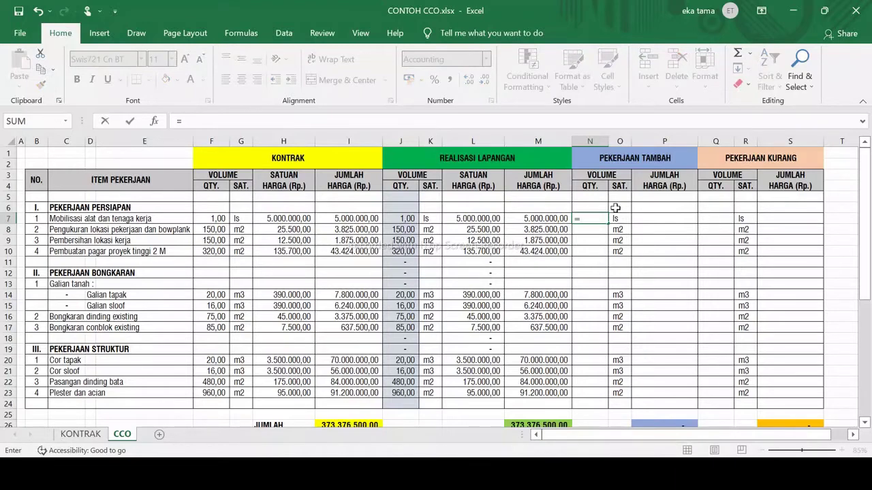
text(if)
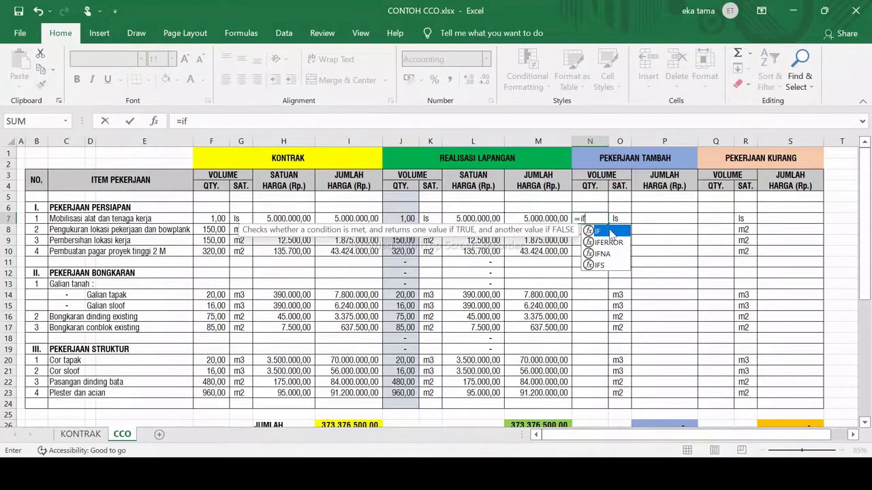
double_click(608, 231)
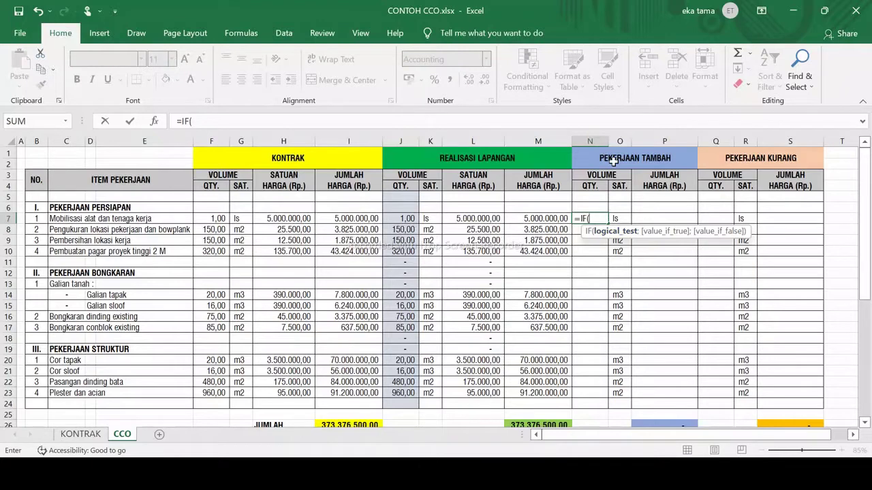
click(402, 219)
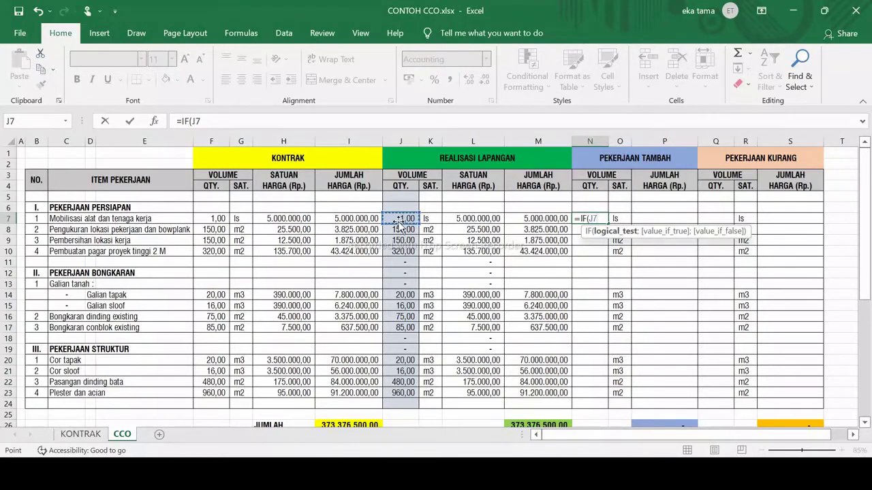
text(>)
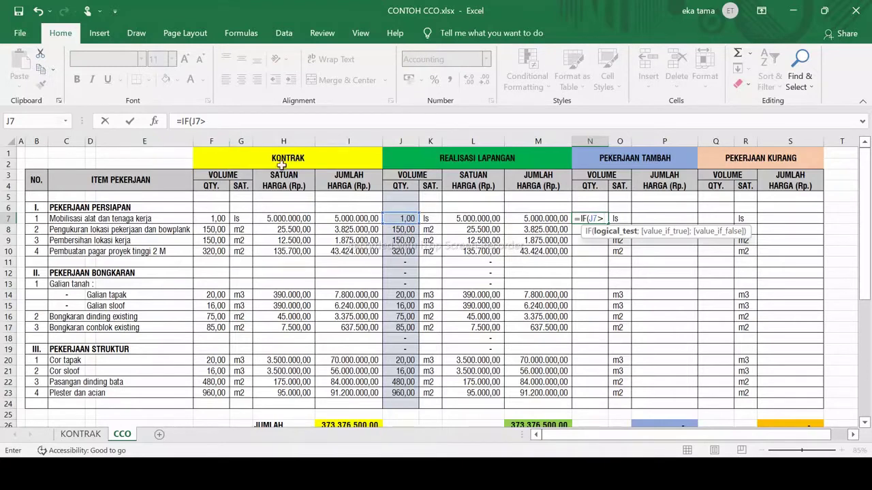
click(219, 219)
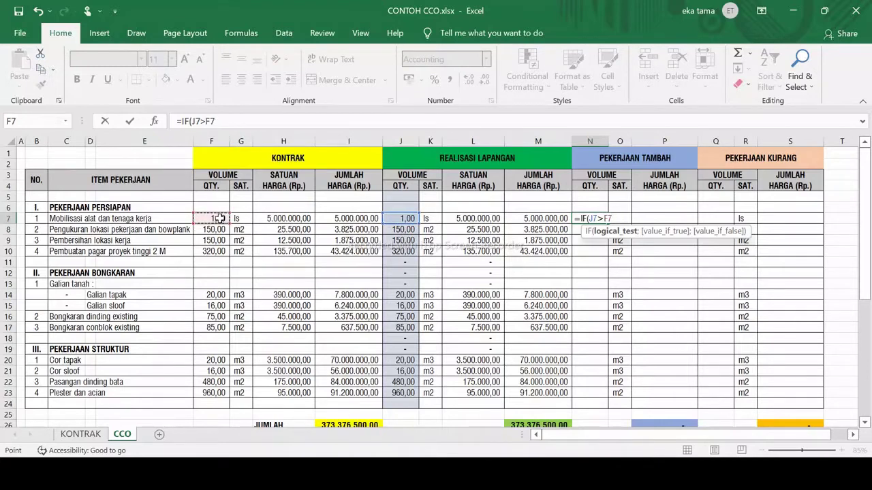
Step: Complete the added-work quantity formula in N7 as =IF(J7>F7;J7-F7;0)
text(;)
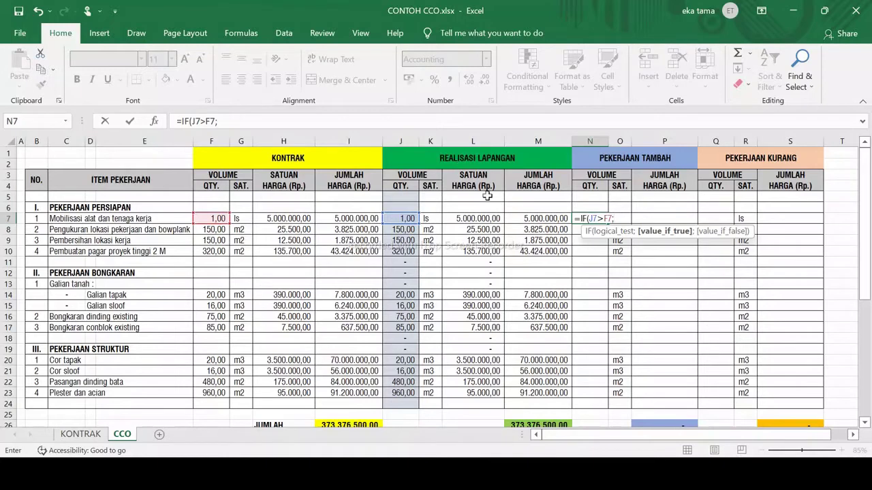
click(408, 218)
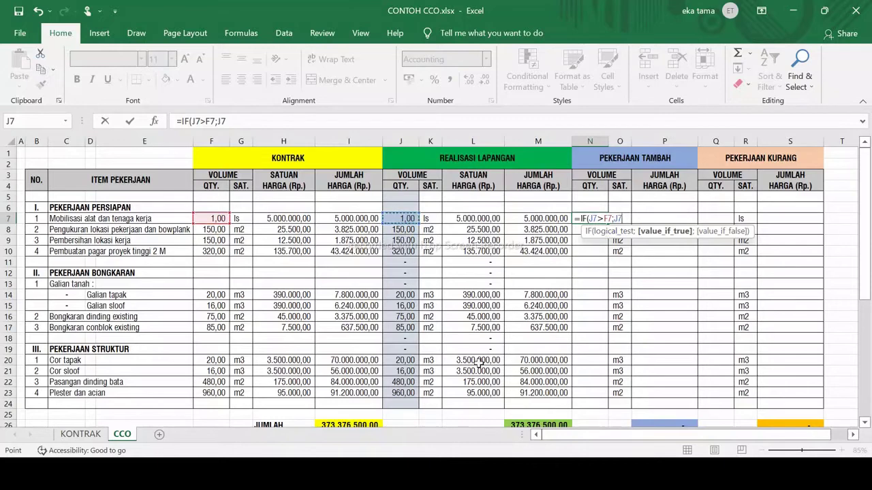
text(-)
click(217, 218)
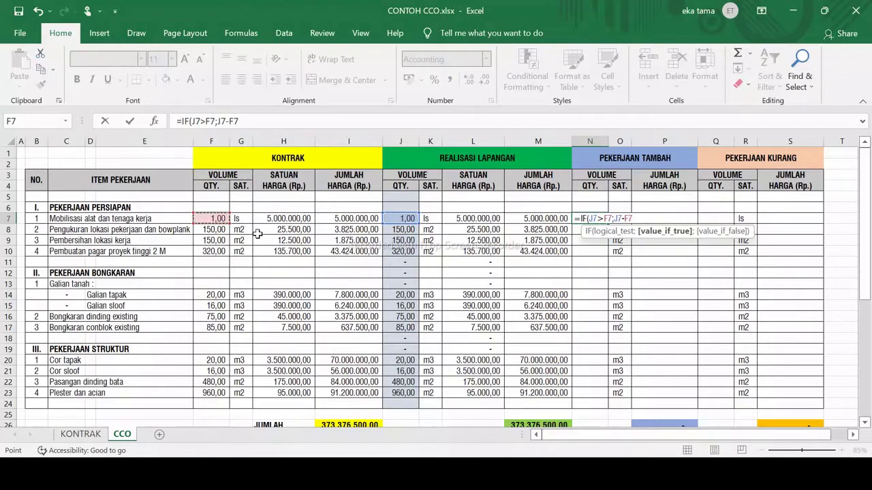
text(;)
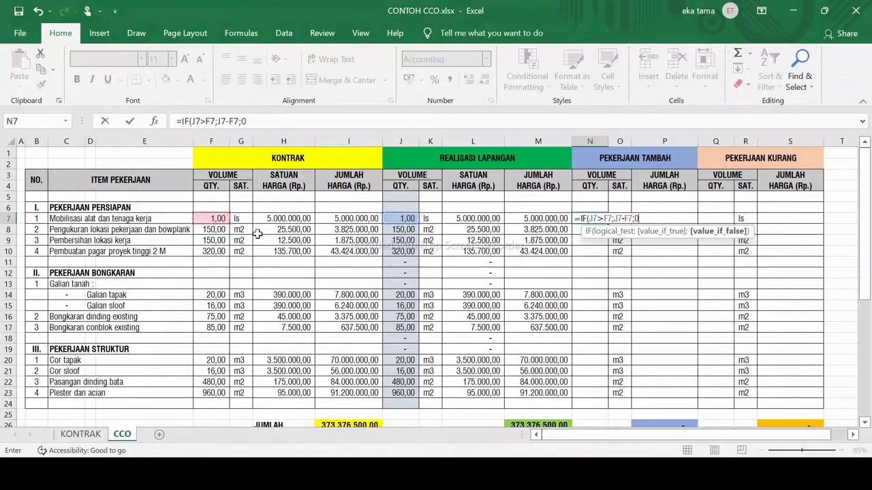
text(0))
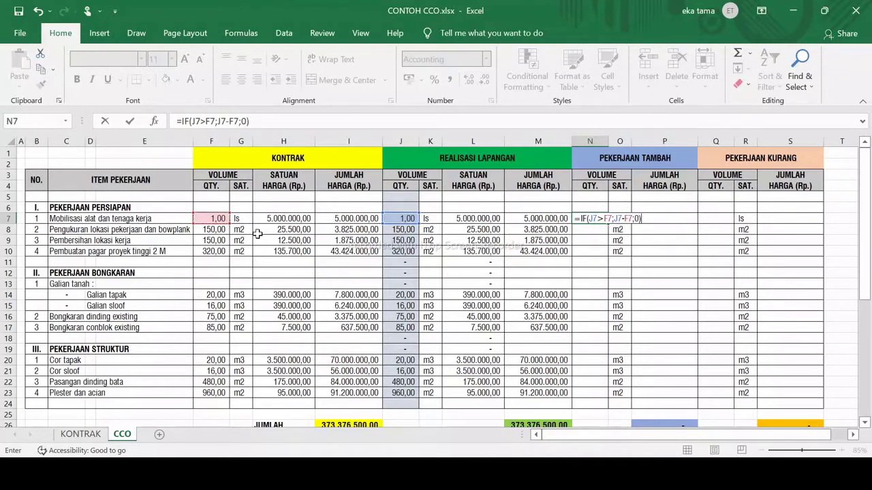
key(Return)
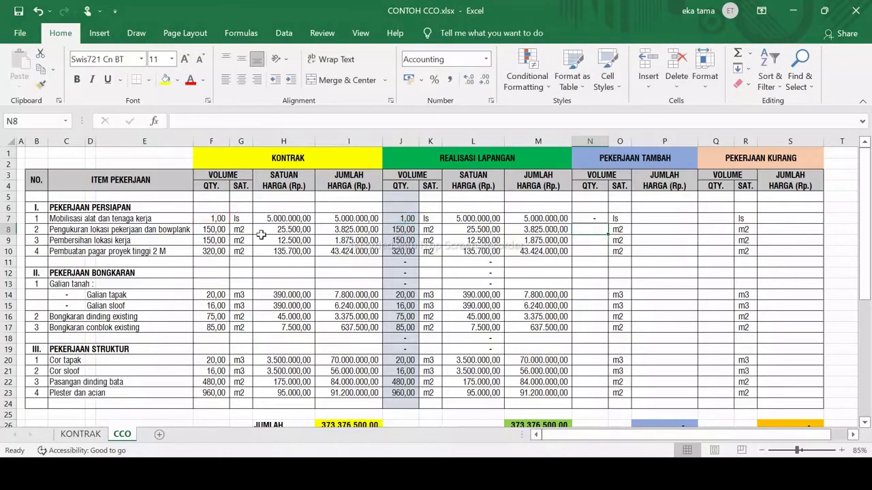
click(598, 218)
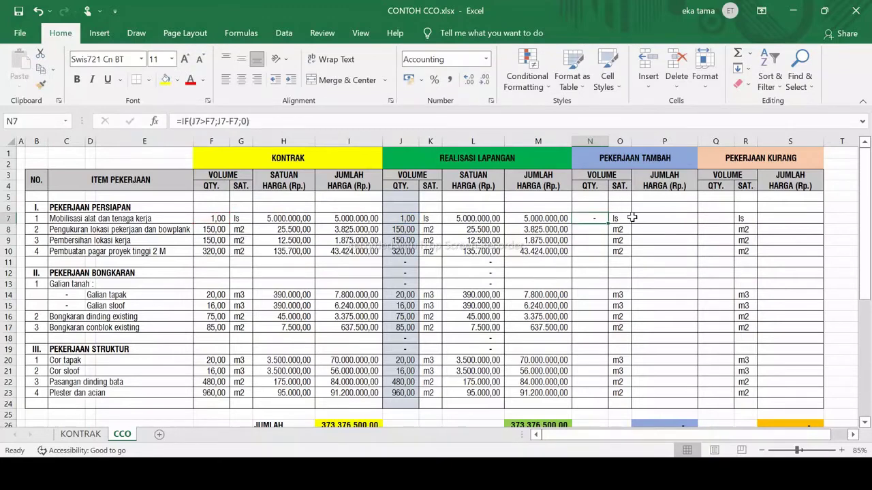
Step: Enter =L7*N7 in P7 to calculate the PEKERJAAN TAMBAH total price from the field unit price and added quantity
click(665, 218)
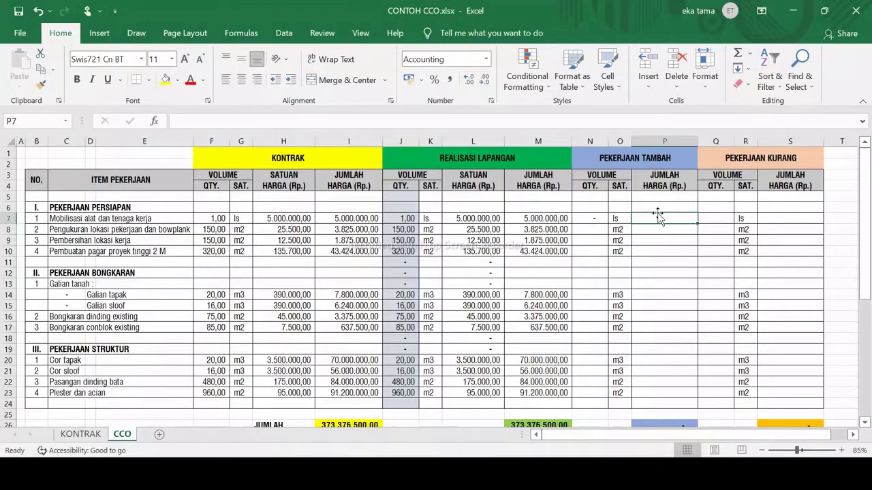
text(=)
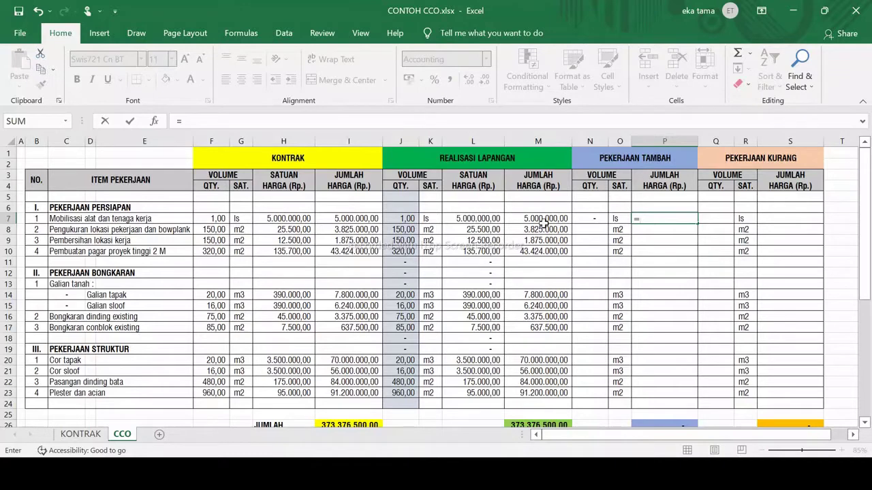
click(472, 218)
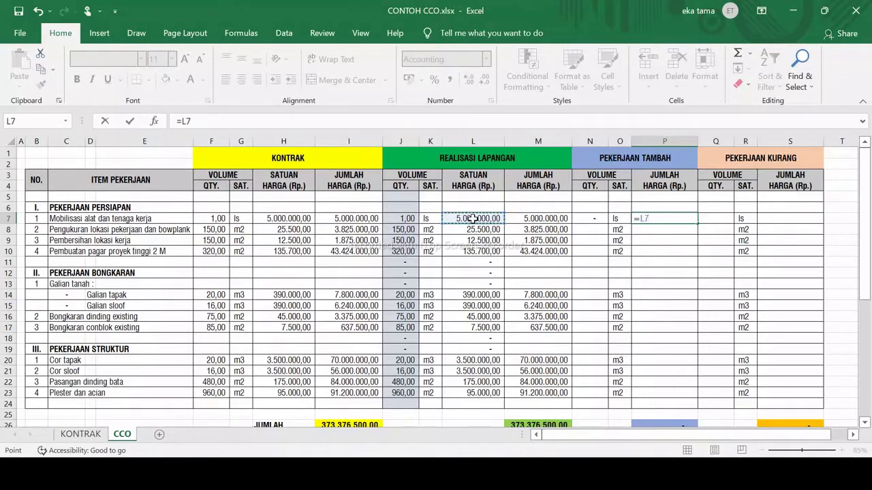
text(*)
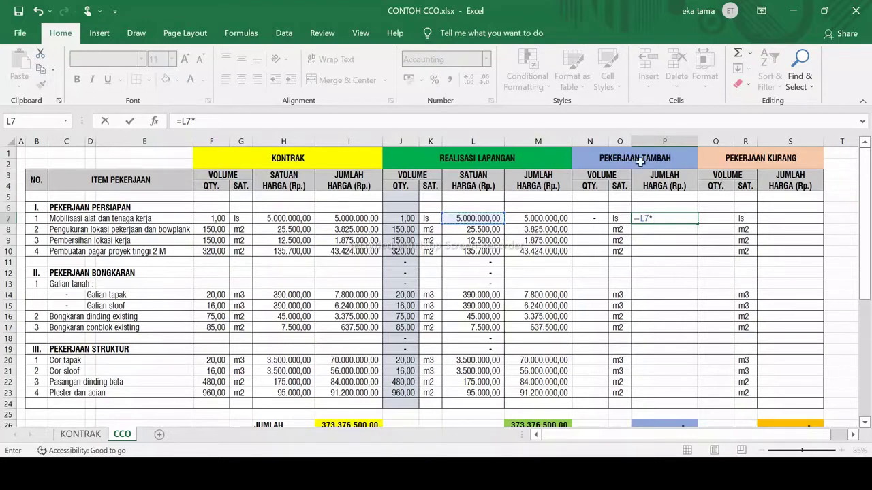
click(591, 220)
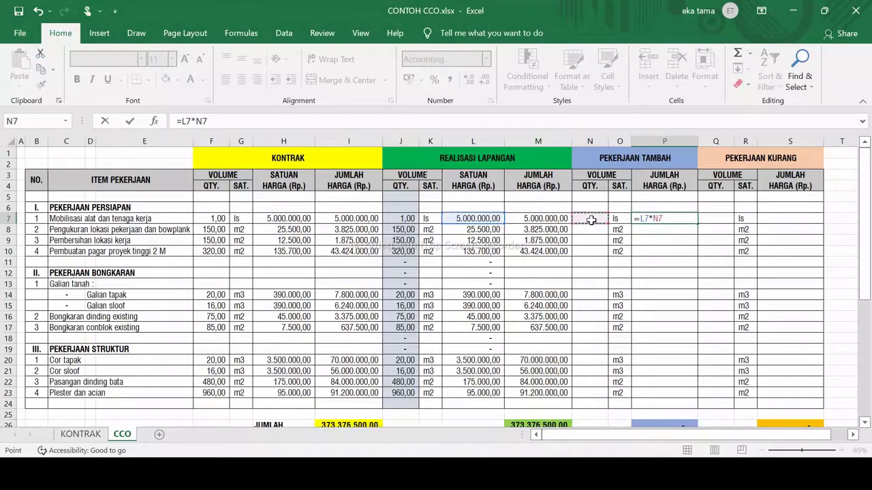
key(Return)
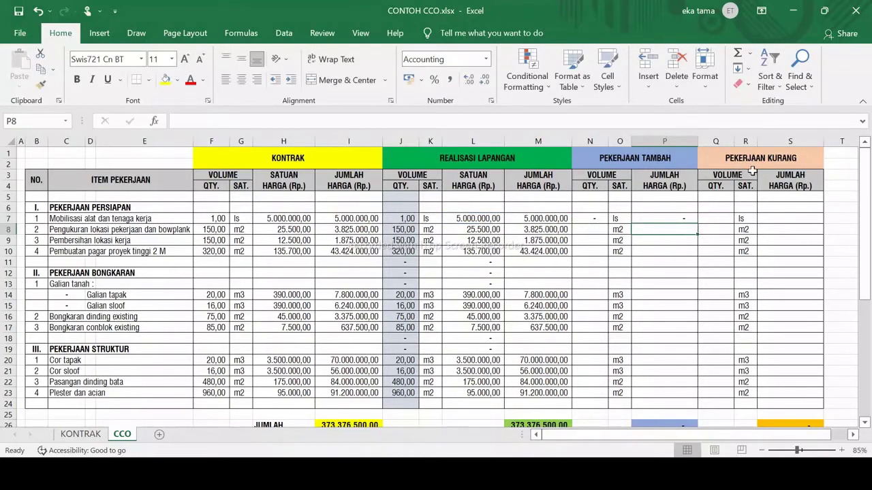
Step: Begin an IF formula in the PEKERJAAN KURANG quantity cell Q7 that tests whether contract quantity F7 exceeds field quantity J7
click(715, 218)
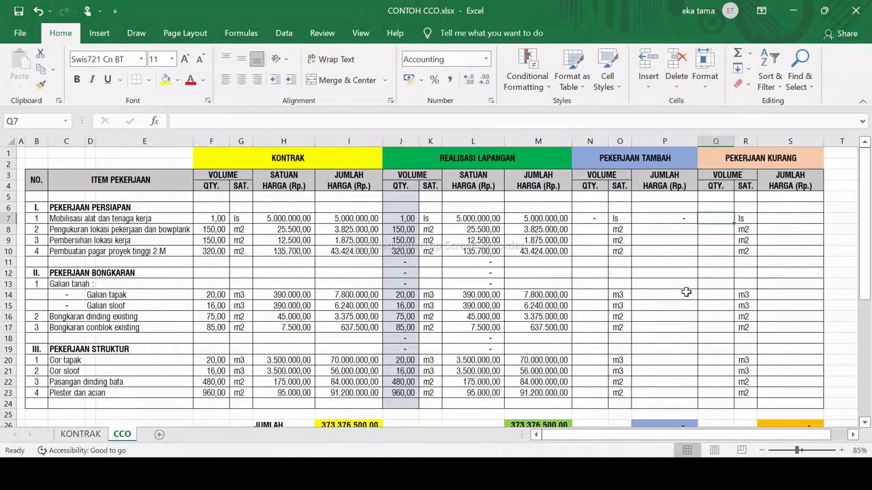
text(=)
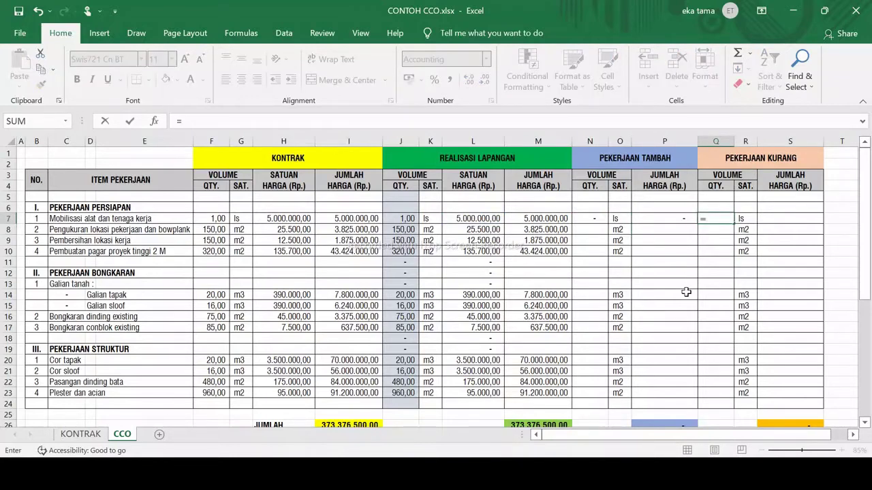
text(if)
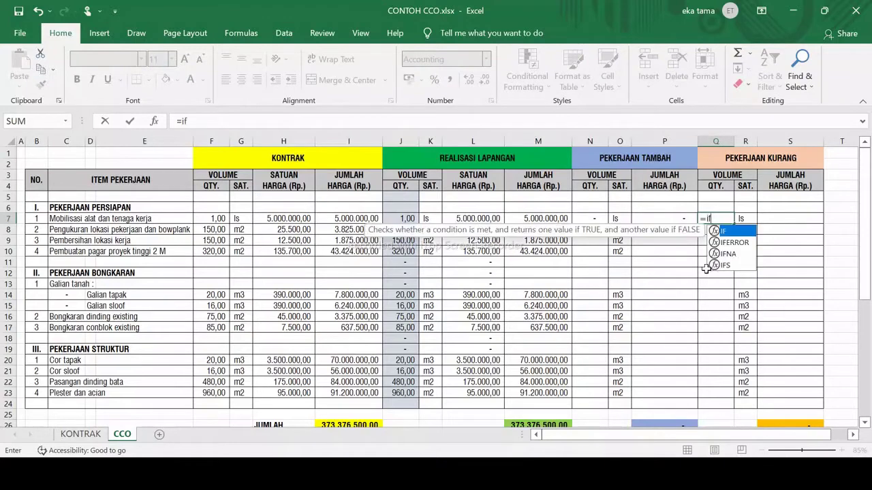
double_click(737, 236)
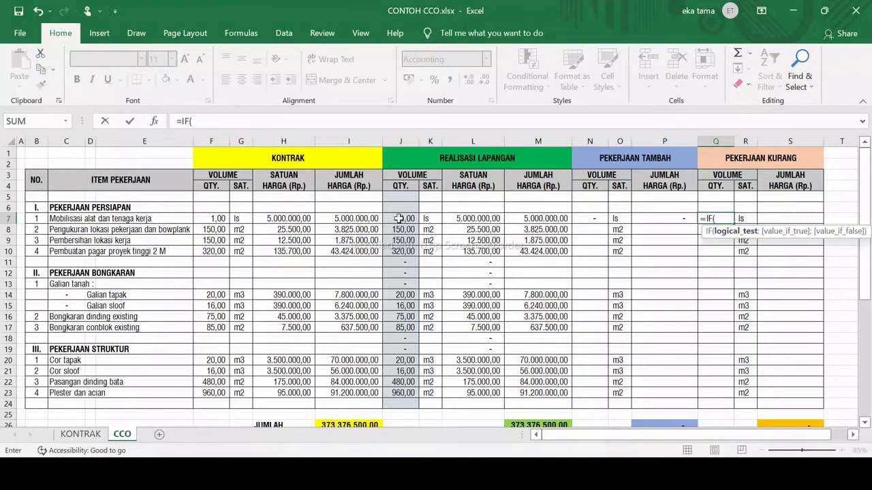
click(218, 218)
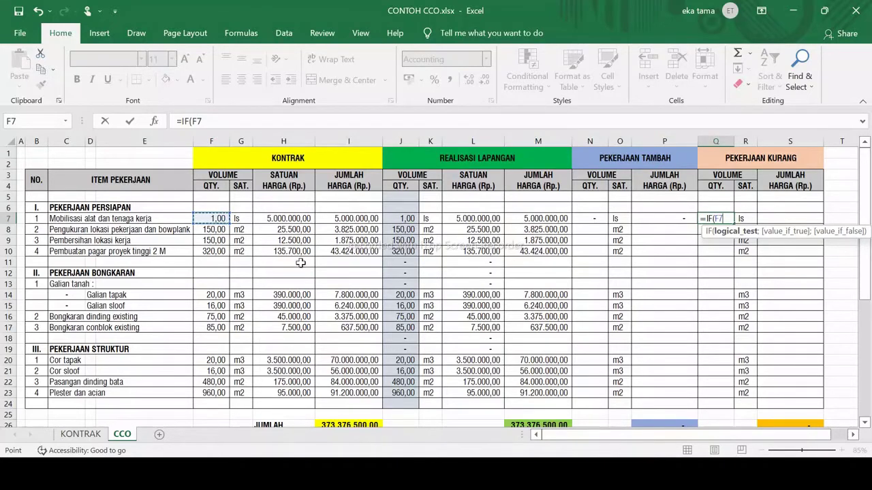
text(>)
click(403, 217)
text(;)
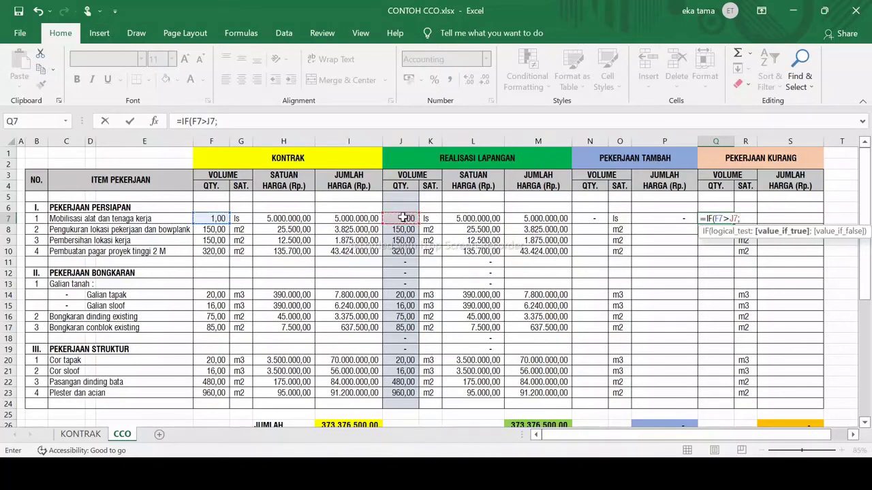
Step: Complete the reduced-work quantity formula in Q7 as =IF(F7>J7;F7-J7;0)
click(214, 218)
text(-)
click(407, 218)
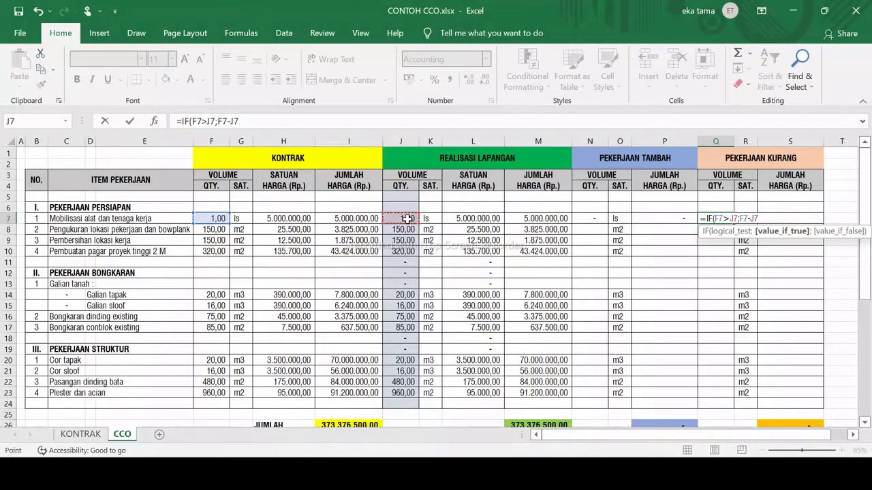
text(;)
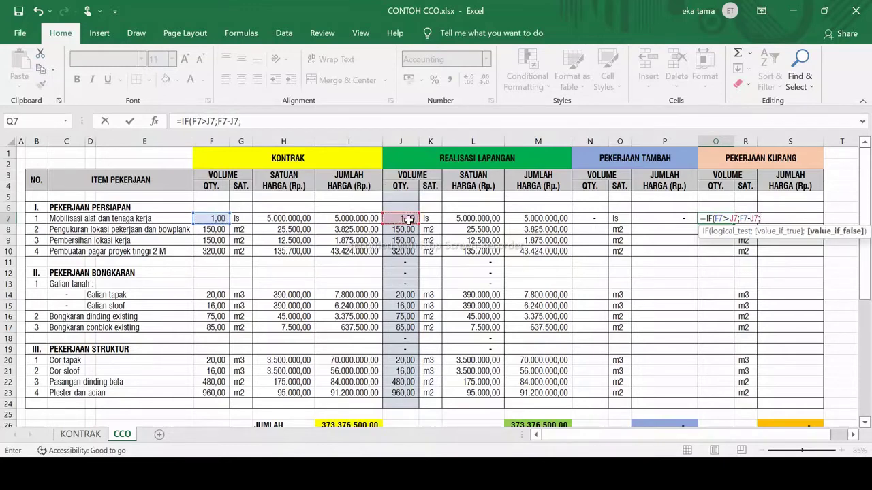
text(0))
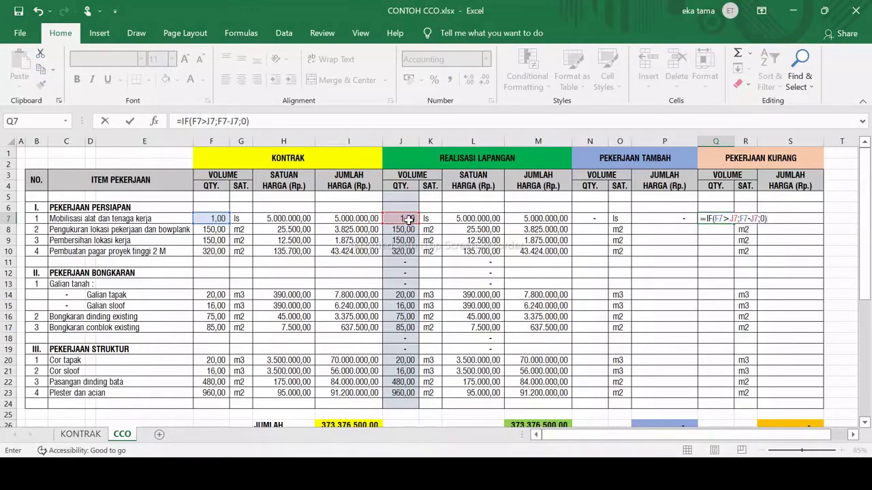
key(Return)
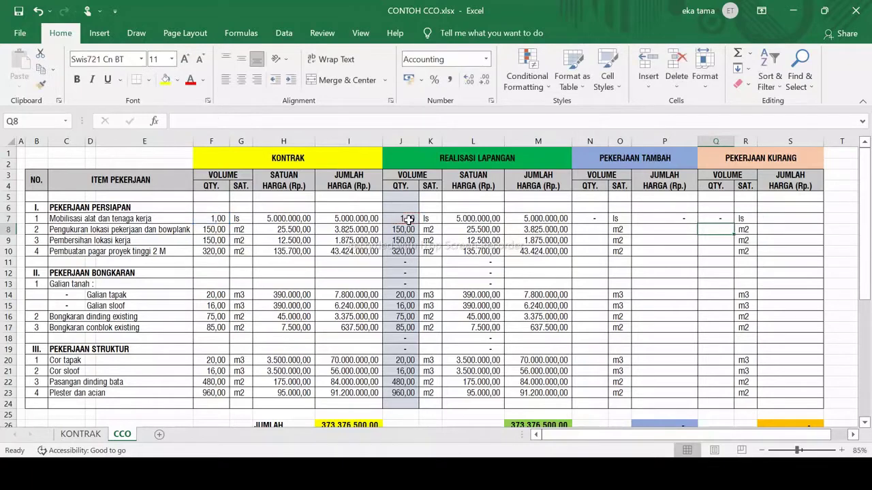
Step: Enter =L7*Q7 in S7 to calculate the PEKERJAAN KURANG total price from the field unit price and reduced quantity
click(780, 217)
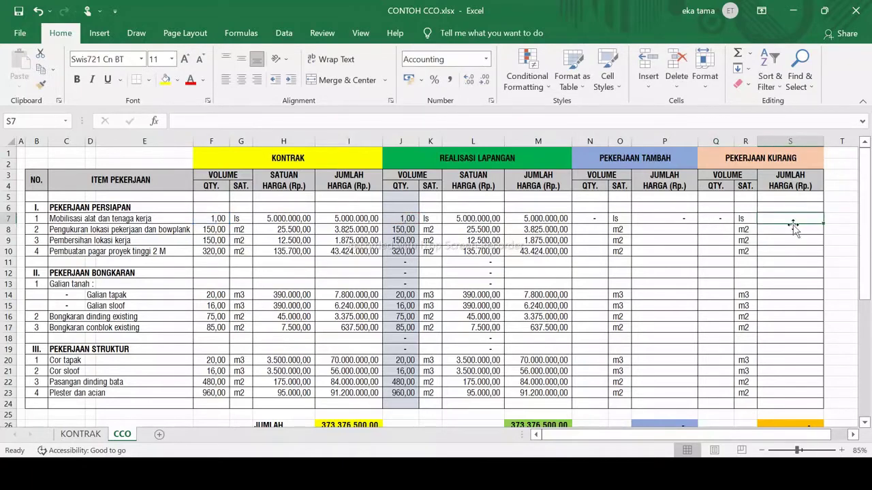
text(=)
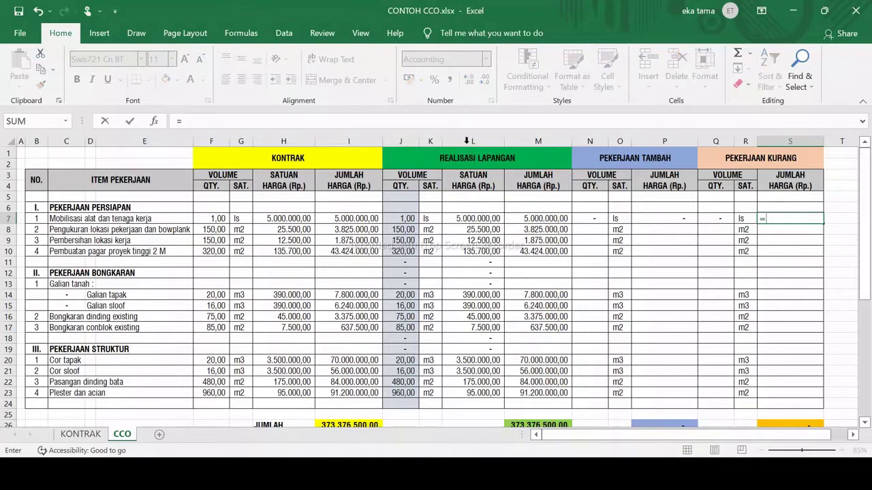
click(474, 219)
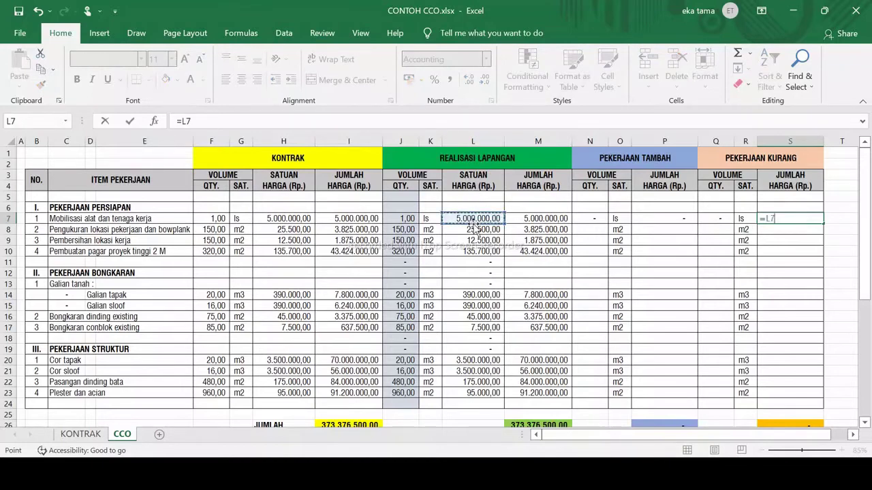
text(*)
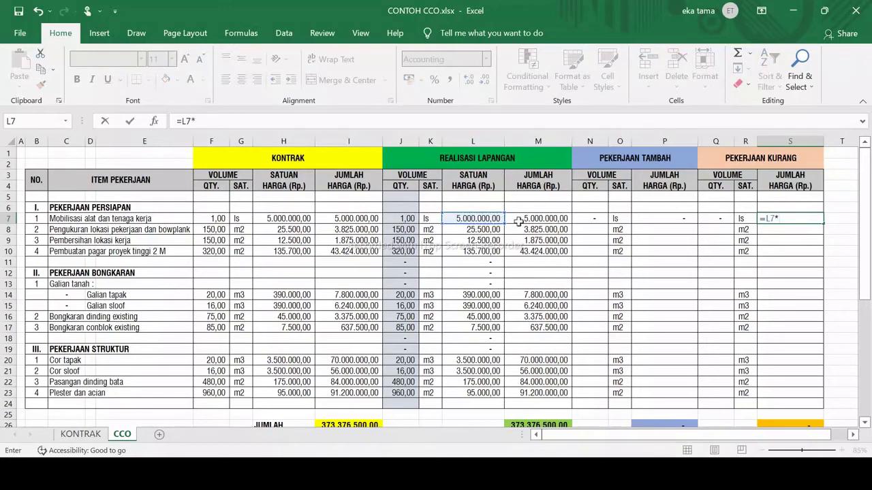
click(716, 220)
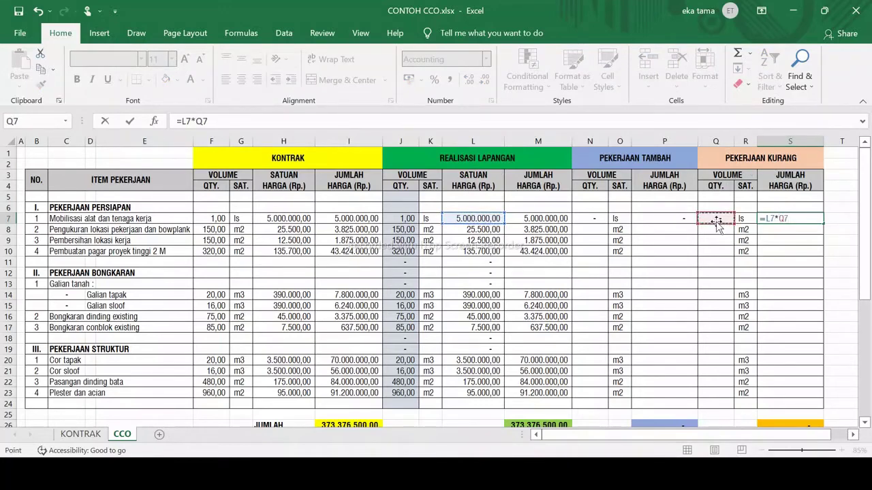
key(Return)
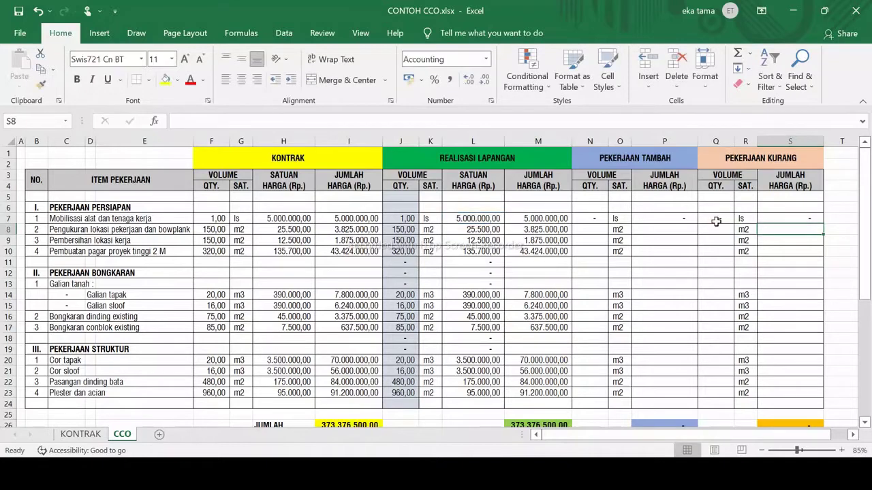
Step: Test the added-work formulas in row 7 by setting field quantity J7 to 5 and comparing N7 with contract quantity F7
click(593, 218)
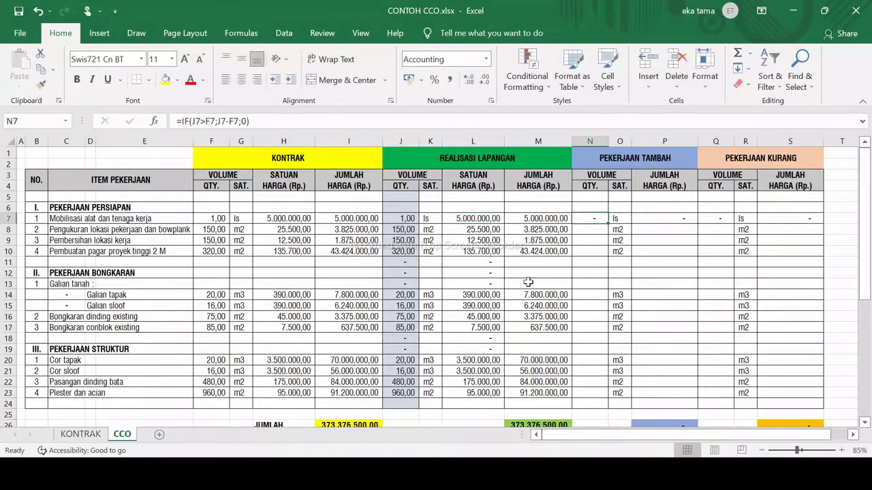
click(222, 219)
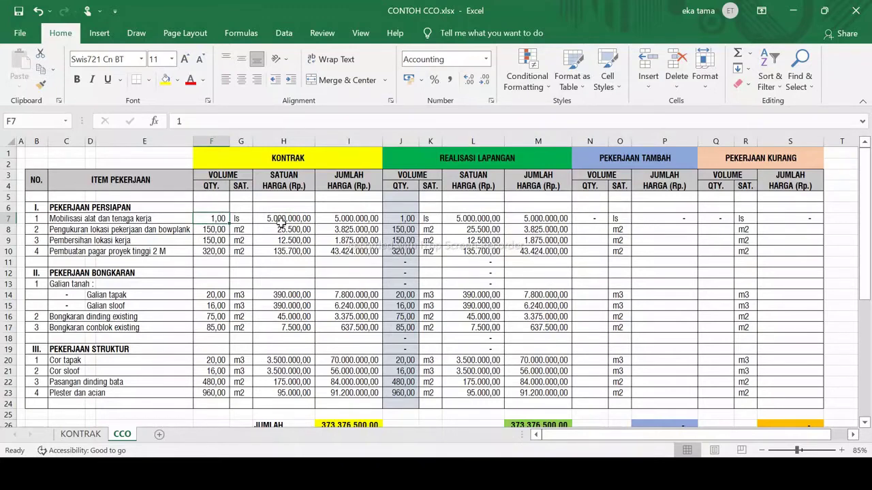
click(671, 156)
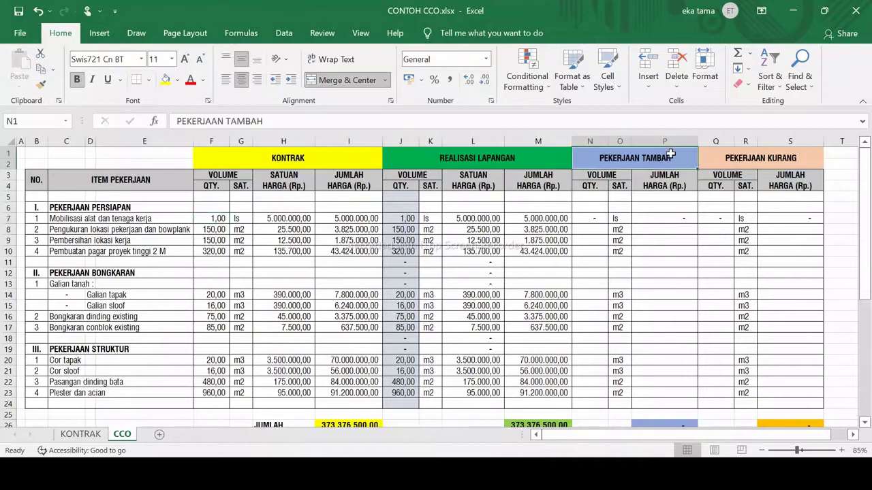
click(592, 221)
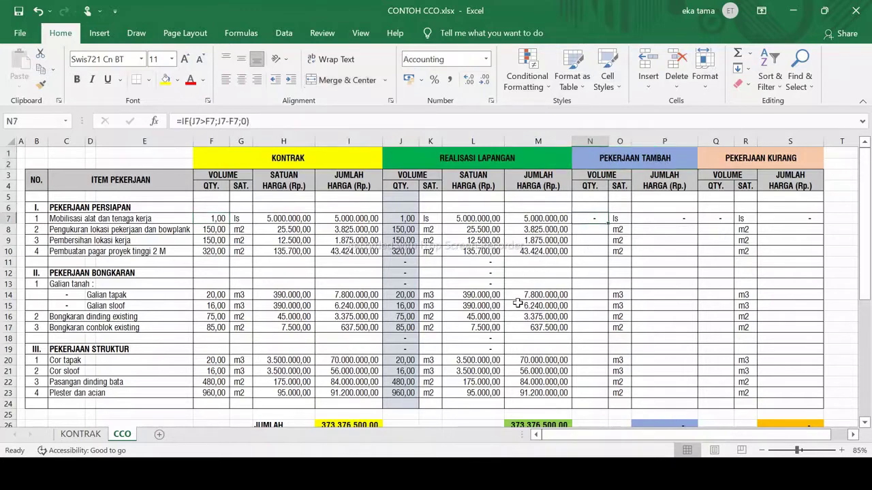
click(218, 219)
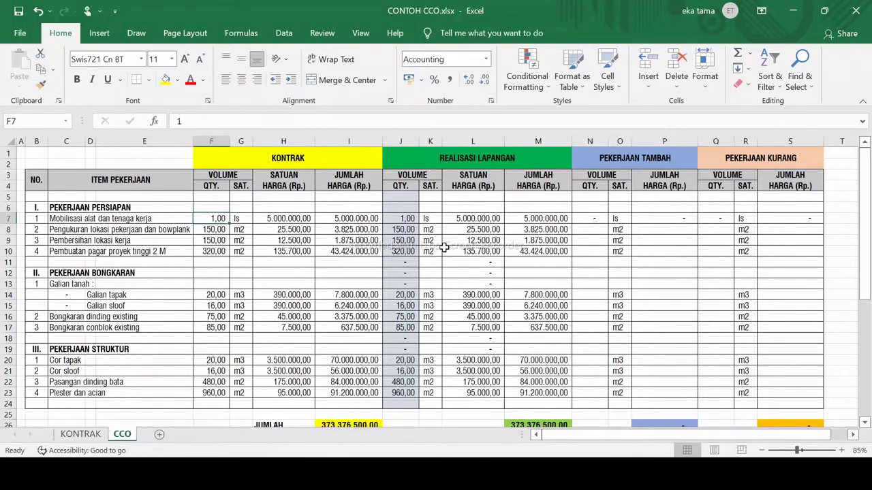
click(413, 216)
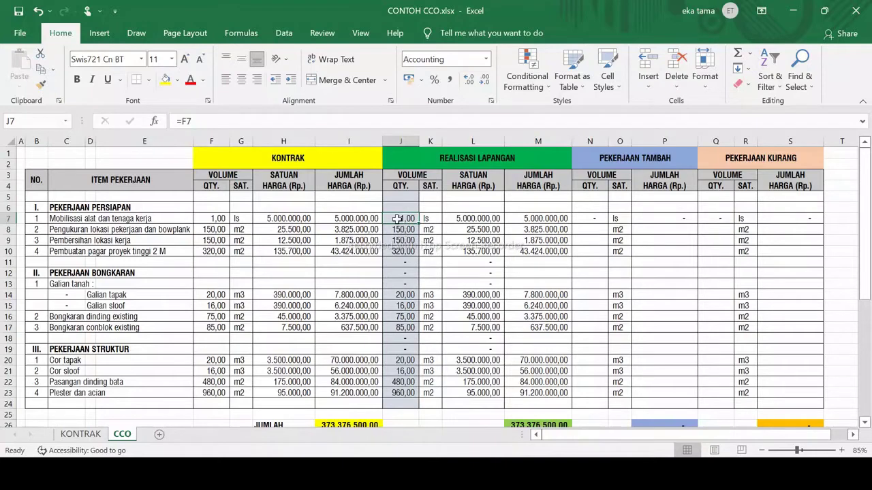
text(5)
key(Return)
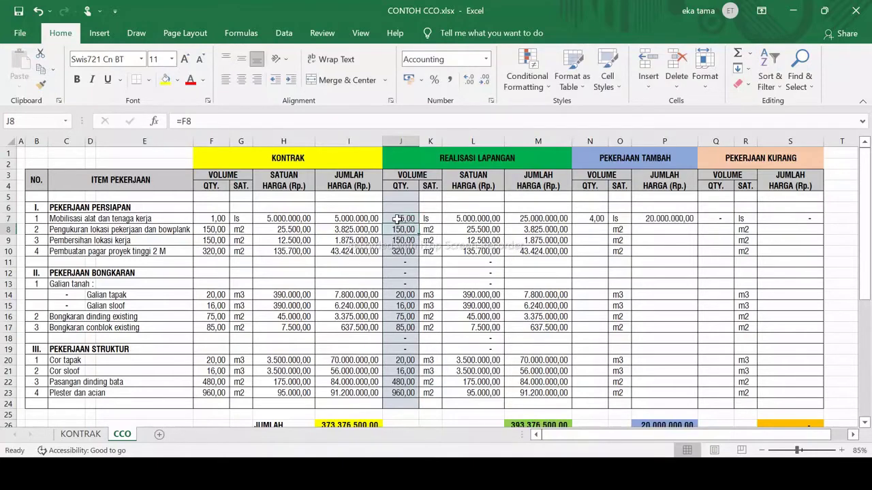
click(592, 218)
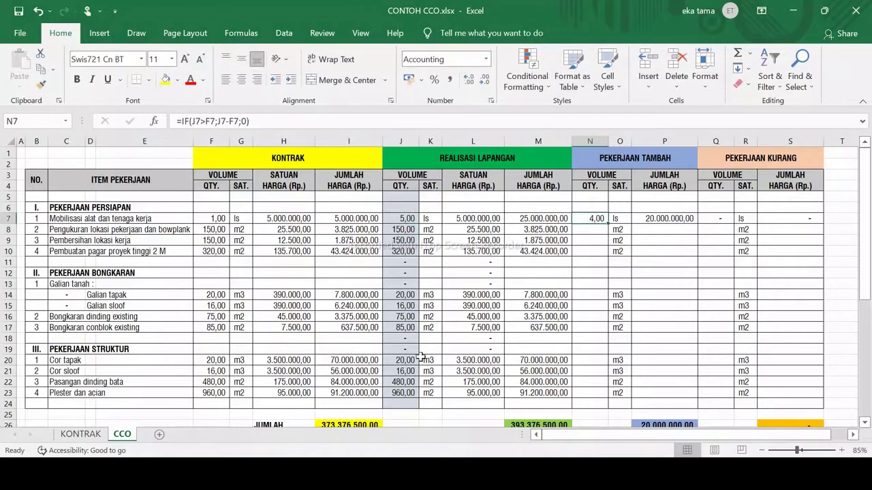
click(210, 218)
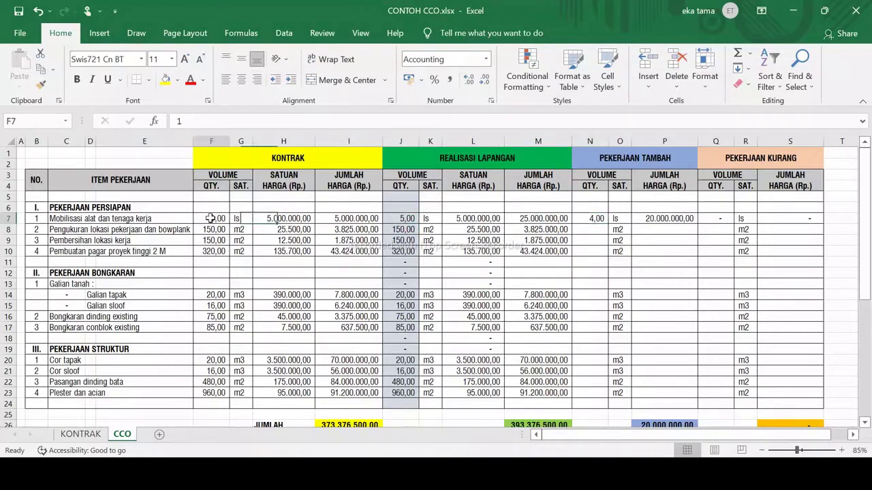
Step: Clear field quantity J7 to test the reduced-work formulas in row 7, and undo the deletion
click(408, 218)
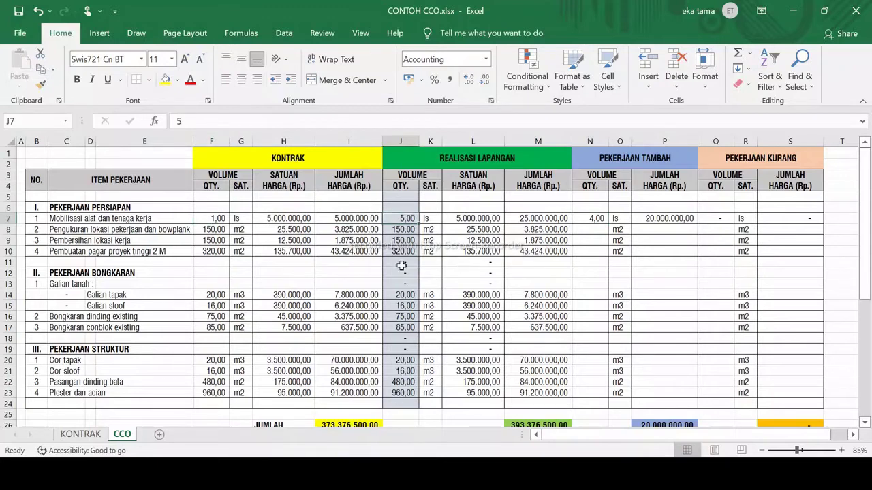
key(Delete)
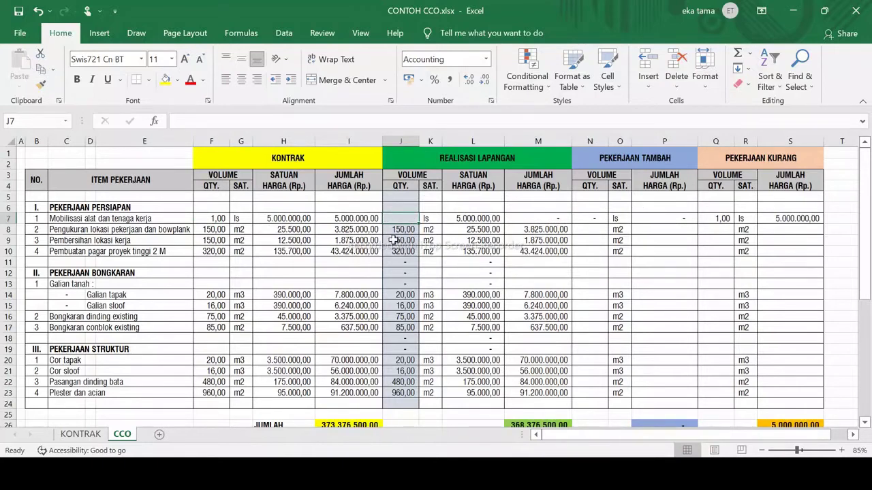
key(ctrl+z)
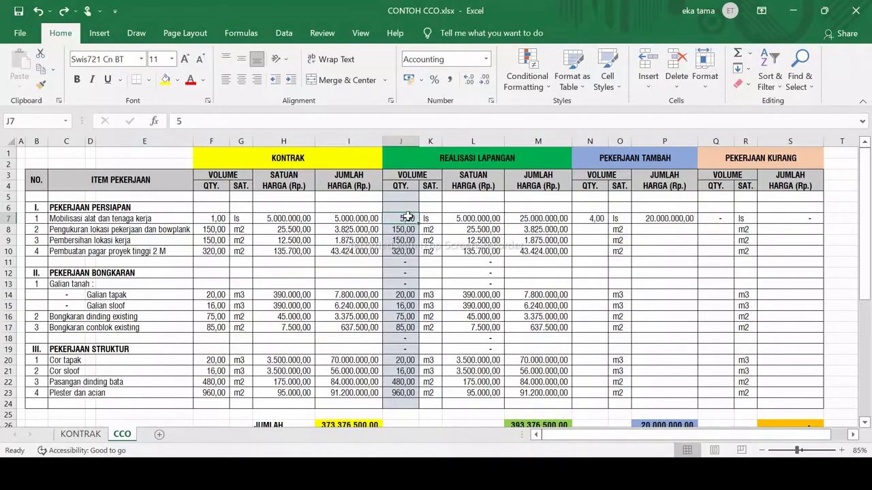
Step: Link the field quantity in J7 back to the contract quantity with =F7
text(=)
click(211, 219)
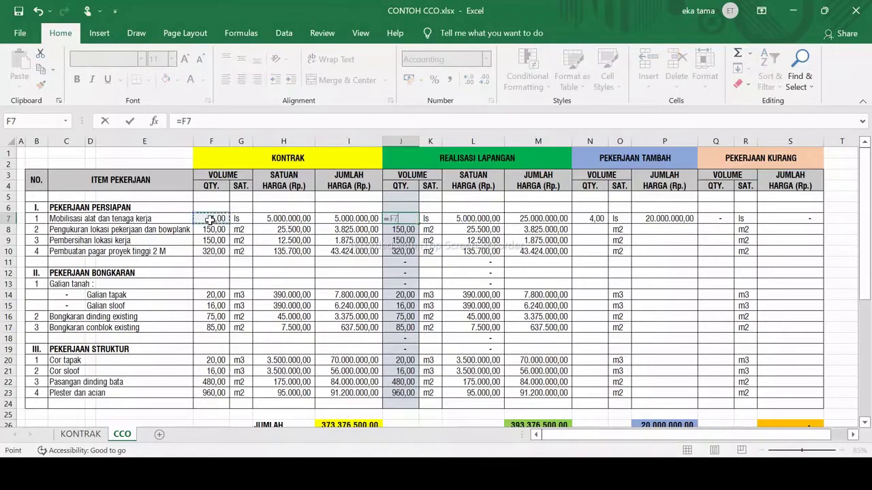
key(Return)
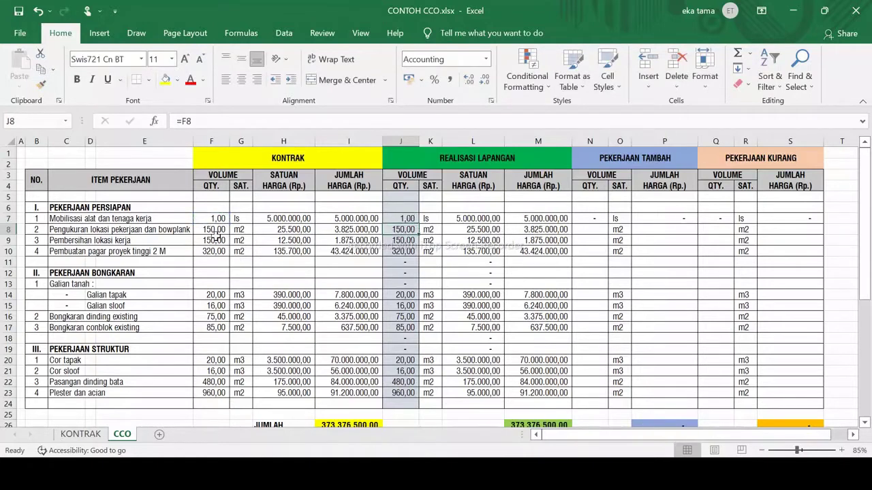
Step: Fill the PEKERJAAN TAMBAH quantity formula in N7 and total price formula in P7 down through row 23
click(591, 219)
drag(608, 224, 591, 398)
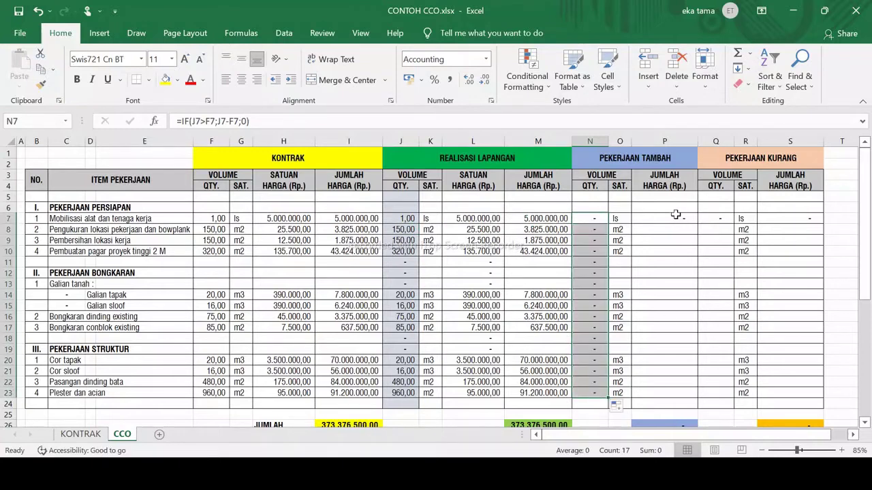
click(675, 215)
drag(699, 224, 680, 397)
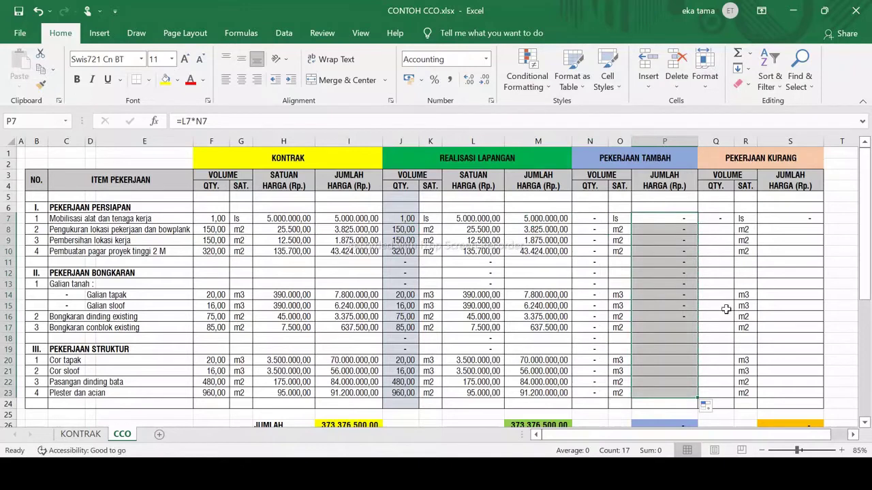
Step: Fill the PEKERJAAN KURANG quantity formula in Q7 and total price formula in S7 down through row 23
click(718, 215)
drag(733, 223, 712, 400)
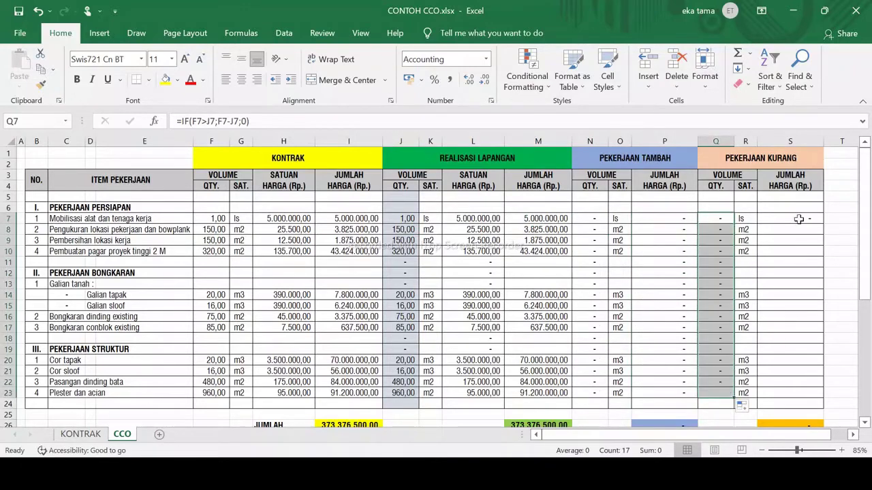
click(799, 215)
drag(822, 226, 790, 411)
click(795, 350)
click(783, 402)
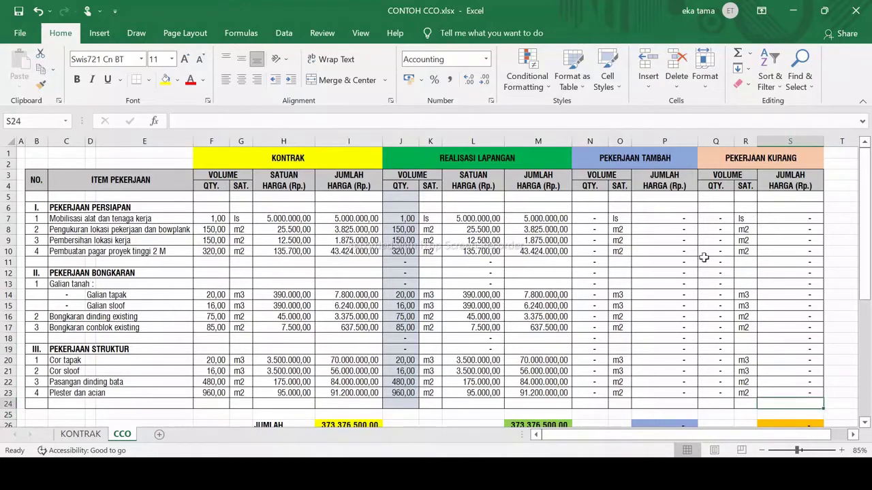
click(531, 283)
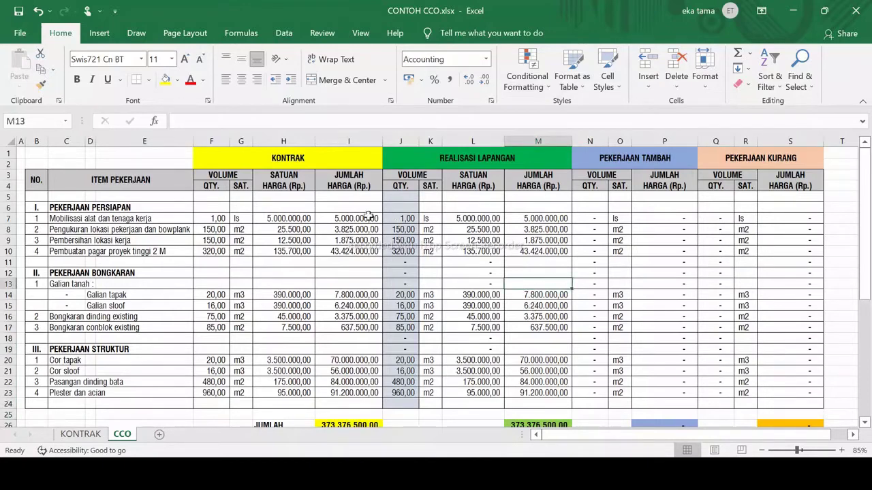
click(456, 160)
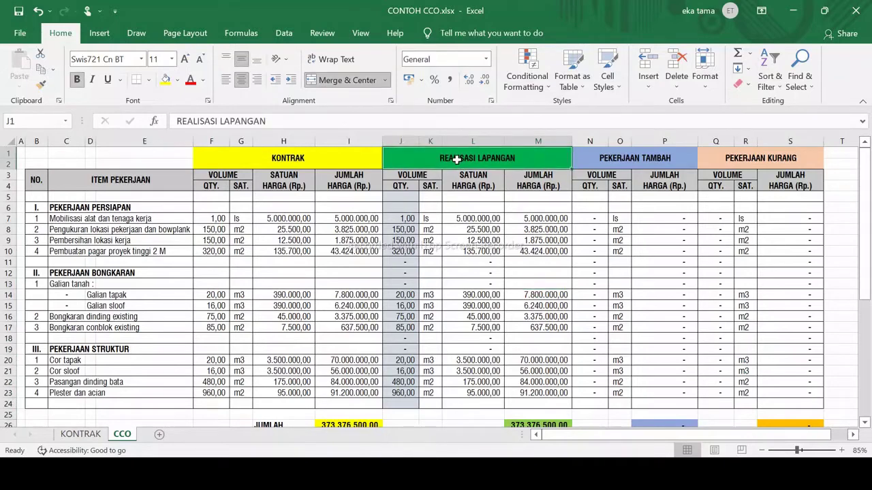
click(394, 238)
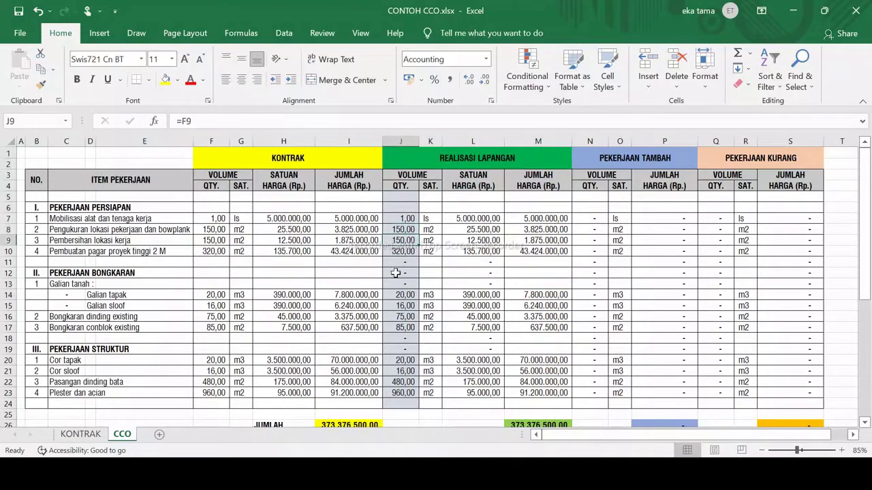
click(400, 252)
key(ctrl+c)
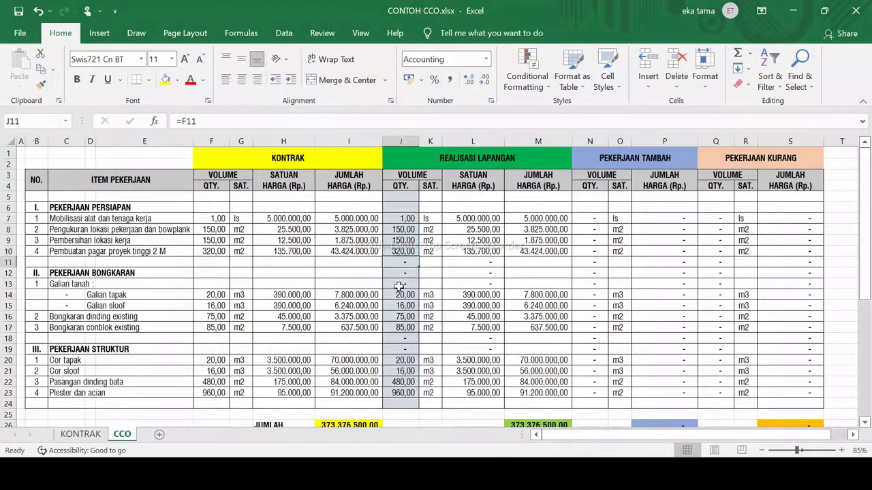
drag(399, 284, 400, 299)
key(ctrl+v)
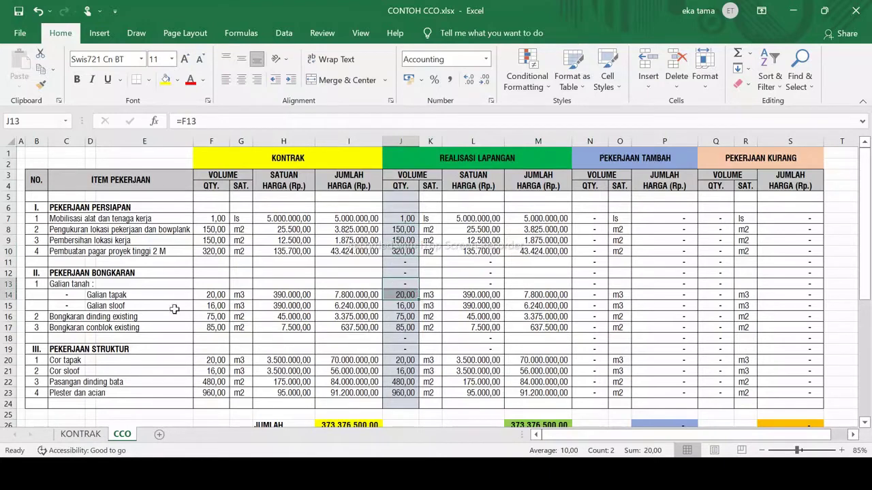
click(172, 308)
Step: Set the field quantity of Pembuatan pagar proyek tinggi 2 M in J10 to 300 and check the reduced quantity in Q10
click(9, 251)
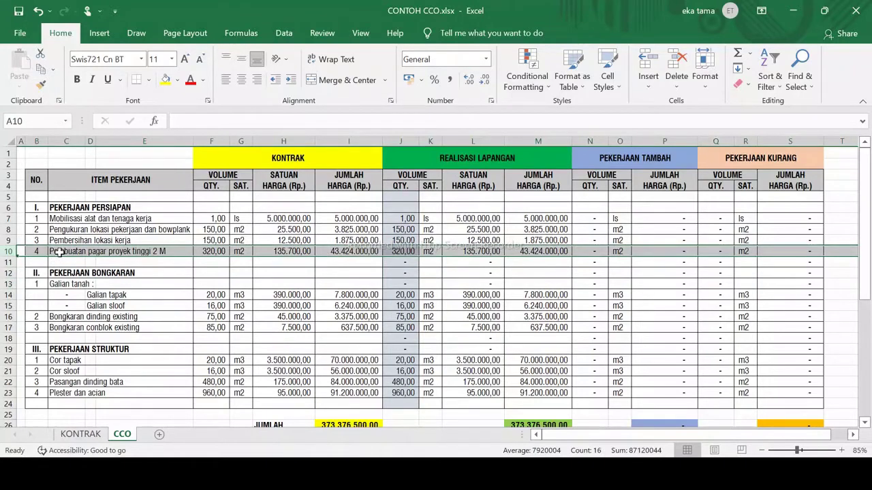
click(59, 251)
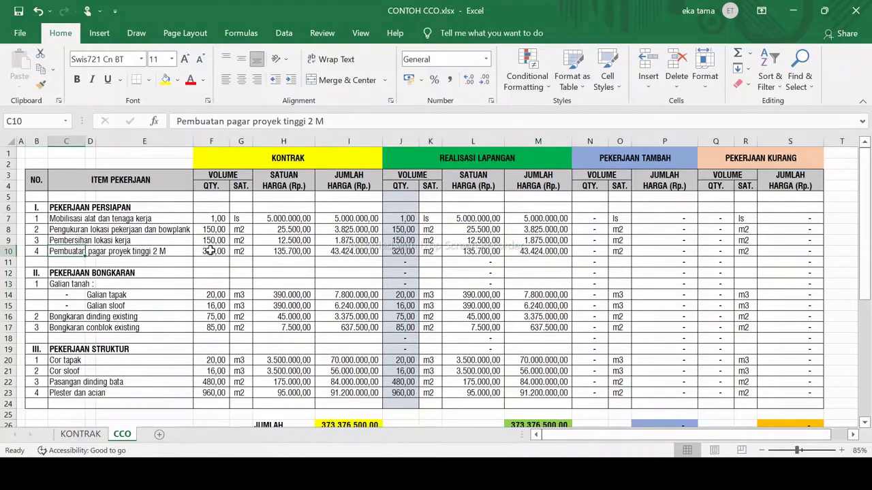
click(211, 250)
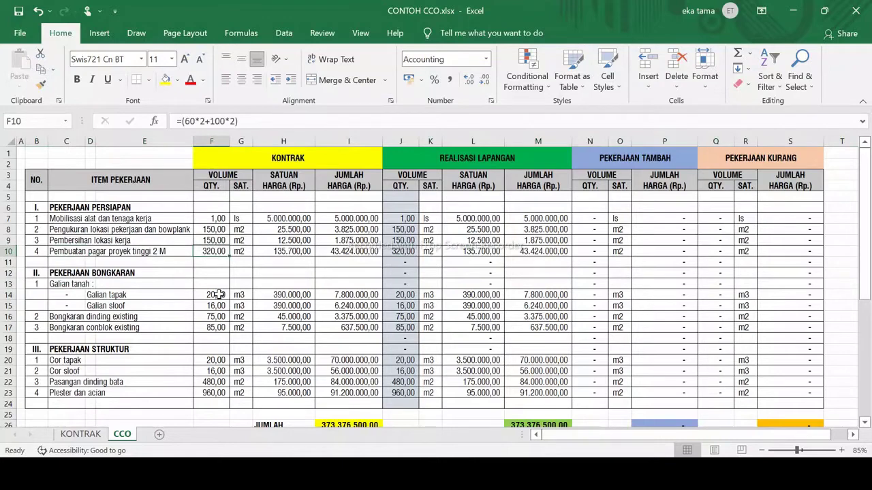
click(393, 255)
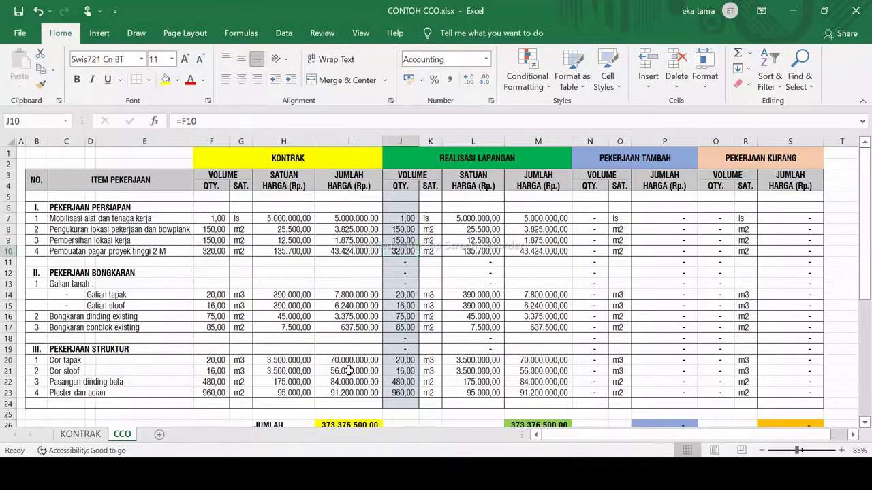
text(300)
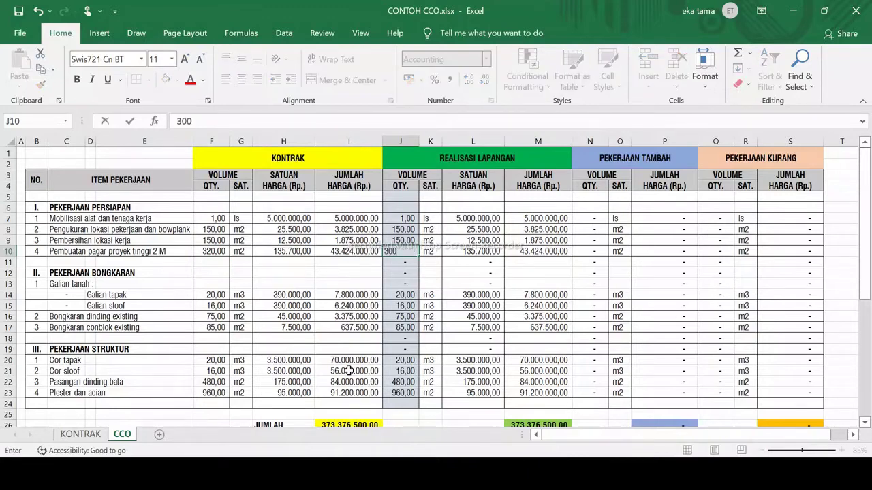
key(Return)
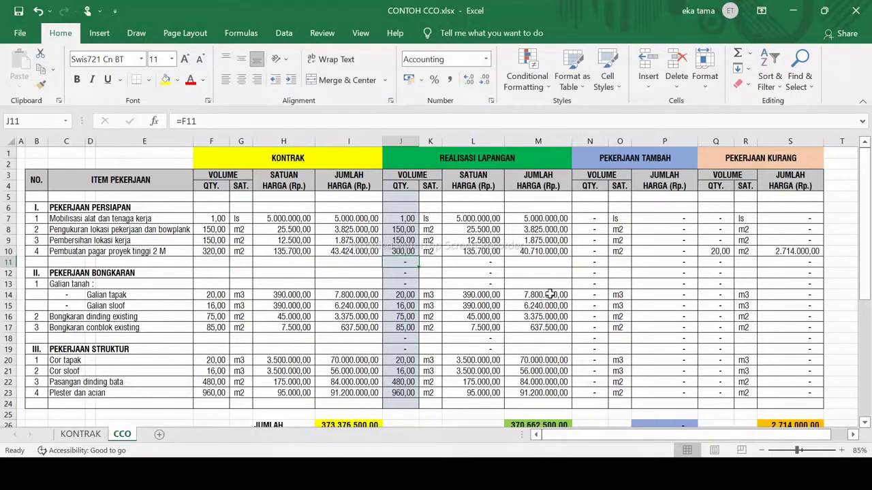
click(710, 253)
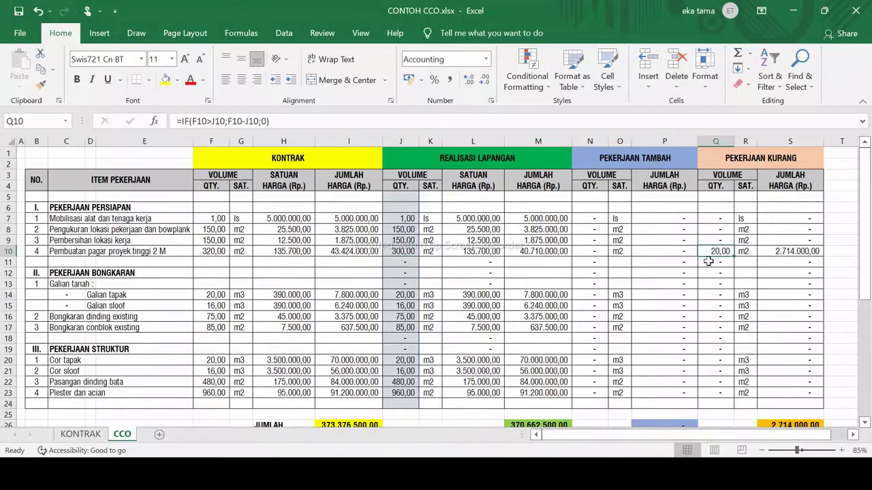
Step: Set the field quantity of Galian tapak in J14 to 25,35 and check the added quantity in N14
click(9, 295)
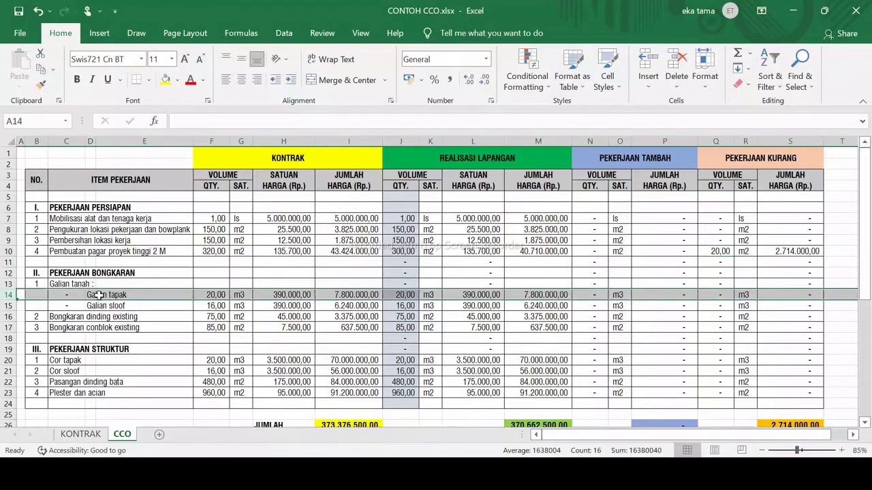
click(99, 298)
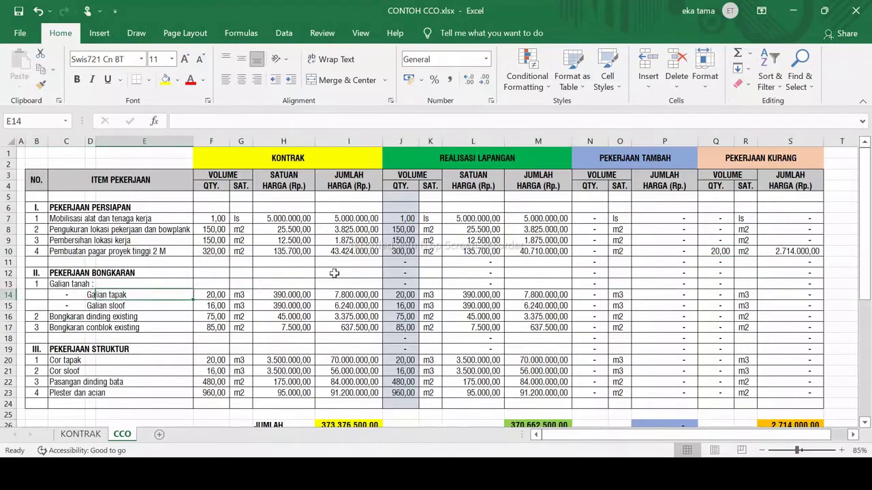
click(403, 295)
click(208, 296)
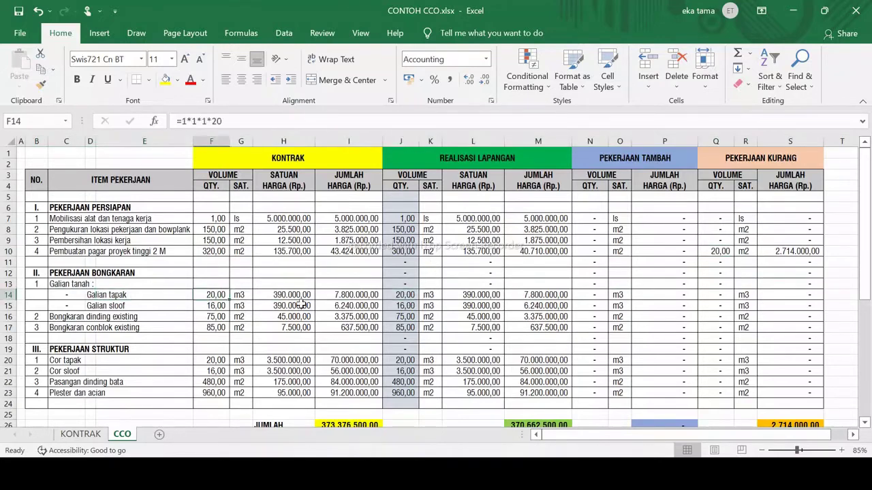
click(402, 294)
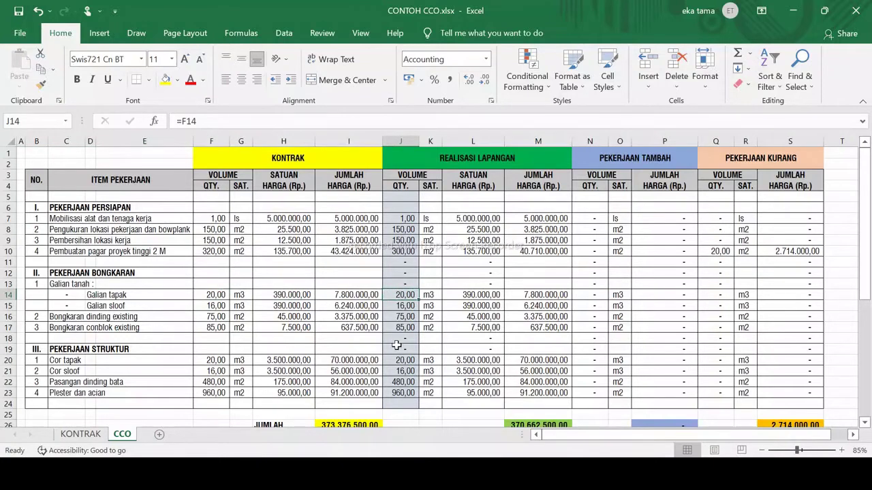
text(25)
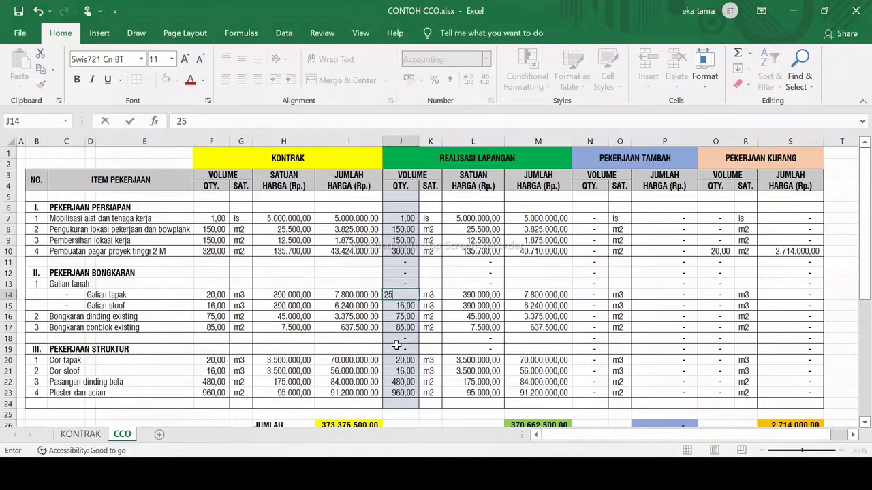
text(,35)
key(Return)
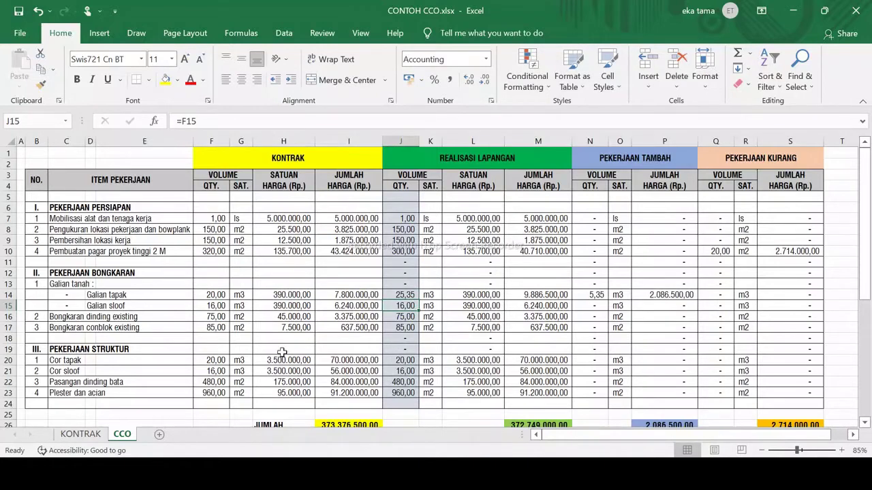
click(408, 295)
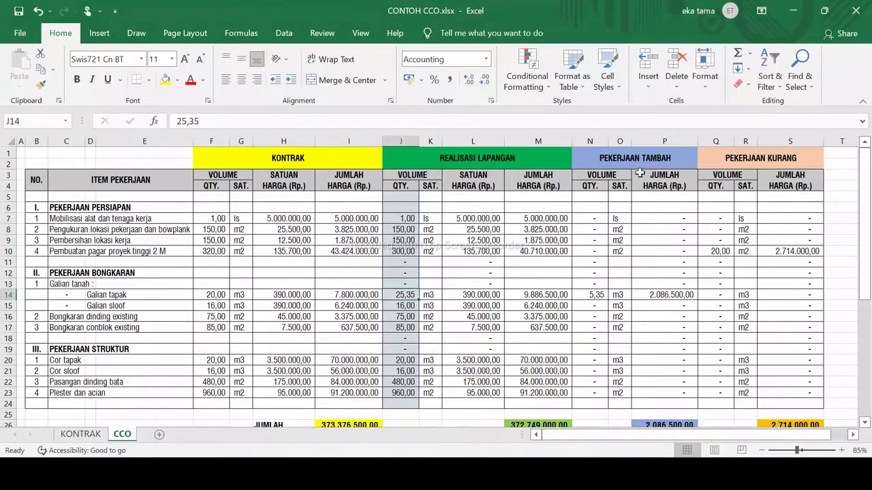
click(595, 295)
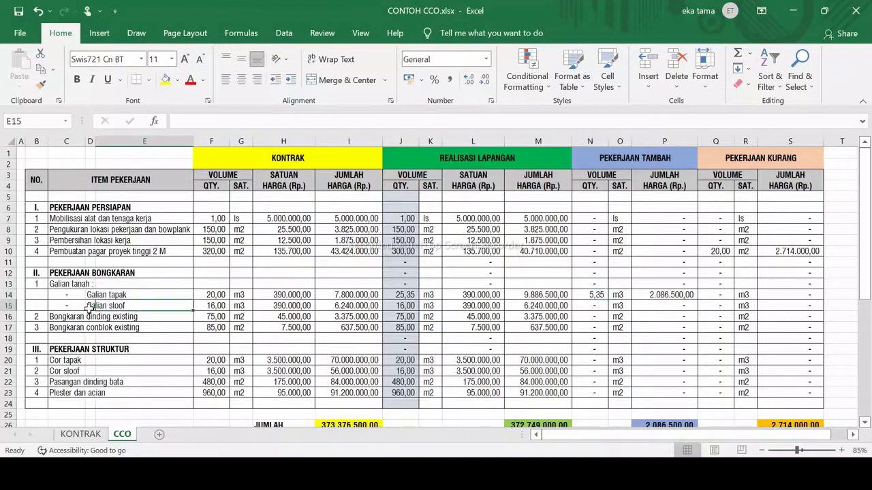
Step: Set the field quantity of Galian sloof in J15 to 22
click(94, 306)
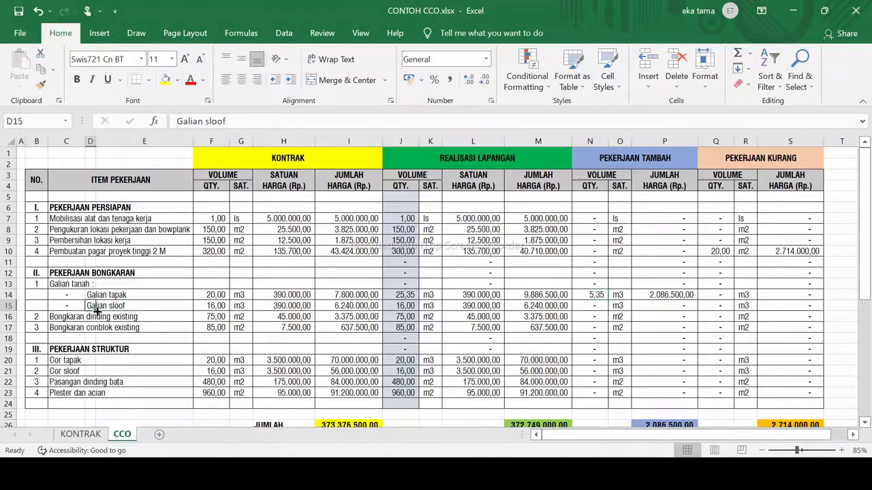
click(218, 306)
click(402, 308)
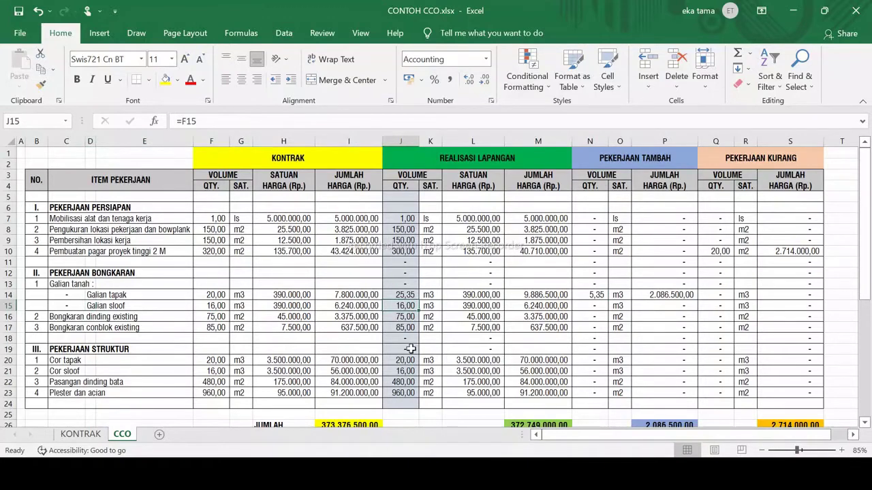
text(22)
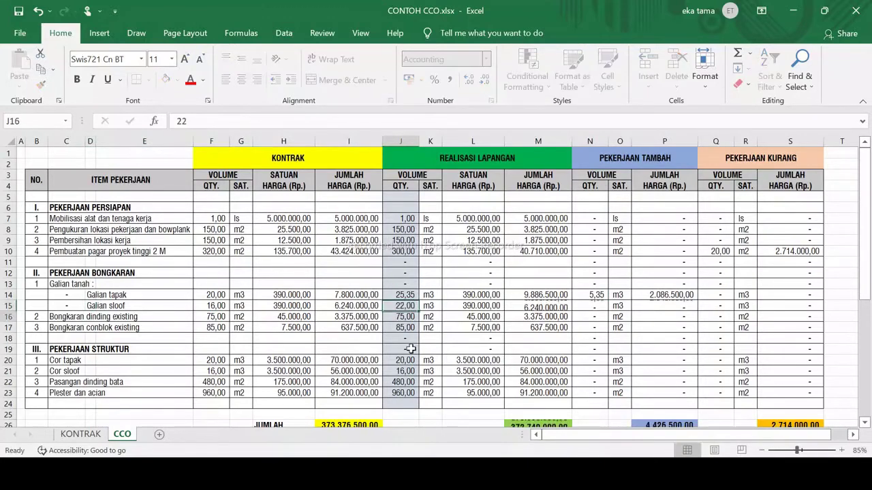
key(Return)
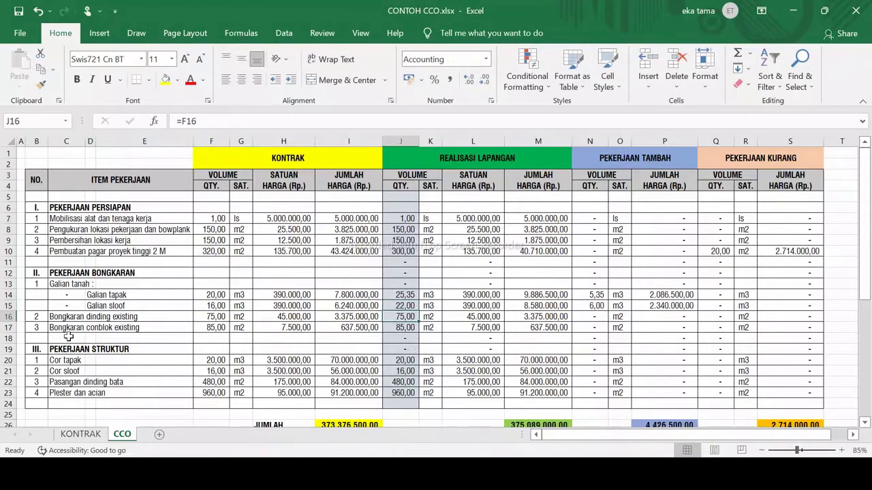
Step: Add a new work item named Bongkar pondasi in C18, below Bongkaran conblok existing
scroll(153, 348, down, 2)
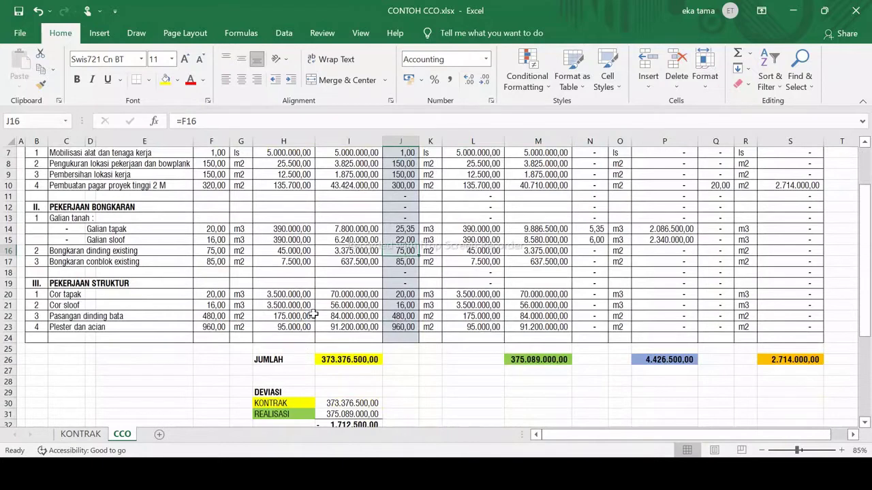
click(393, 274)
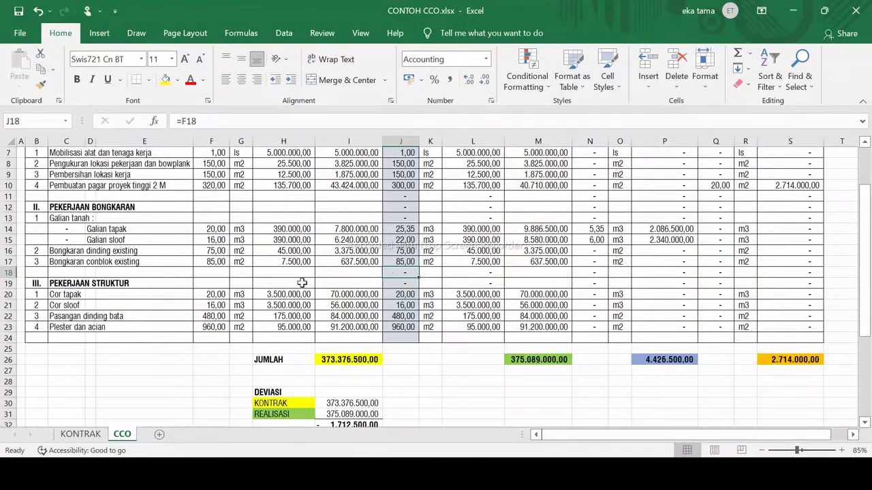
key(ctrl+c)
scroll(147, 267, up, 1)
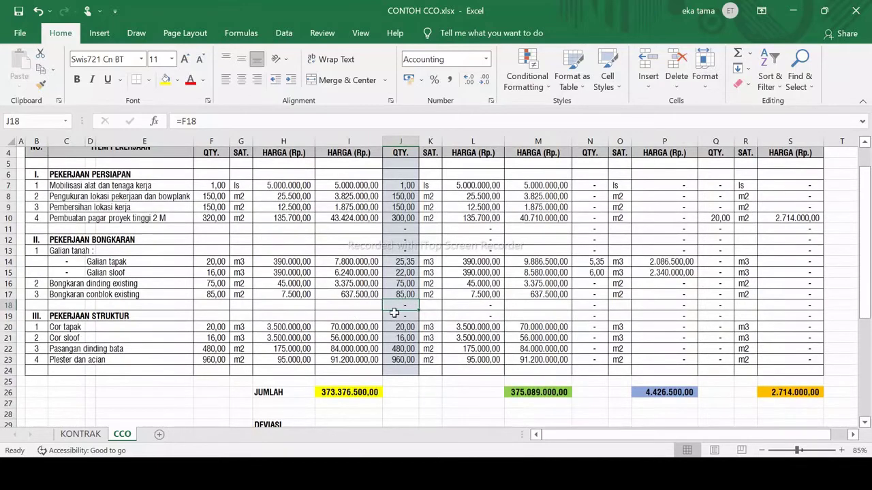
click(66, 306)
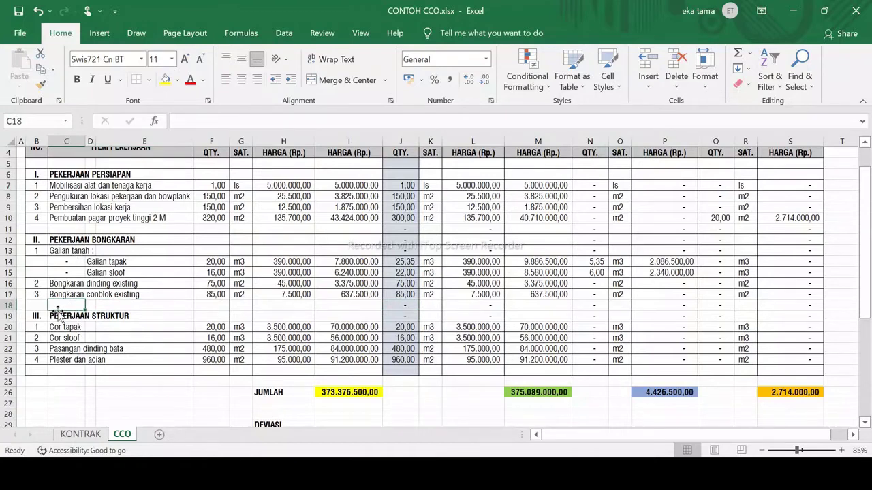
text(Bongkar pondasi)
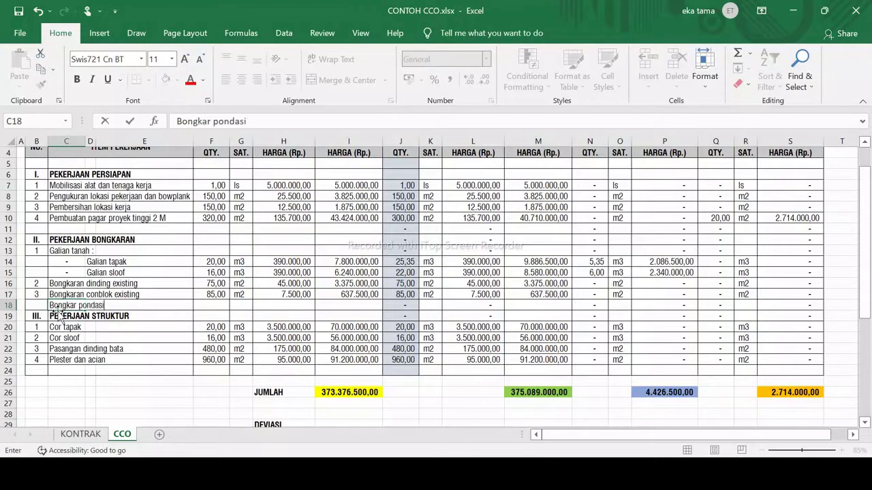
key(Return)
Step: Colour the text of the Bongkar pondasi row red from C18 to S18
drag(52, 305, 805, 303)
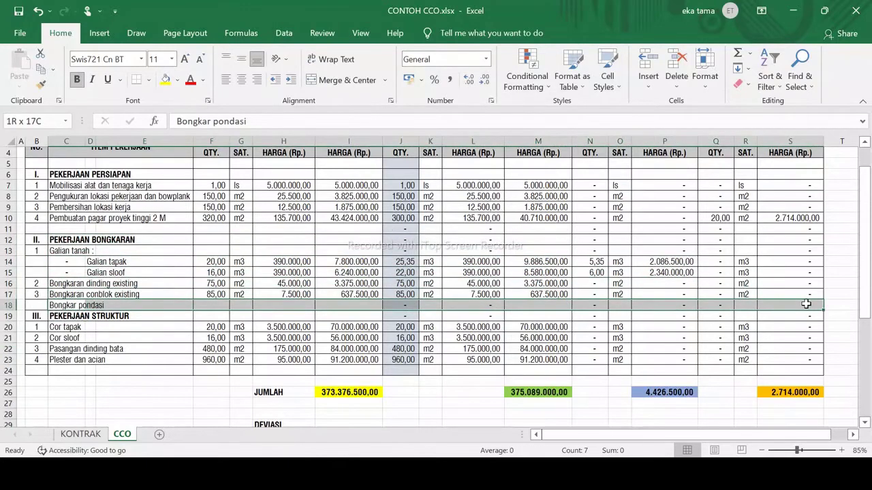
click(190, 79)
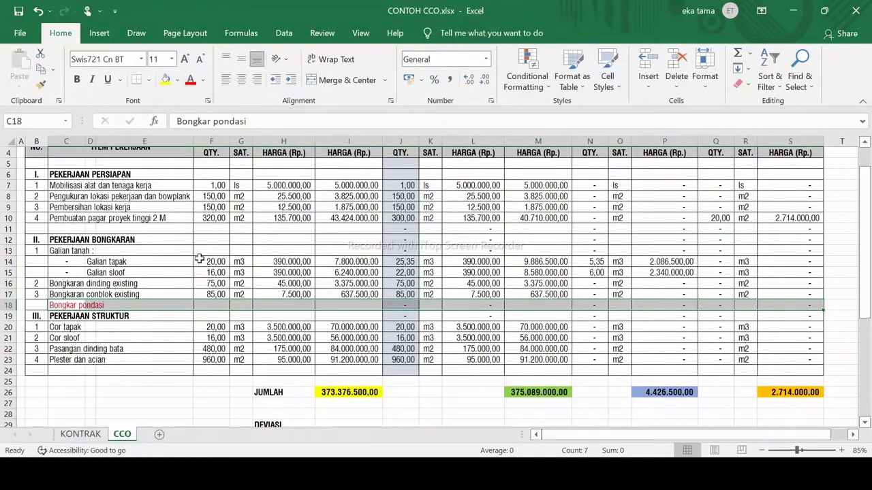
click(118, 318)
click(72, 305)
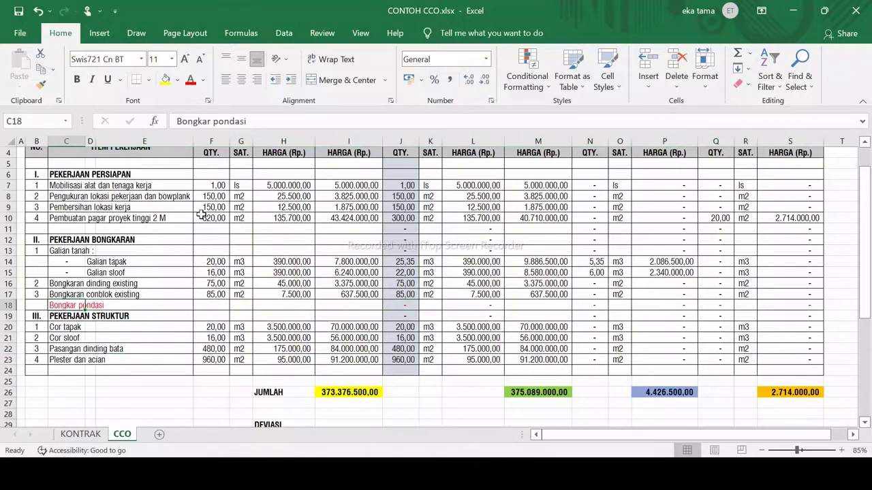
click(60, 293)
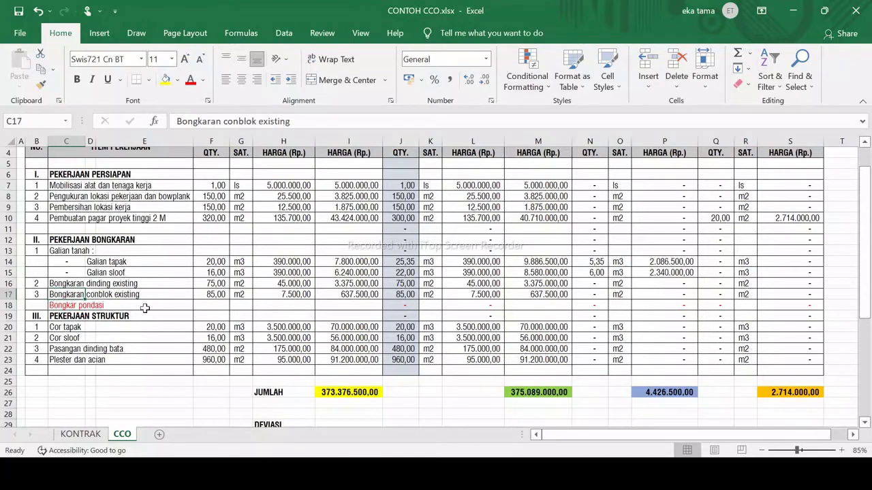
click(57, 306)
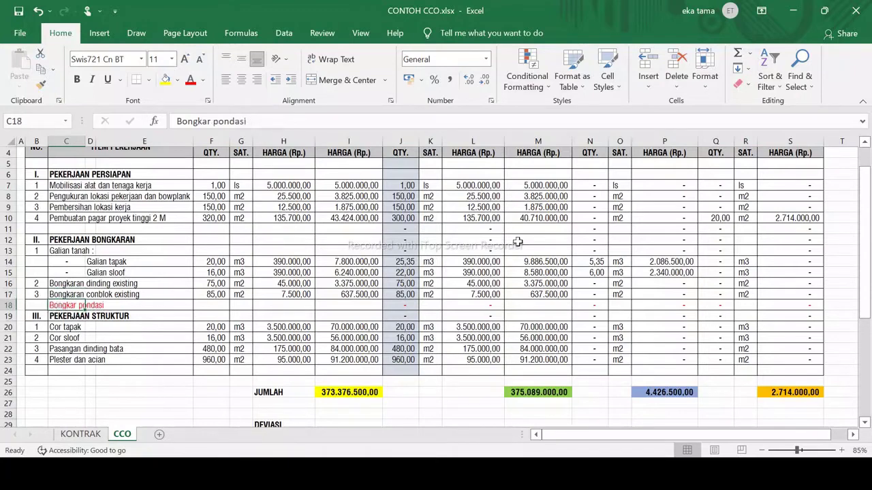
Step: Enter a field quantity of 15 in J18 and the unit m3 in K18 for Bongkar pondasi
click(400, 305)
scroll(405, 254, up, 1)
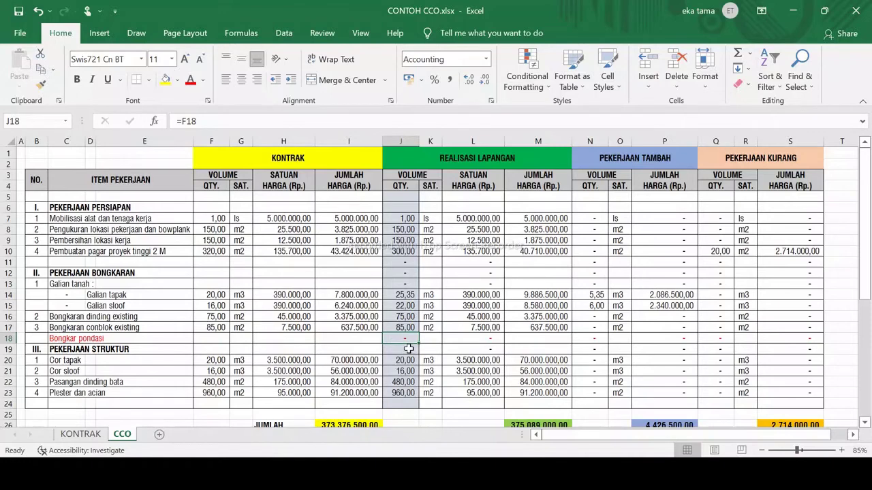
text(15)
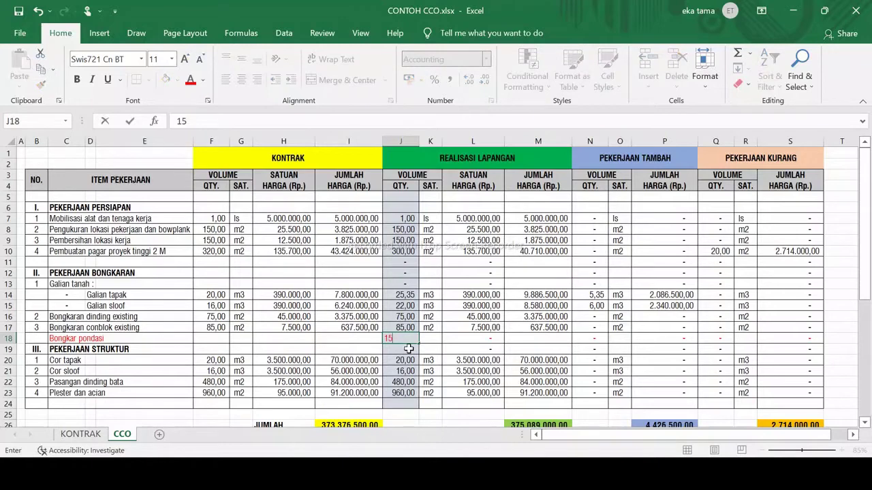
key(Tab)
text(m3)
key(Return)
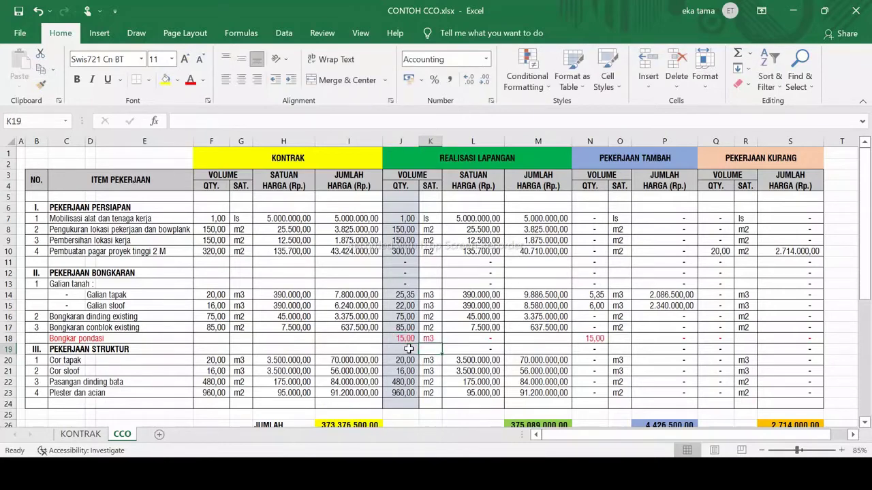
Step: Enter the unit m3 in O18 for the added work of Bongkar pondasi and check the price formula in P18
click(599, 339)
click(620, 339)
text(m)
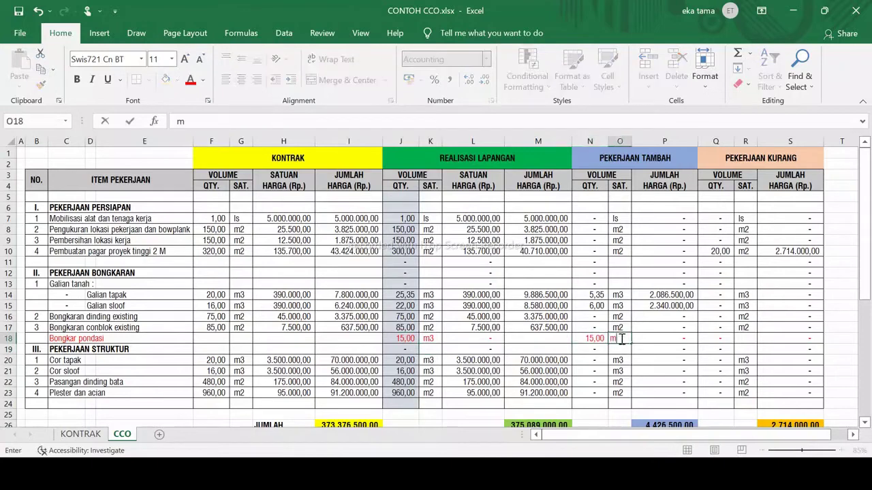
text(3)
click(598, 370)
click(671, 338)
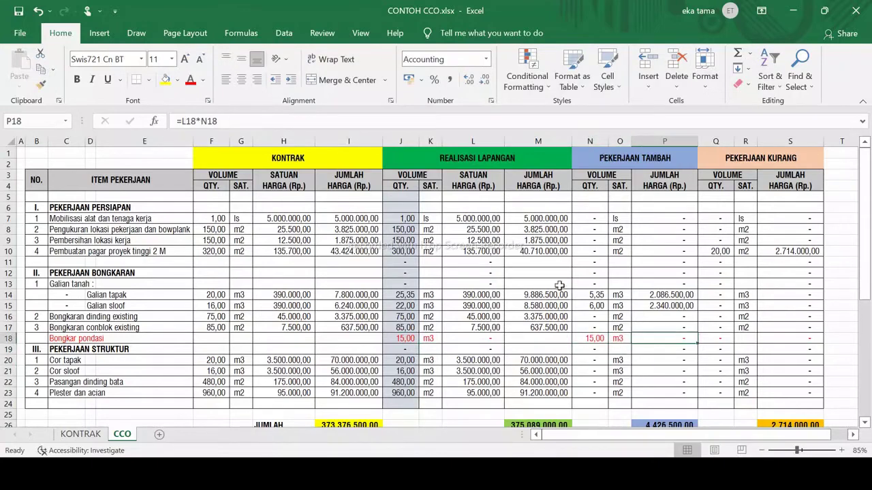
Step: Set the field unit price of Bongkar pondasi in L18 to 750000
click(476, 338)
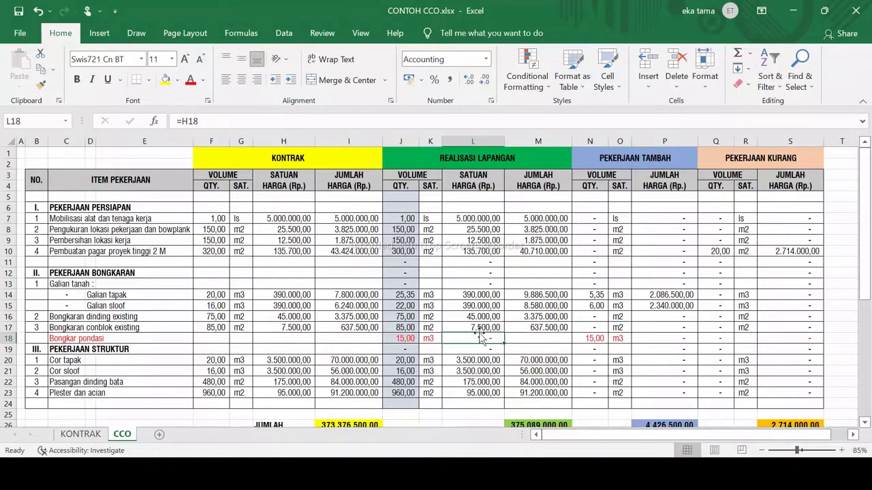
click(57, 338)
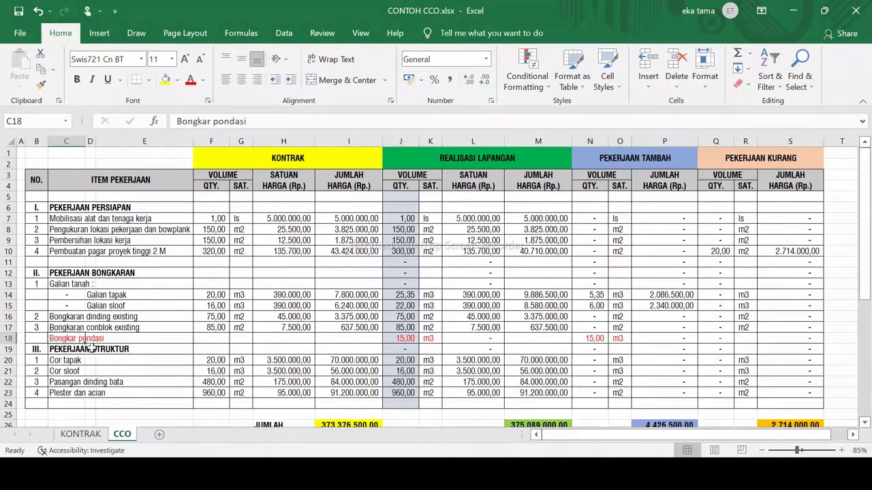
click(467, 335)
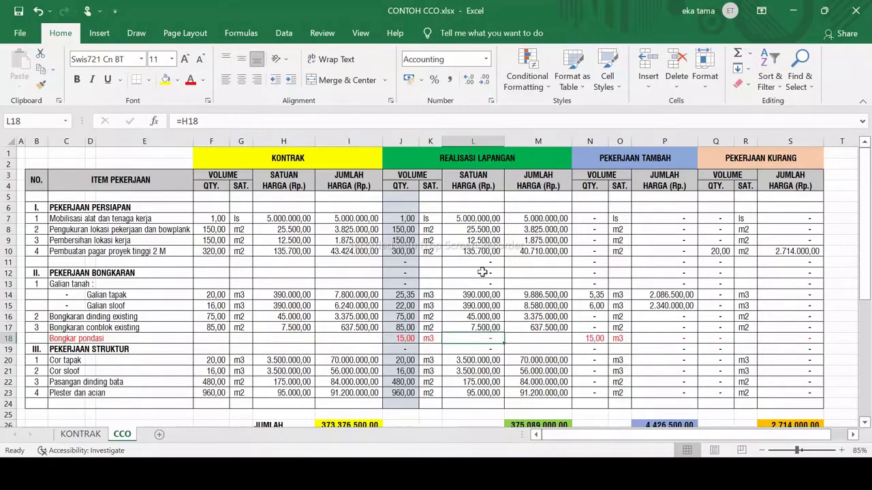
text(7)
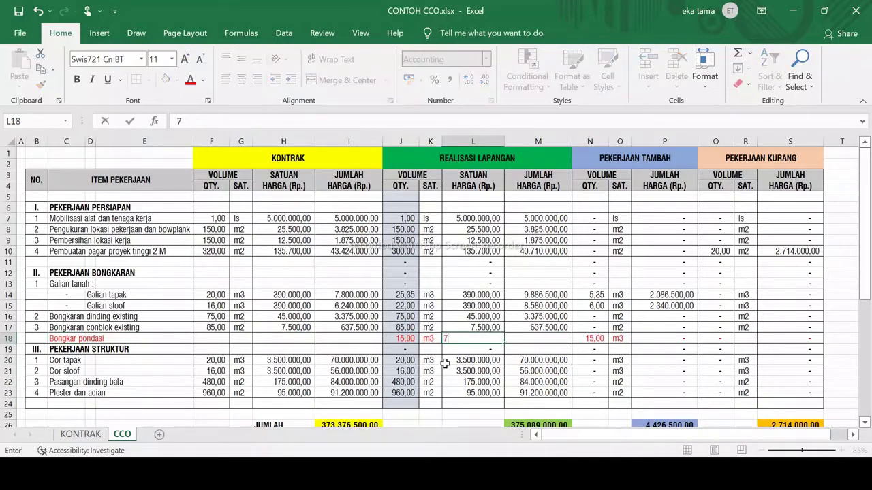
text(50000)
key(Return)
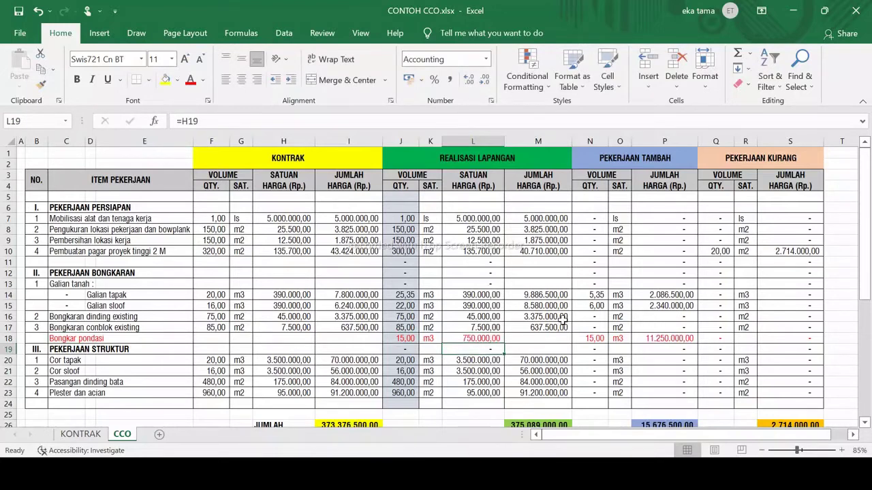
Step: Fill the field total price formula from M17 down to M18 and colour the M18 text red
click(584, 341)
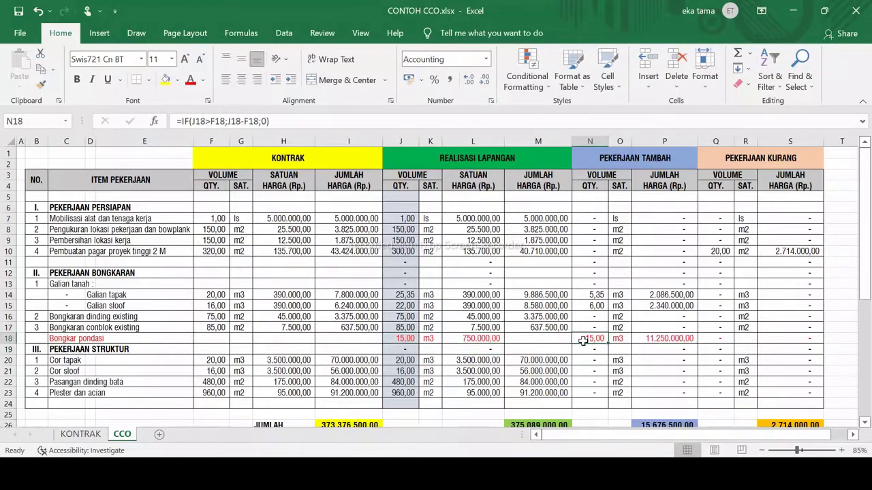
click(532, 329)
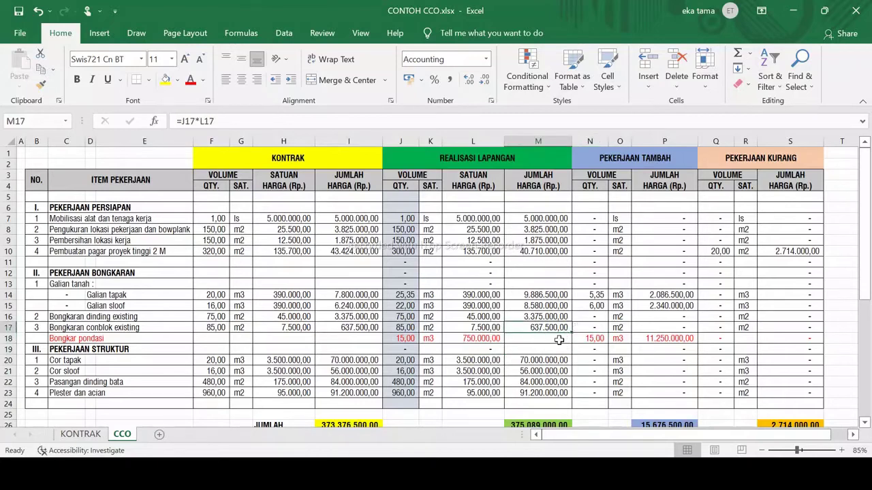
drag(570, 333, 570, 345)
click(604, 363)
click(549, 339)
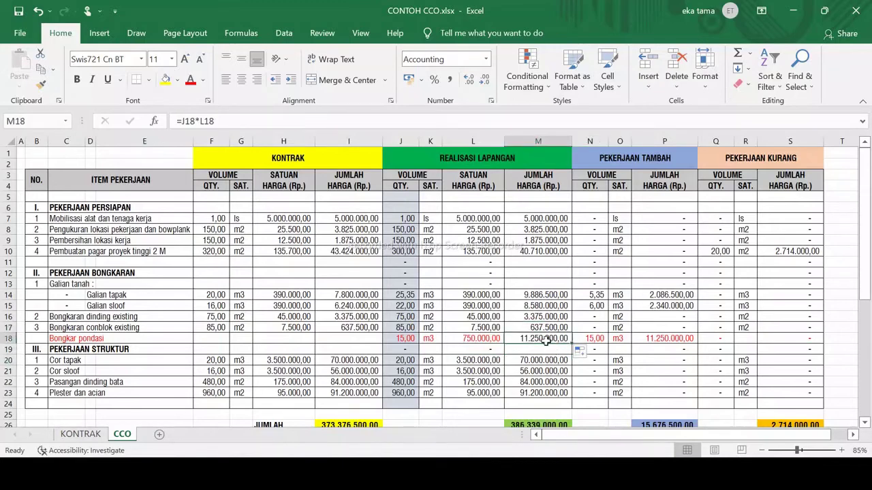
click(191, 84)
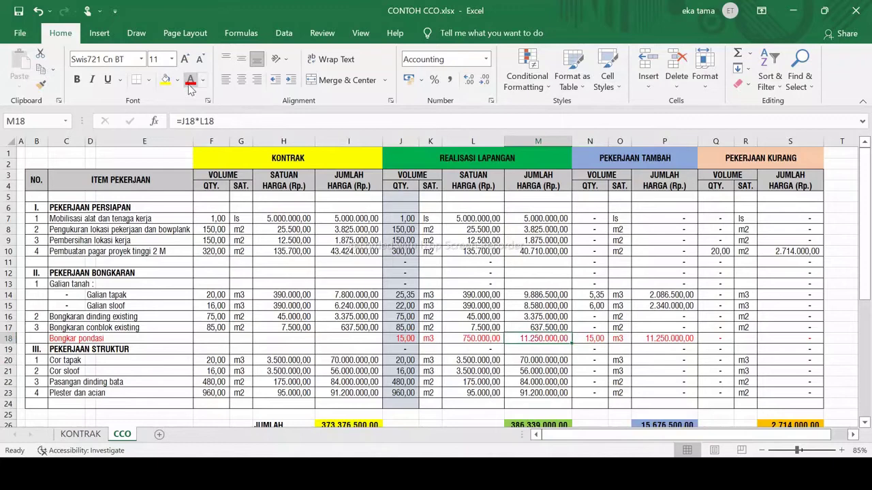
click(593, 339)
Step: Review the added, reduced and field price columns, and the unit price and totals of the Bongkar pondasi row
drag(666, 211, 664, 399)
drag(783, 208, 790, 398)
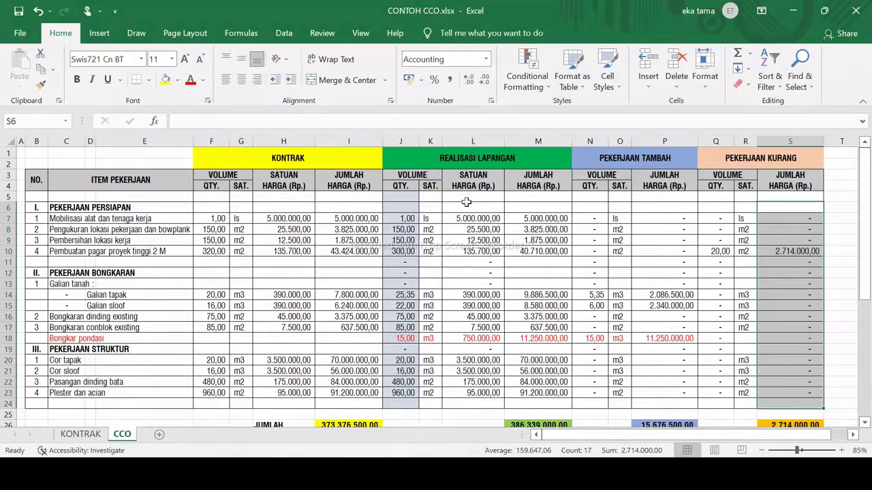
drag(467, 218, 480, 397)
click(528, 362)
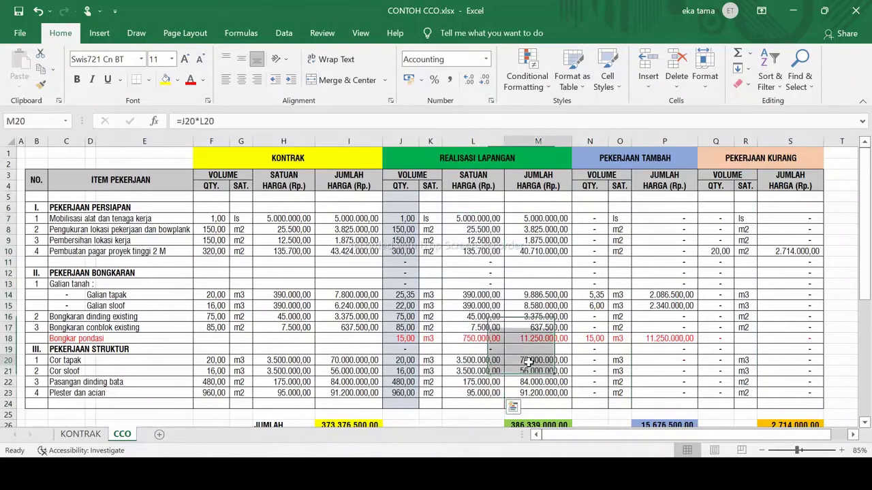
click(469, 341)
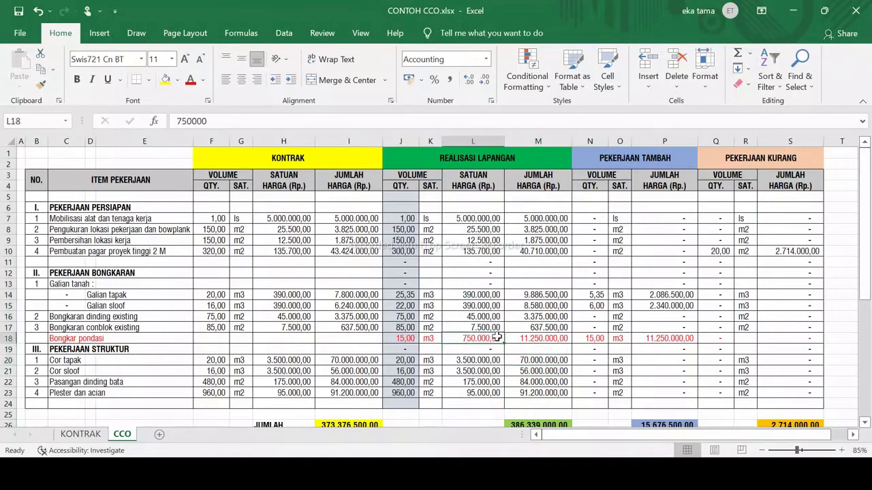
click(5, 339)
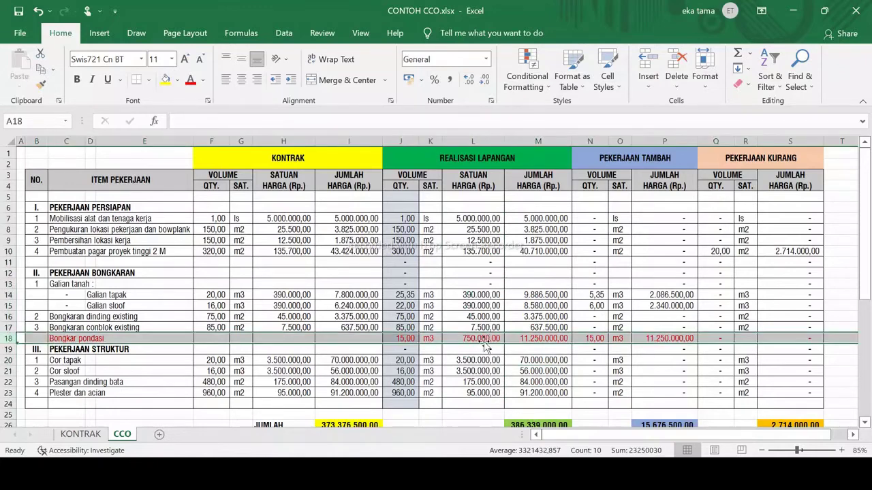
click(479, 338)
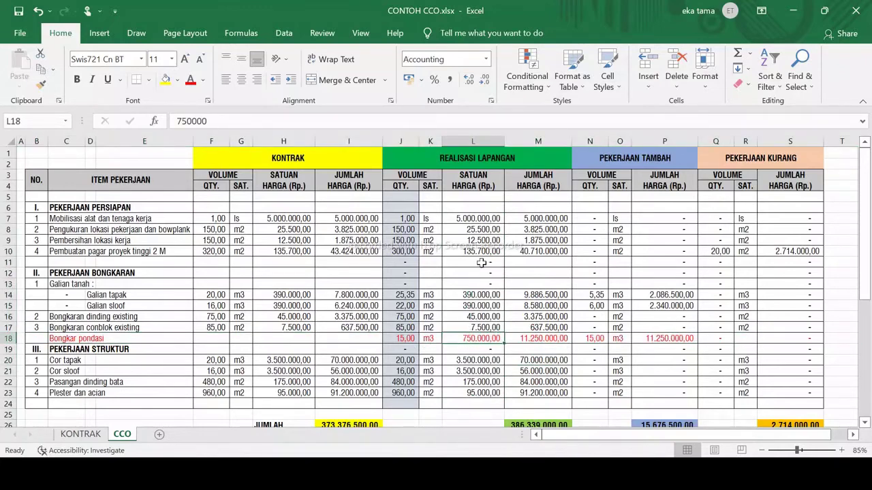
key(Right)
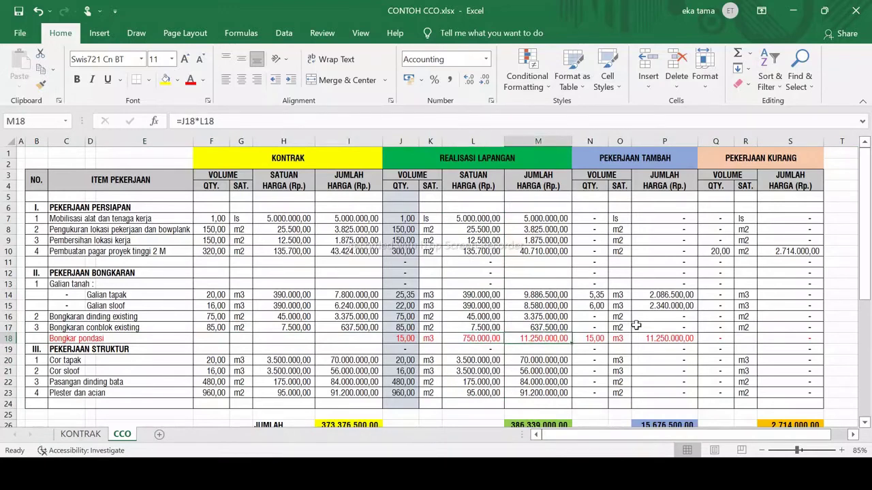
click(666, 338)
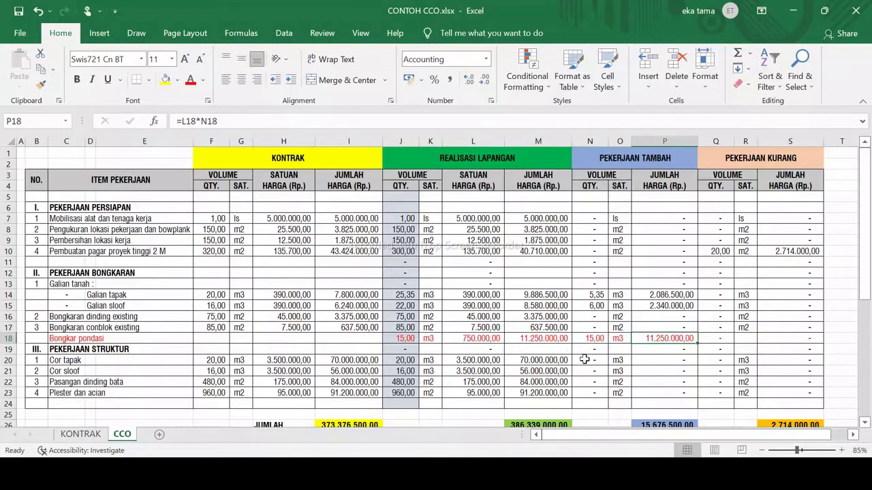
Step: Link the field quantity of Cor tapak in J20 to the Galian tapak quantity with =J14
click(5, 361)
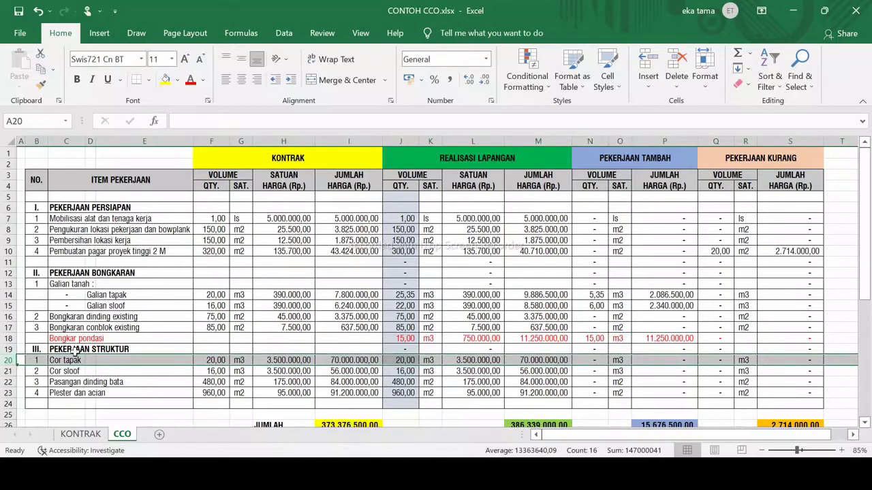
click(92, 298)
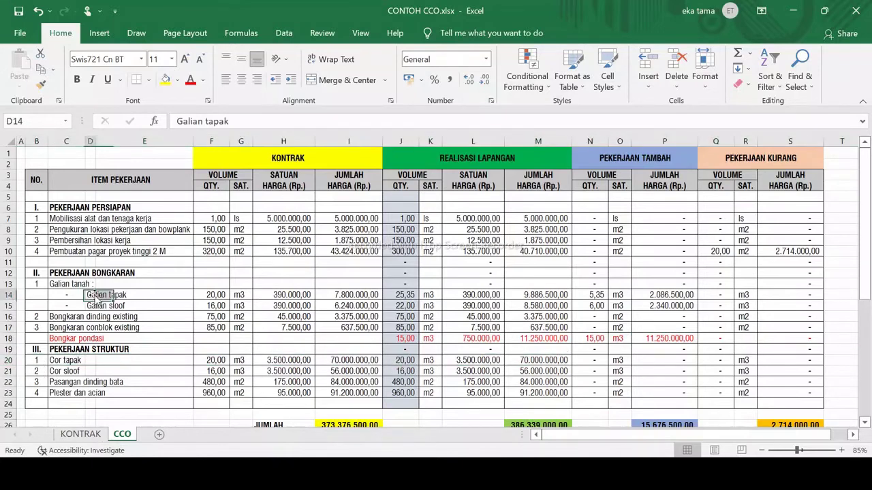
click(406, 359)
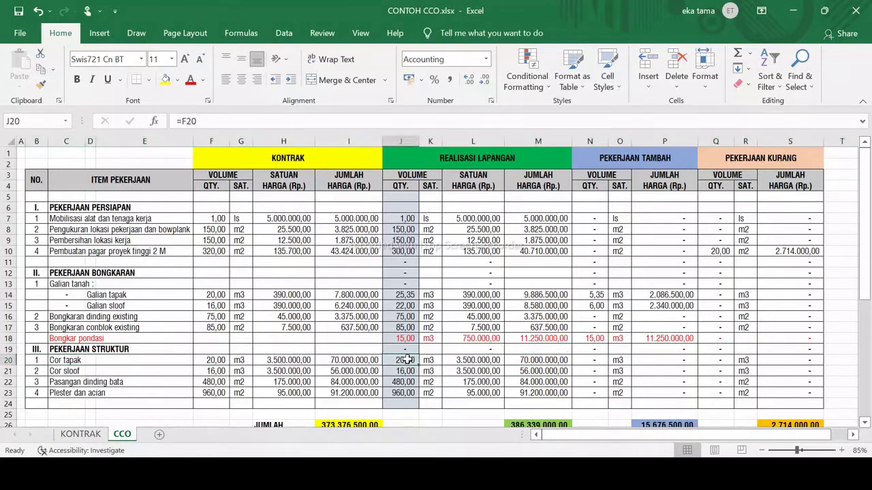
text(=)
click(399, 295)
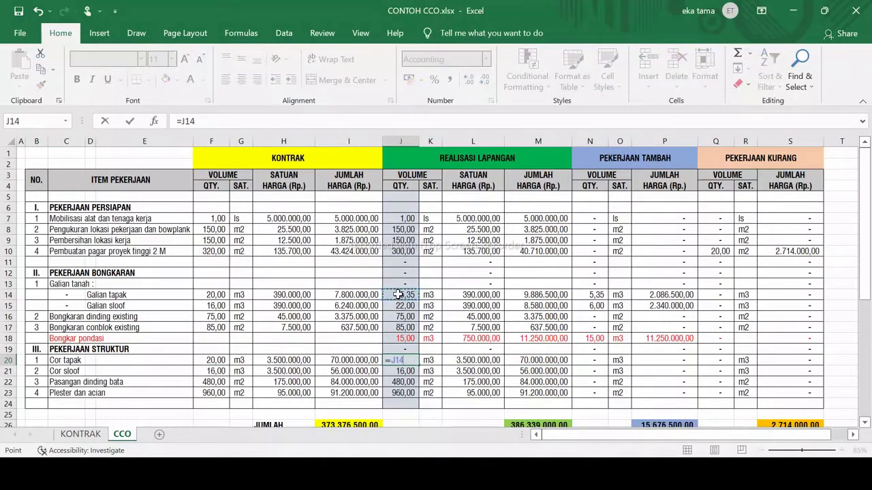
key(Return)
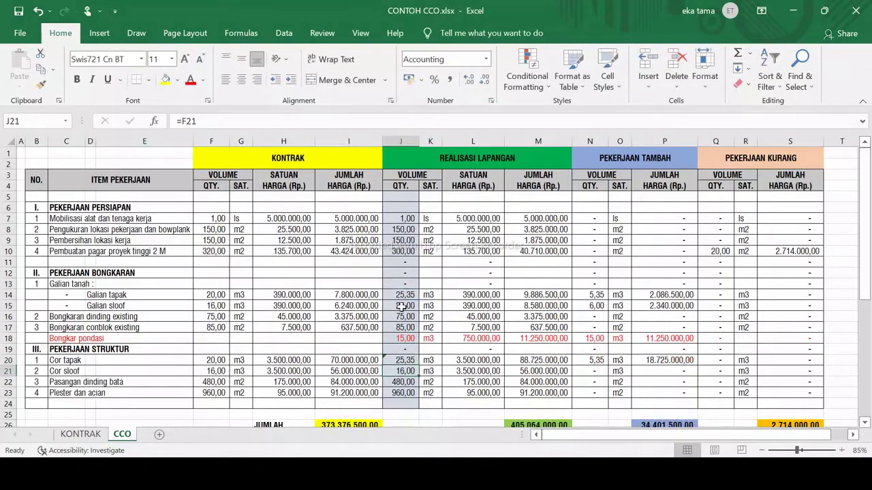
Step: Link the field quantity of Cor sloof in J21 to the Galian sloof quantity with =J15
text(=)
click(402, 306)
key(Return)
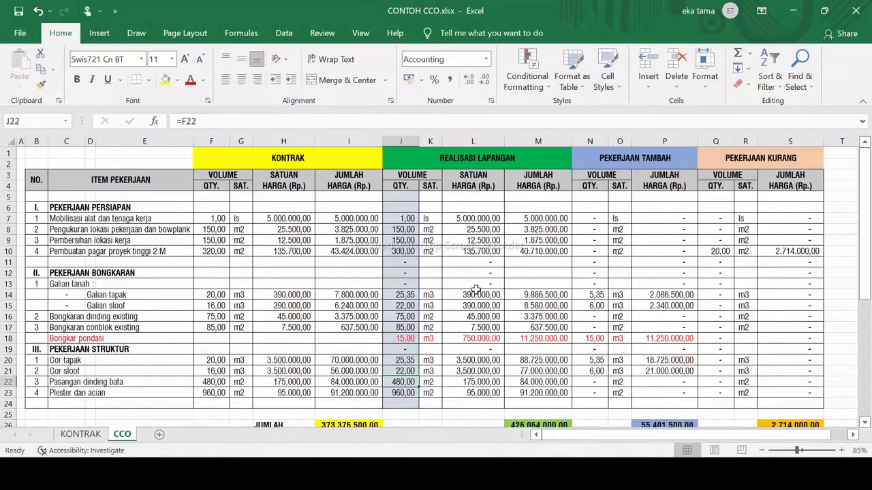
Step: Set the field quantity of Pasangan dinding bata in J22 to 350
scroll(470, 293, down, 5)
click(8, 218)
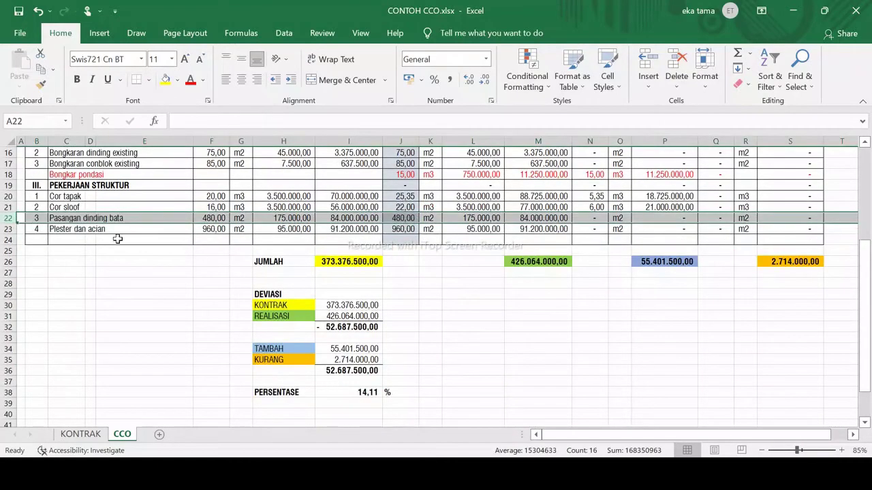
click(402, 219)
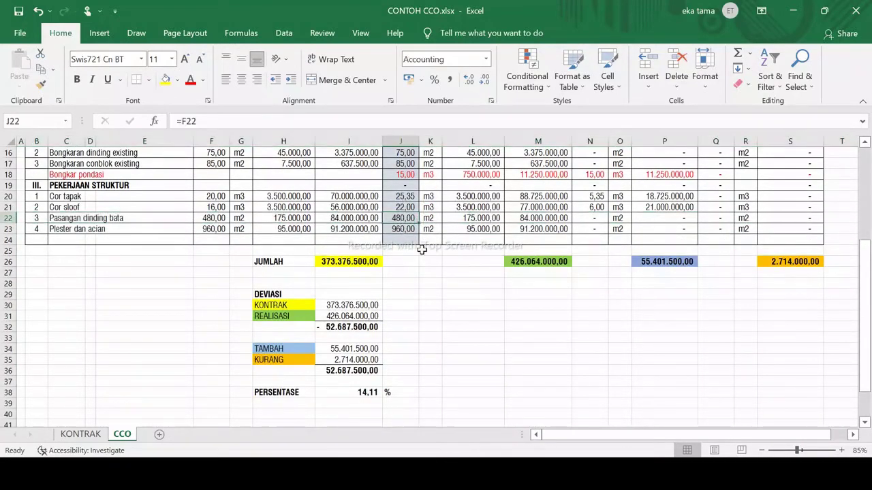
text(230)
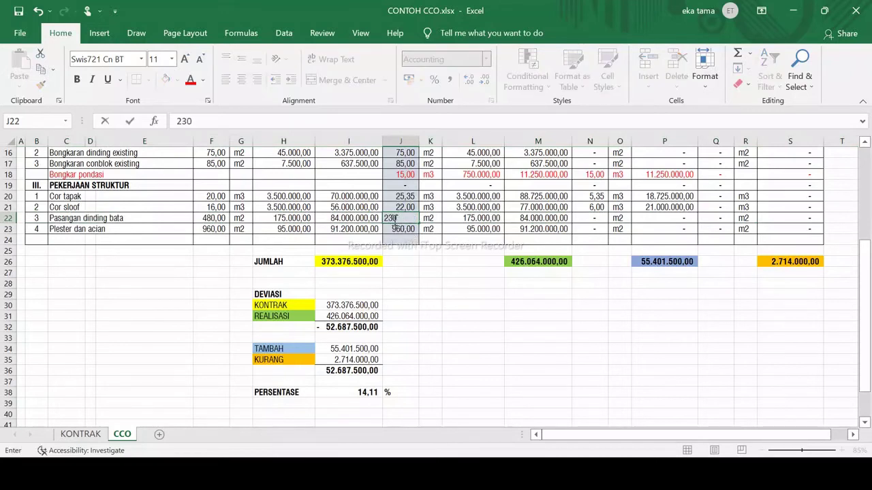
drag(399, 218, 357, 236)
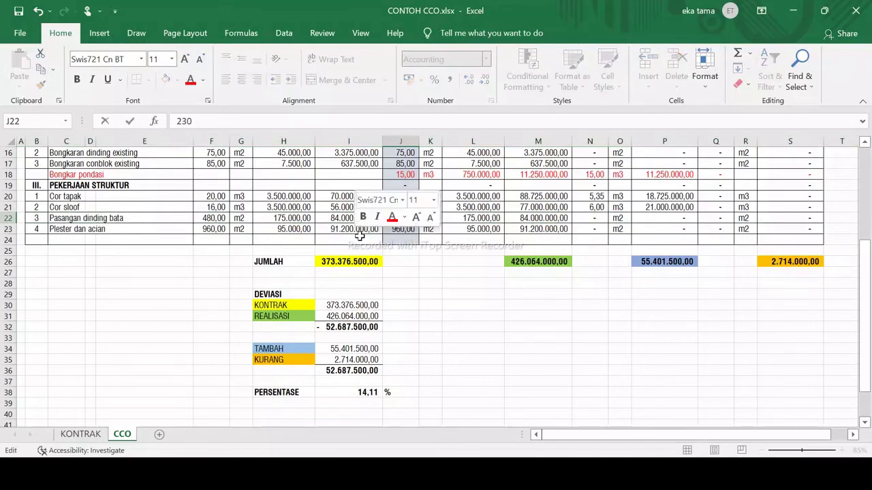
text(35)
key(Return)
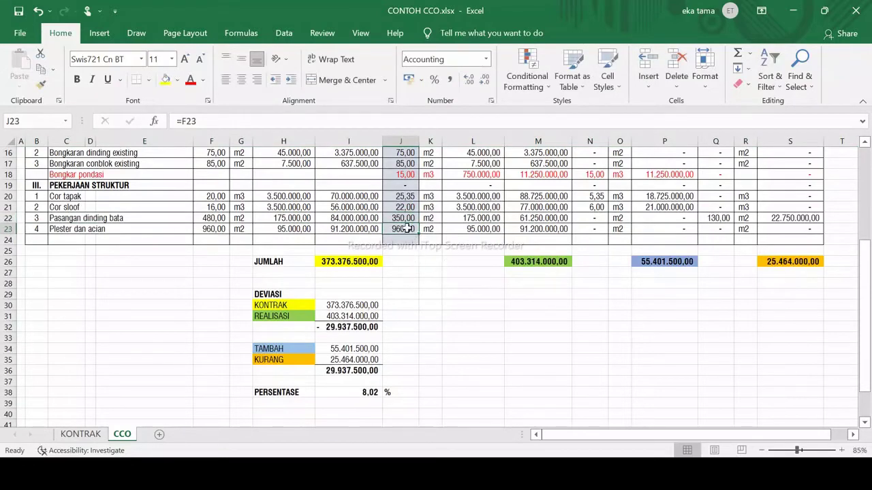
Step: Calculate the field quantity of Plester dan acian in J23 with the formula =J22*2
text(=)
click(407, 218)
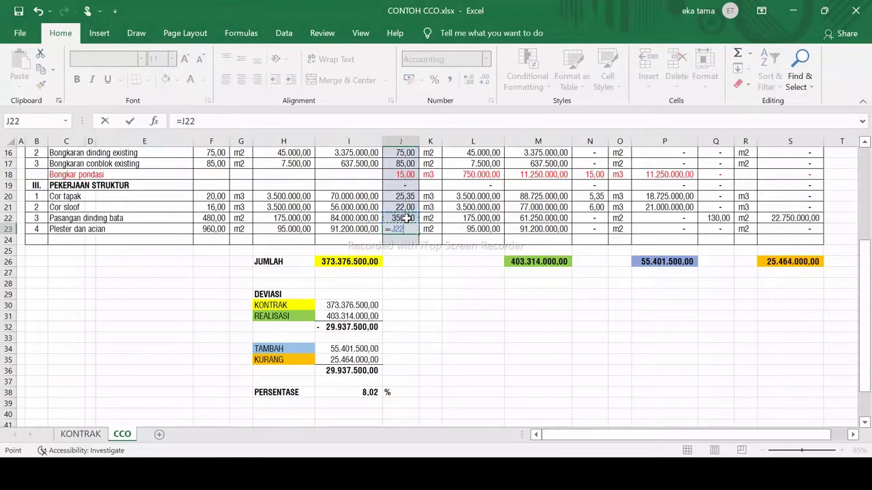
text(*)
key(Return)
Step: Review the percentage in I38, the Plester dan acian quantity, the reduced work total in S26 and the deviation summary
click(435, 317)
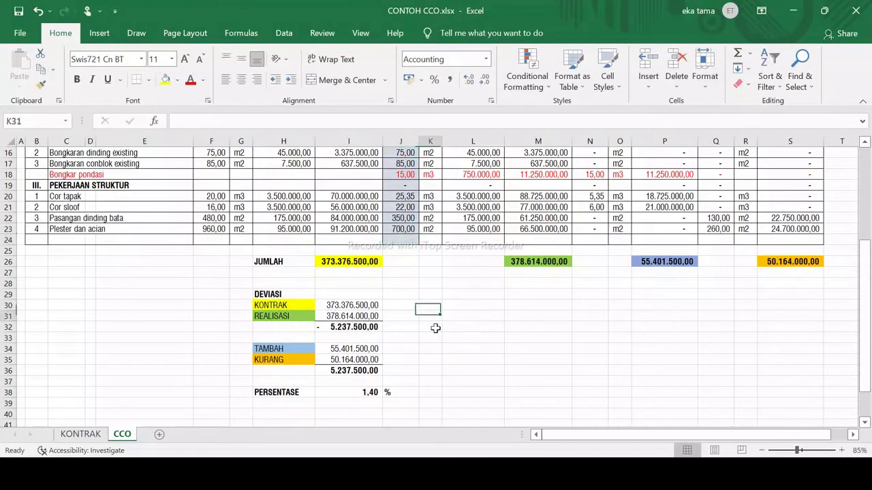
click(370, 393)
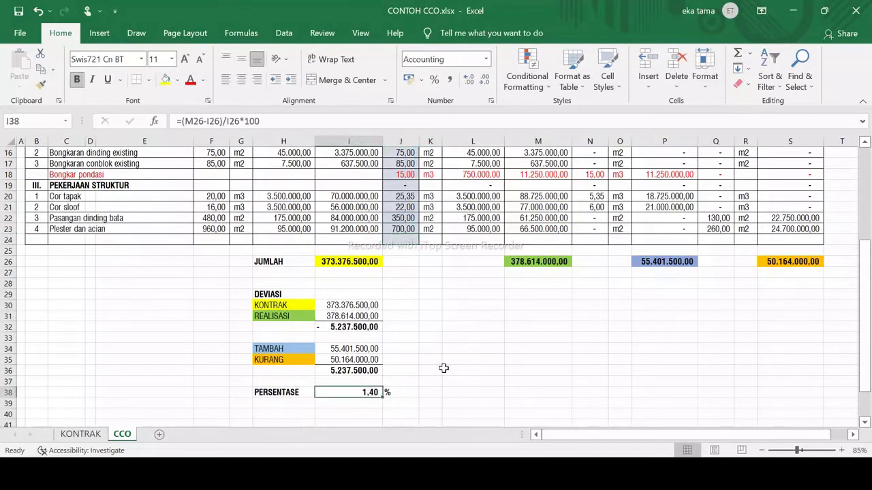
click(403, 229)
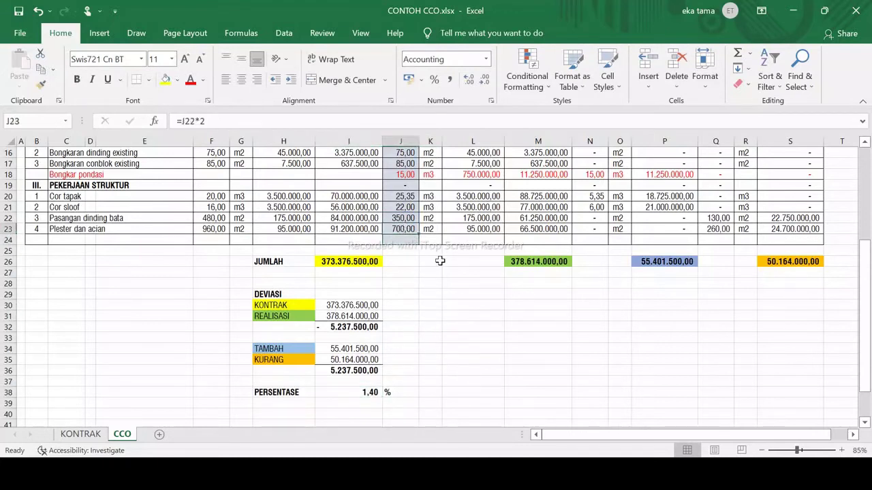
click(766, 264)
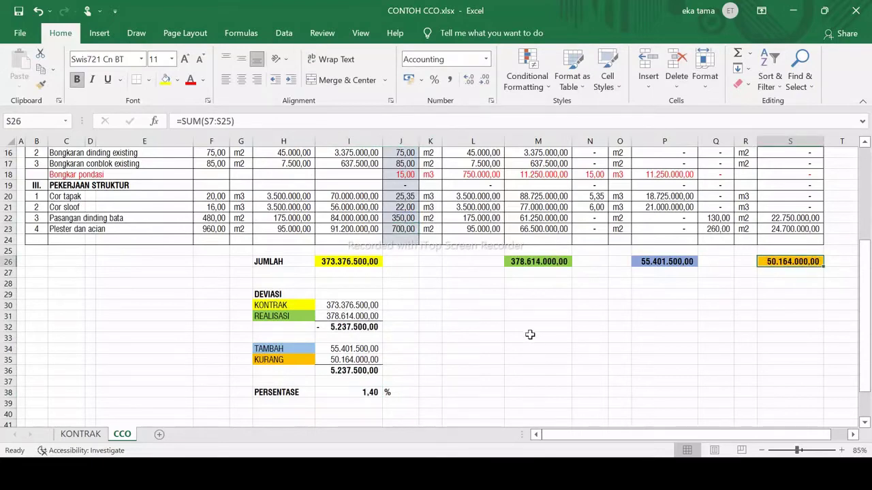
scroll(352, 386, down, 1)
click(341, 359)
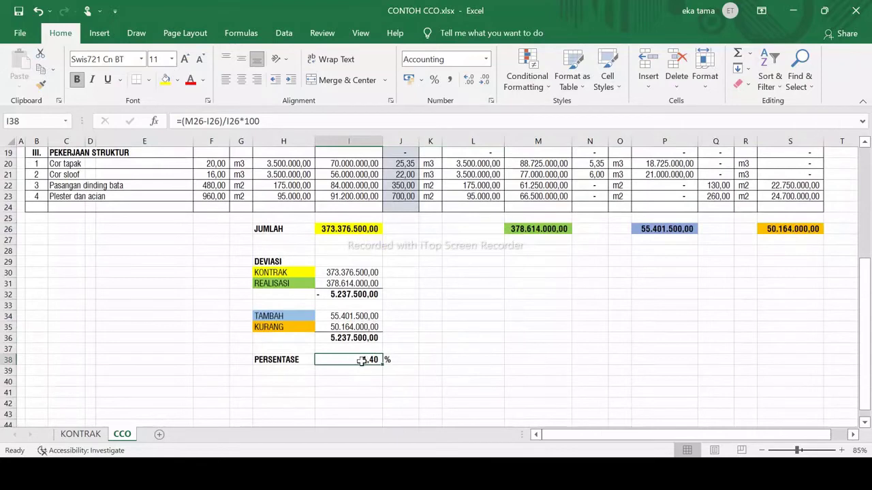
click(424, 356)
drag(475, 317, 475, 328)
click(401, 283)
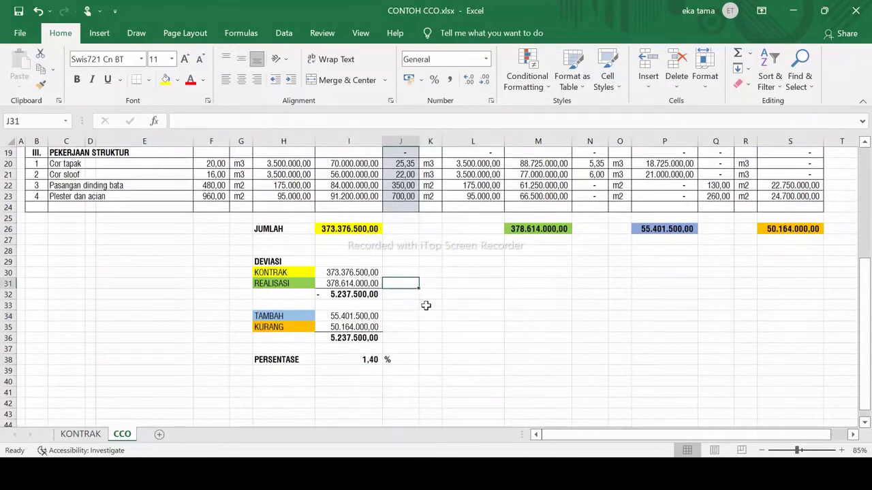
scroll(436, 303, down, 1)
click(369, 327)
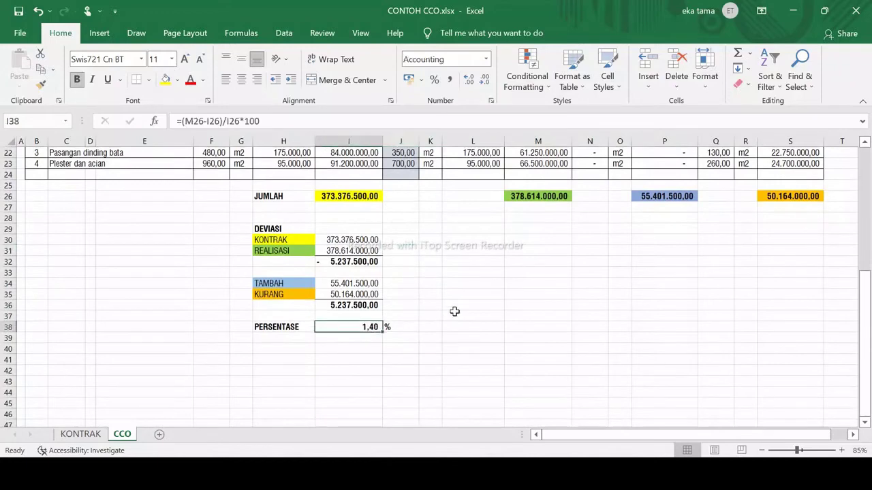
click(358, 327)
drag(358, 327, 389, 326)
key(ctrl+z)
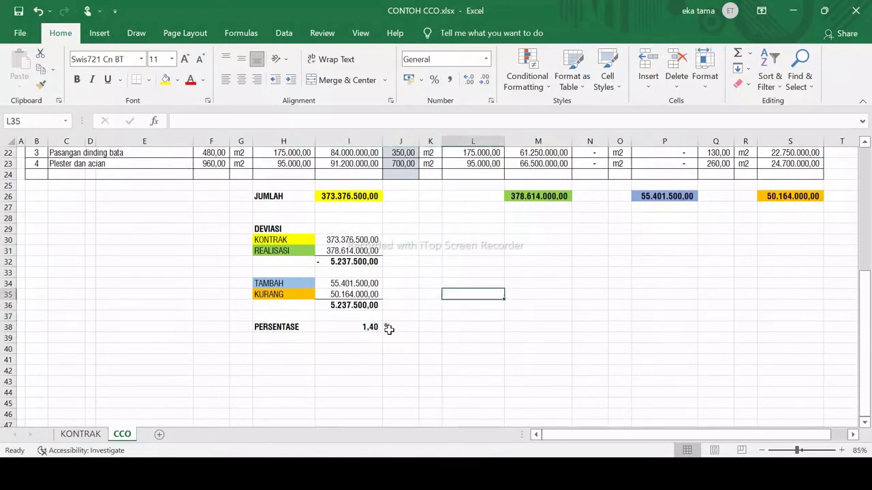
click(355, 327)
scroll(416, 323, up, 2)
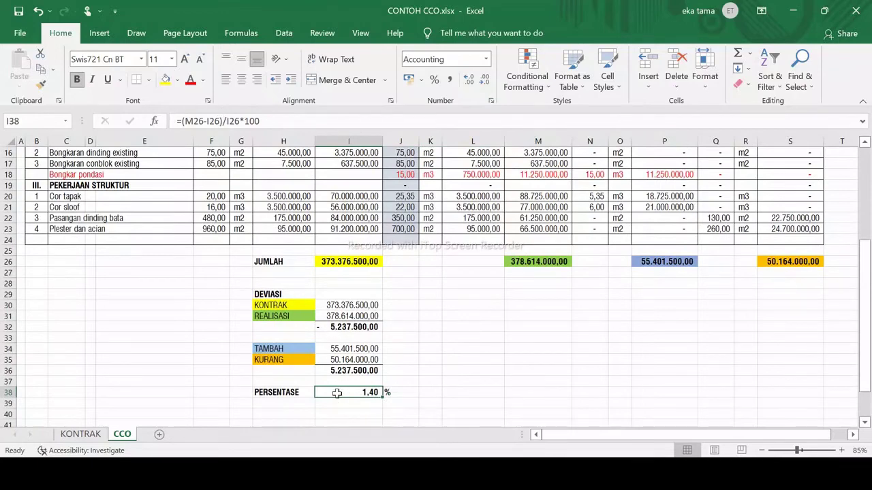
key(F2)
double_click(187, 121)
drag(535, 141, 401, 141)
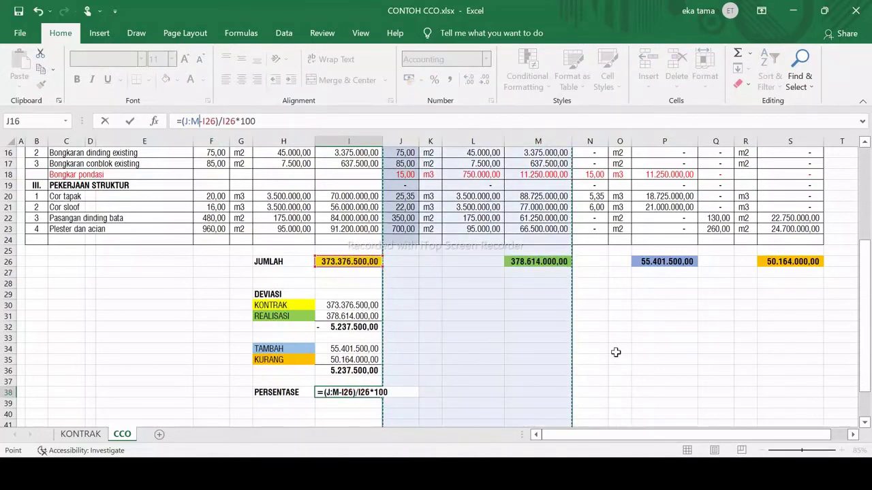
key(Escape)
Step: Examine the percentage formula in I38 and trace its references to the field total in M26 and the contract total in I26
drag(557, 155, 537, 263)
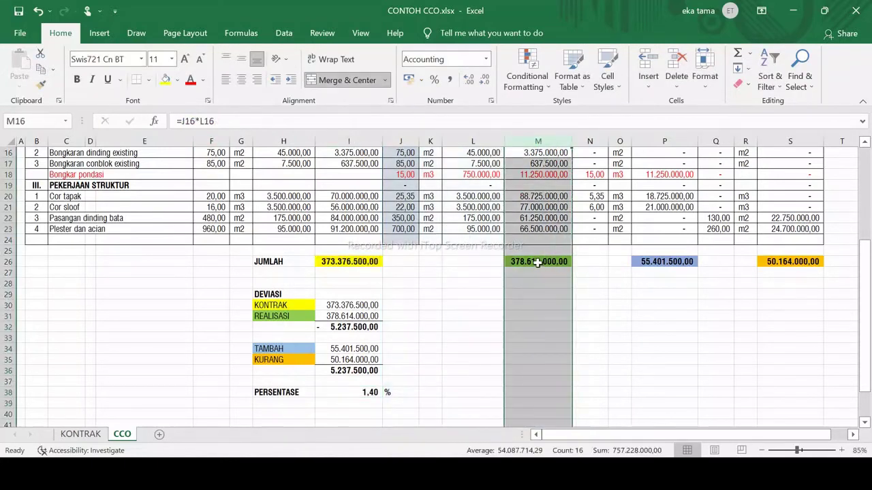
click(537, 263)
click(9, 264)
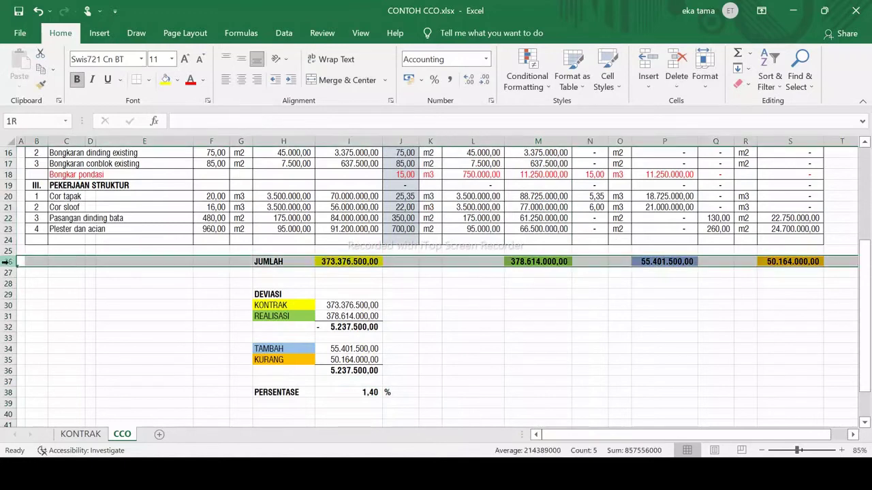
click(367, 394)
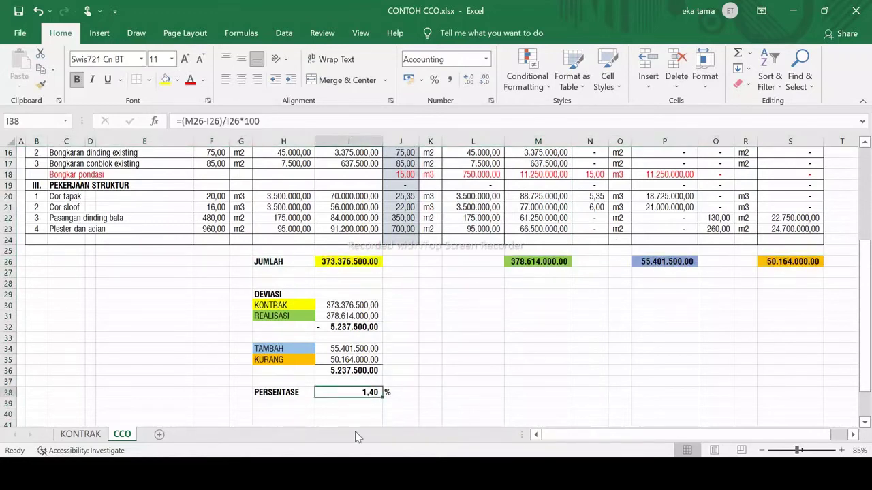
click(200, 128)
drag(203, 123, 184, 123)
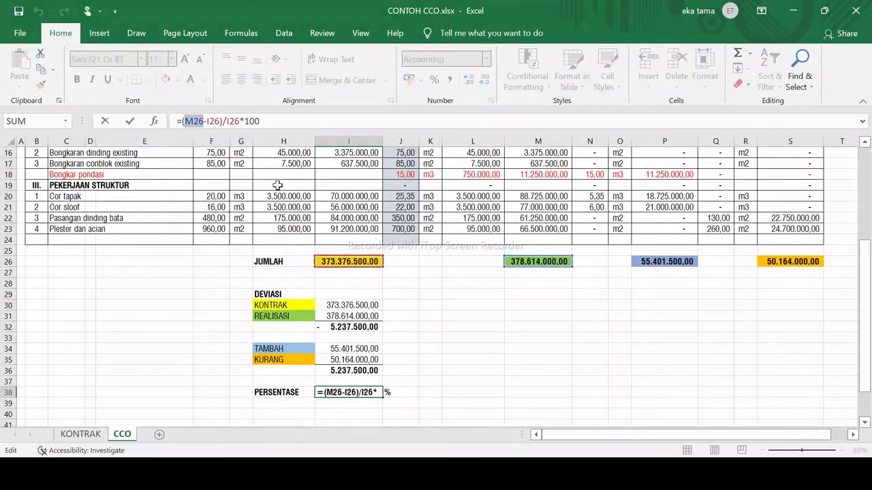
shift+click(208, 121)
drag(208, 121, 222, 121)
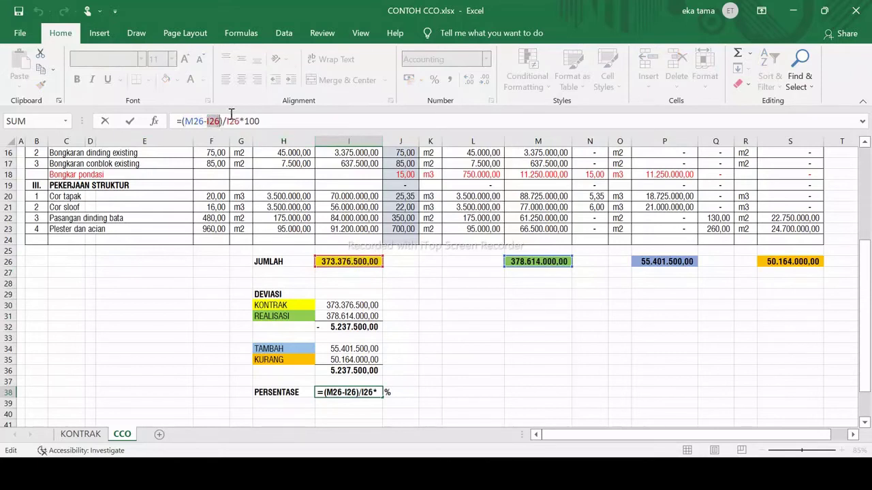
click(333, 264)
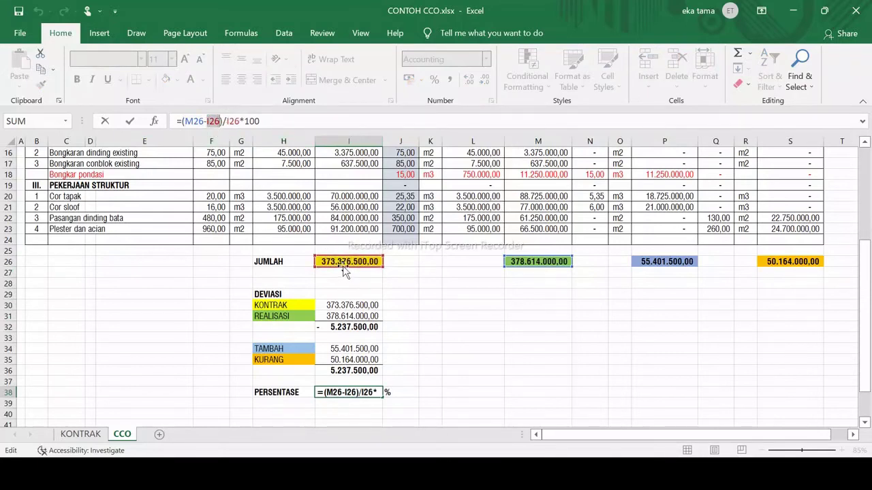
drag(226, 121, 240, 121)
key(Return)
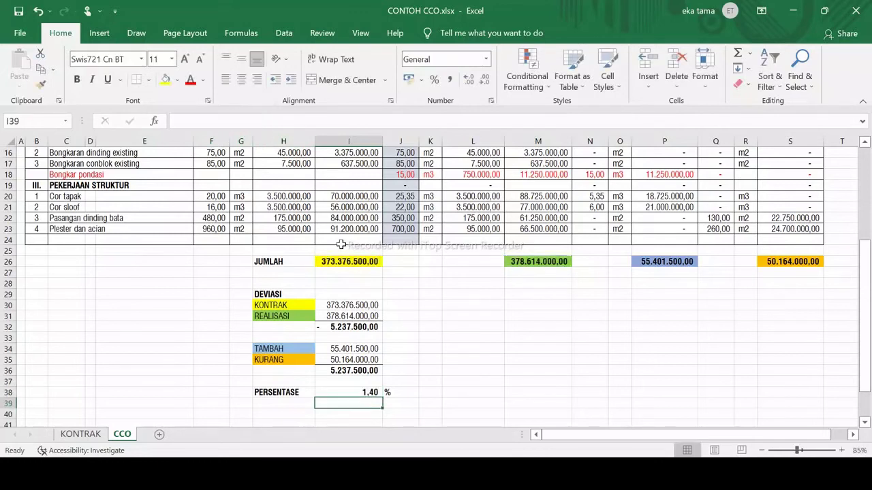
Step: Review the item rows, the JUMLAH totals, and the deviation and percentage summary below the CCO table
click(352, 392)
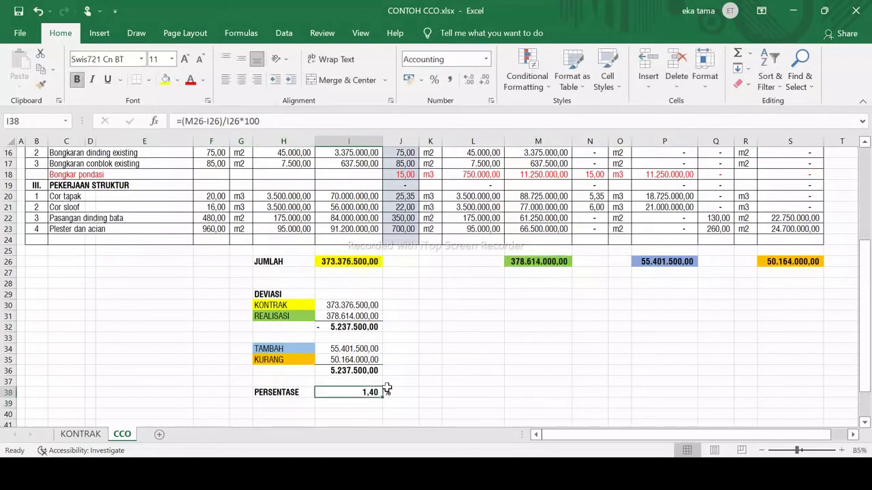
scroll(409, 354, down, 1)
scroll(461, 315, up, 5)
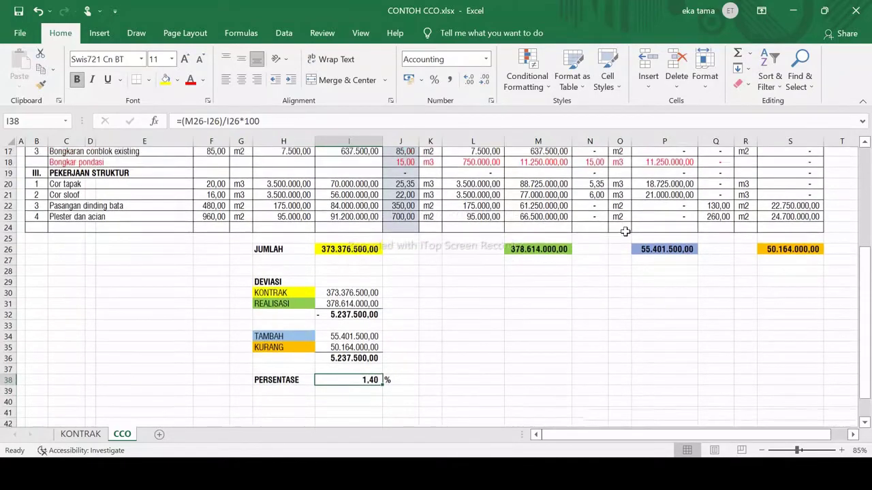
scroll(420, 348, up, 1)
scroll(423, 347, down, 5)
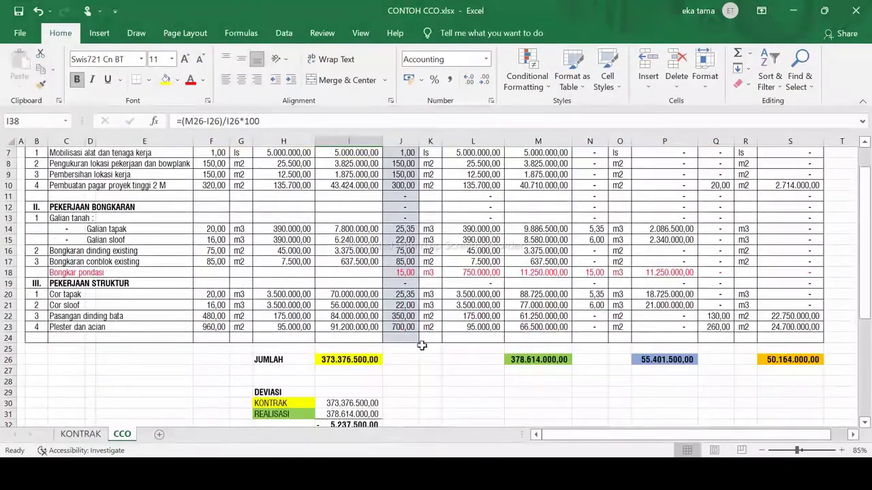
click(478, 335)
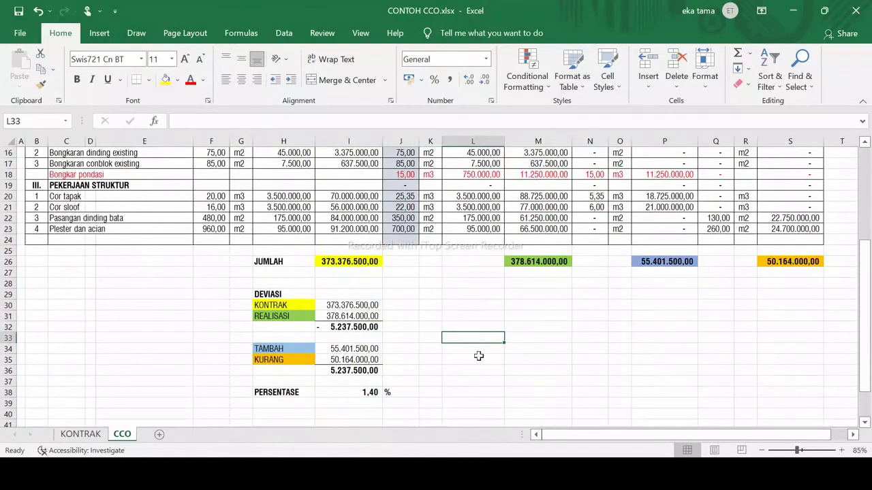
scroll(722, 266, up, 2)
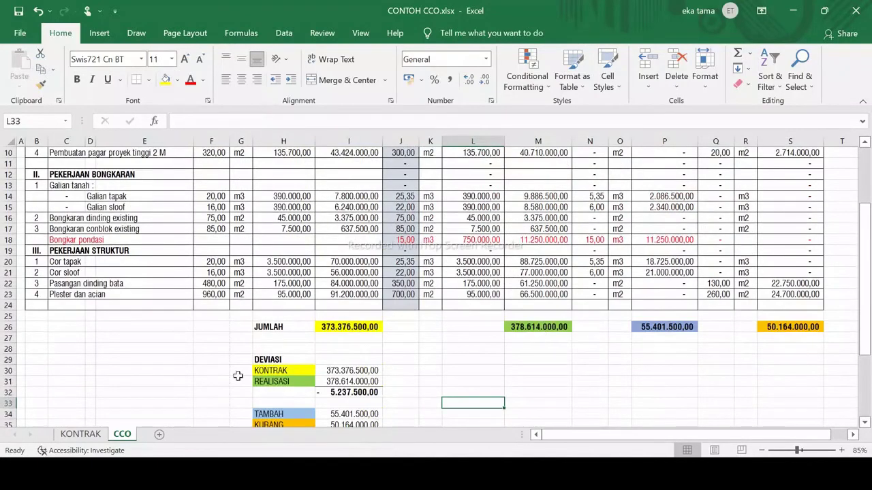
scroll(332, 359, down, 2)
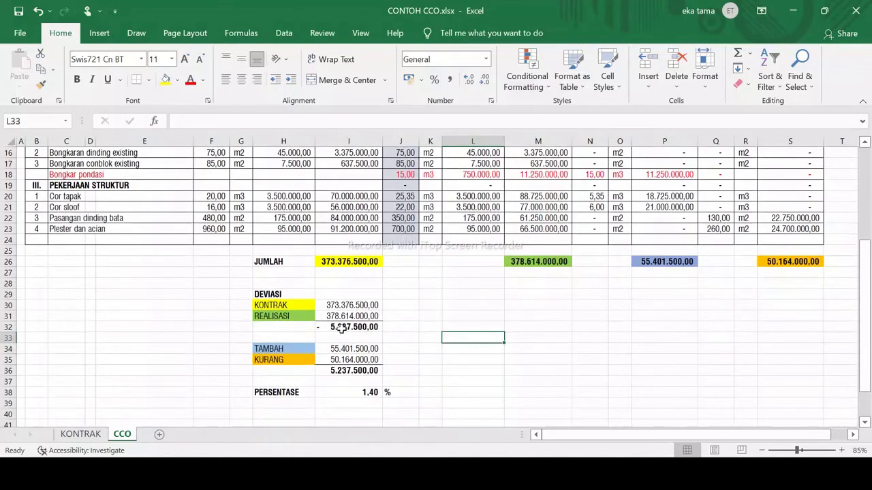
Step: Examine the deviation between KONTRAK and REALISASI in I32 and the difference between TAMBAH and KURANG in I36
click(341, 328)
click(283, 308)
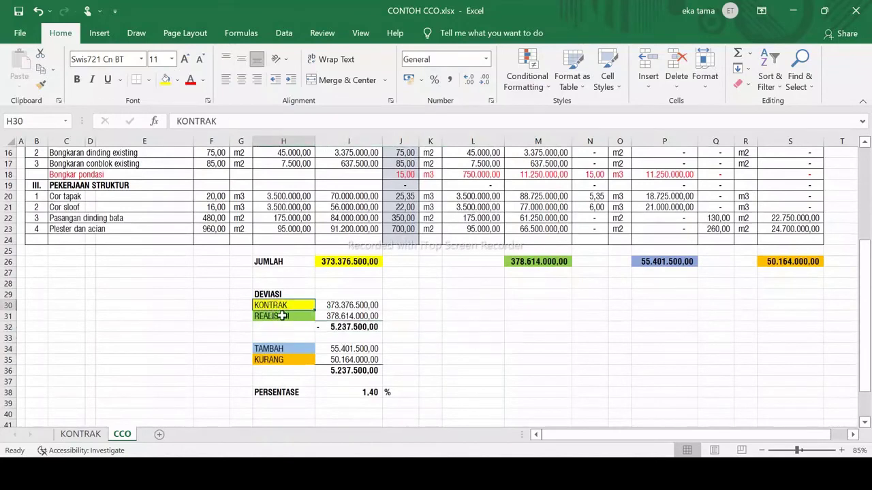
click(281, 316)
click(335, 329)
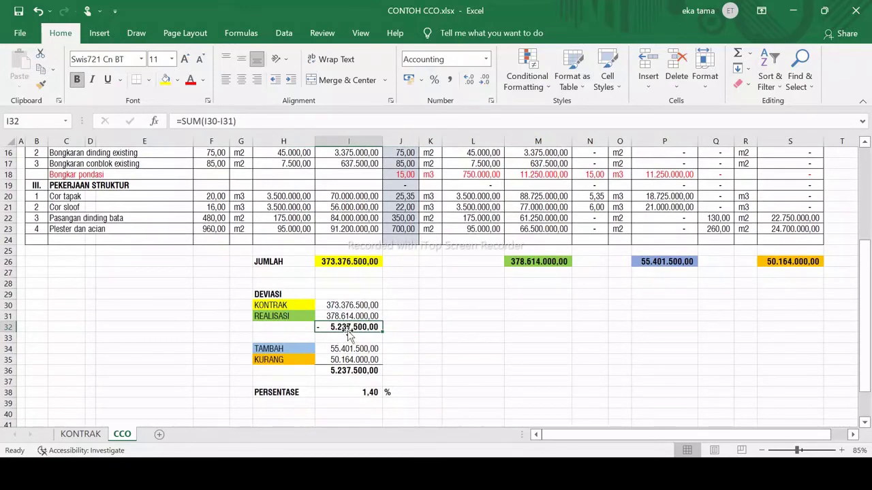
click(275, 350)
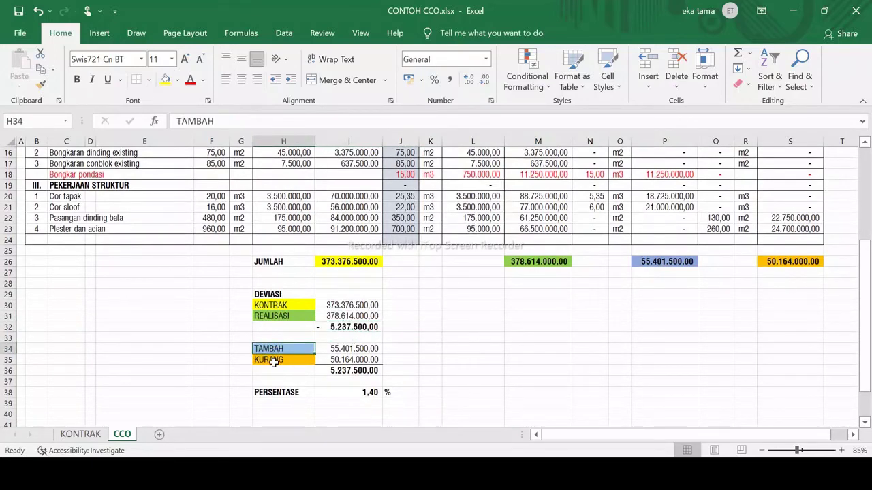
click(273, 361)
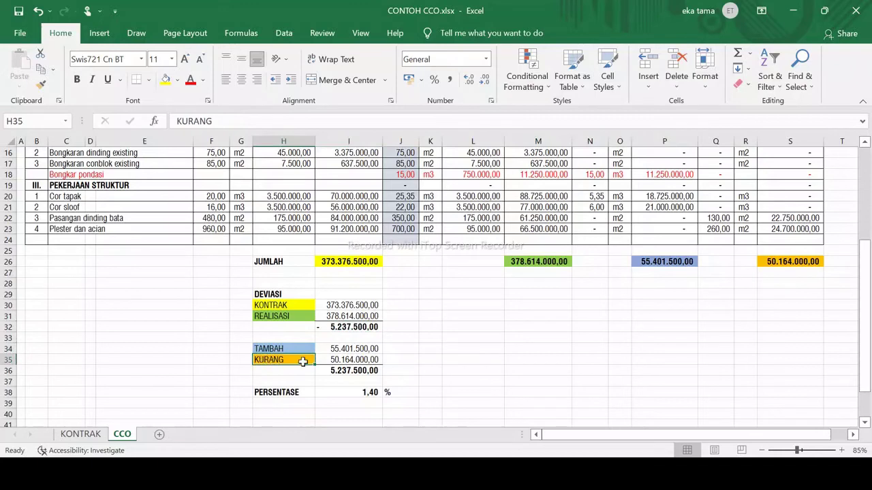
click(340, 370)
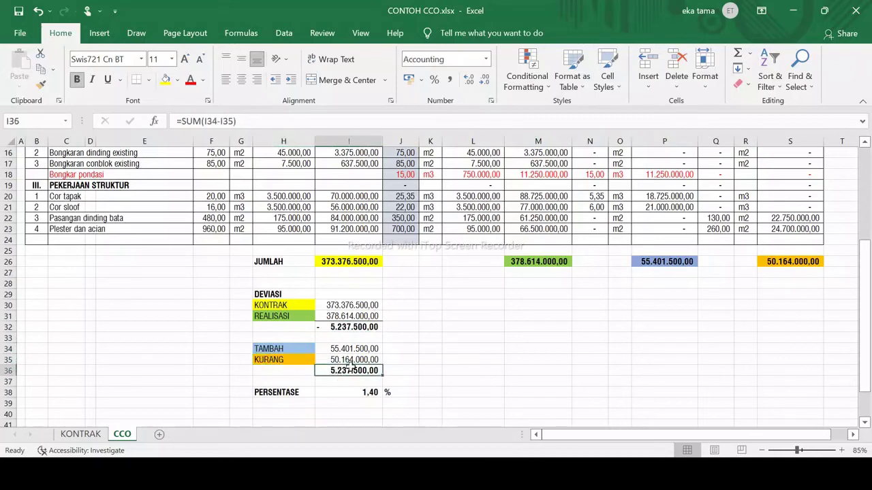
Step: Compare the contract deviation in I32 with the added and reduced work difference in I36
click(444, 327)
click(322, 326)
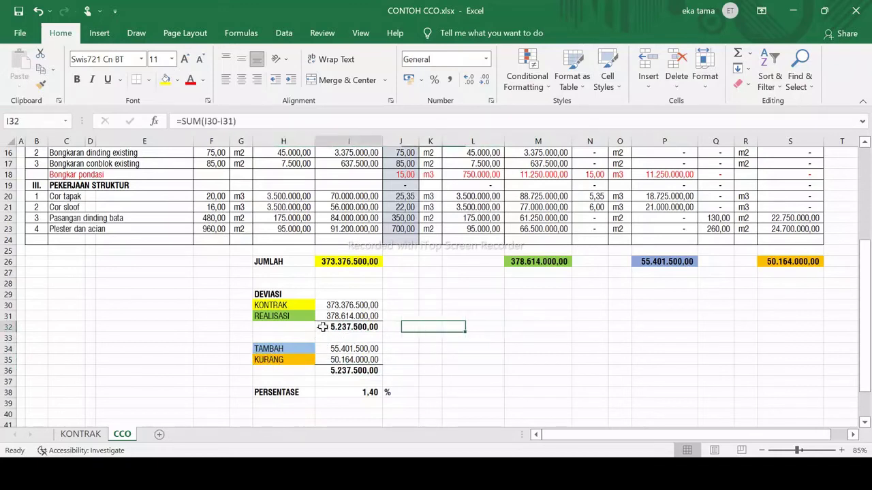
click(339, 372)
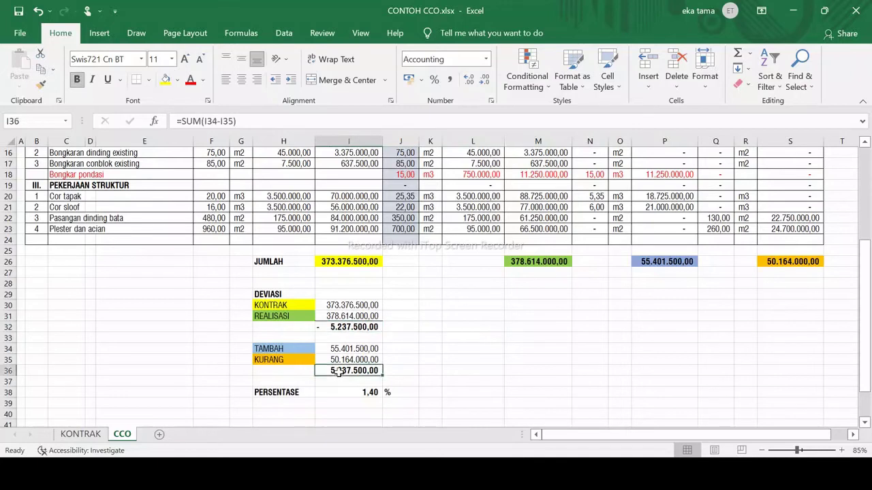
click(336, 330)
click(327, 371)
click(325, 328)
click(333, 371)
click(334, 328)
click(334, 371)
click(338, 328)
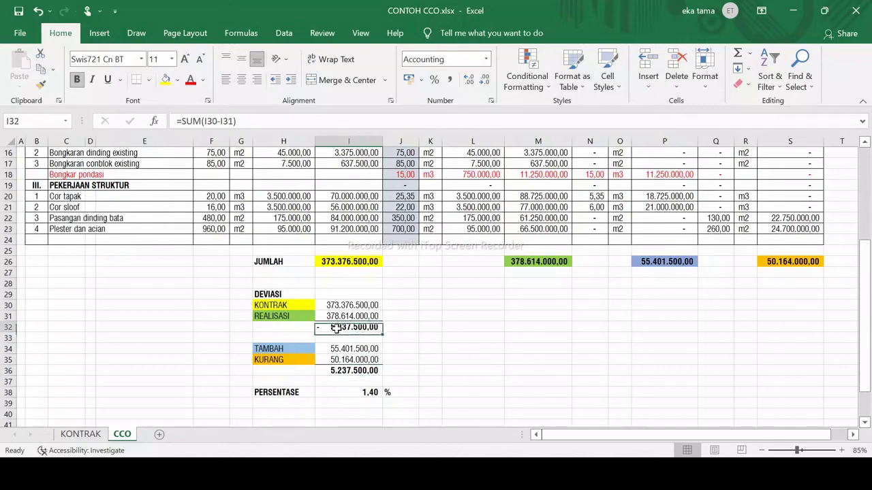
scroll(435, 332, up, 4)
scroll(440, 333, down, 3)
click(480, 336)
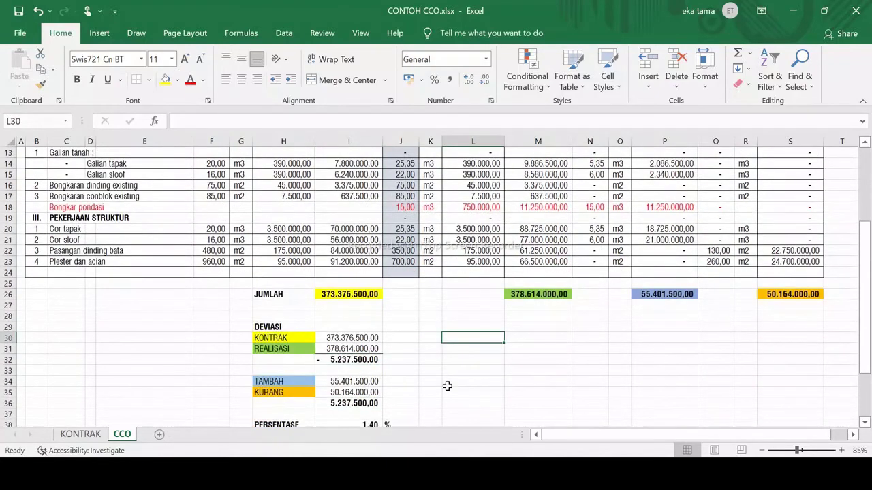
Step: Review the CCO item table, including the PEKERJAAN TAMBAH formulas in P10 and N13 and the field quantity in J7
scroll(493, 312, up, 4)
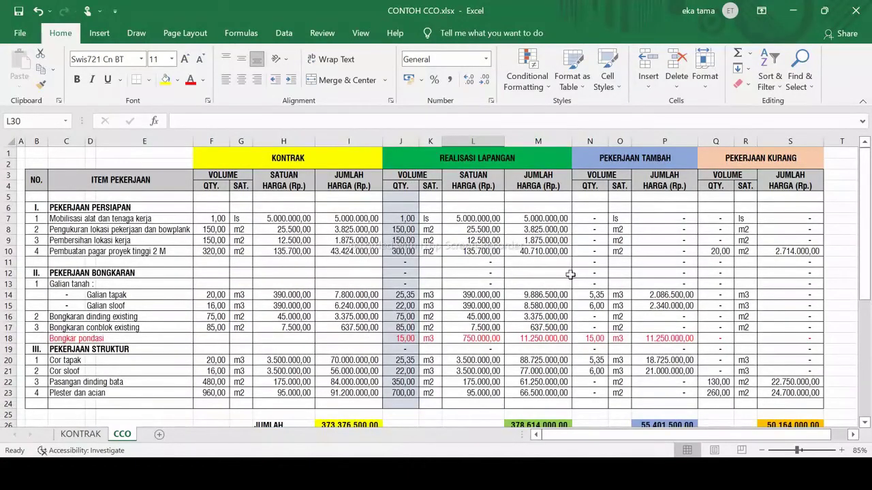
click(639, 252)
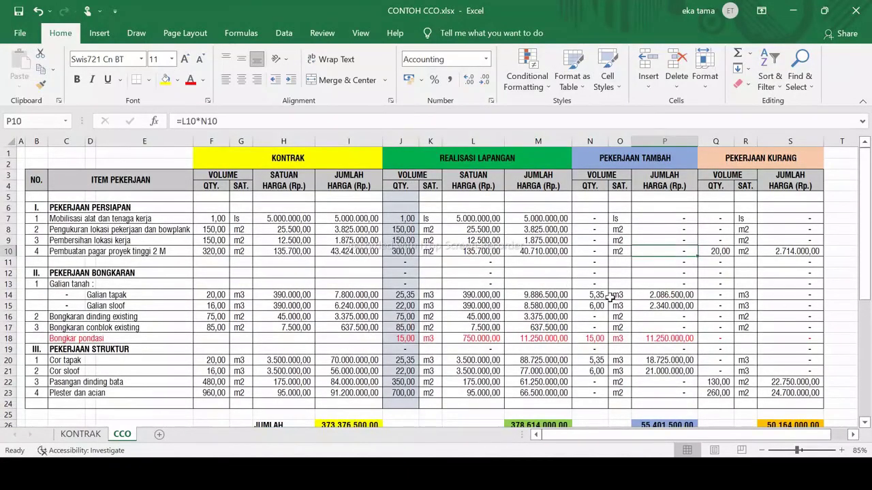
click(594, 280)
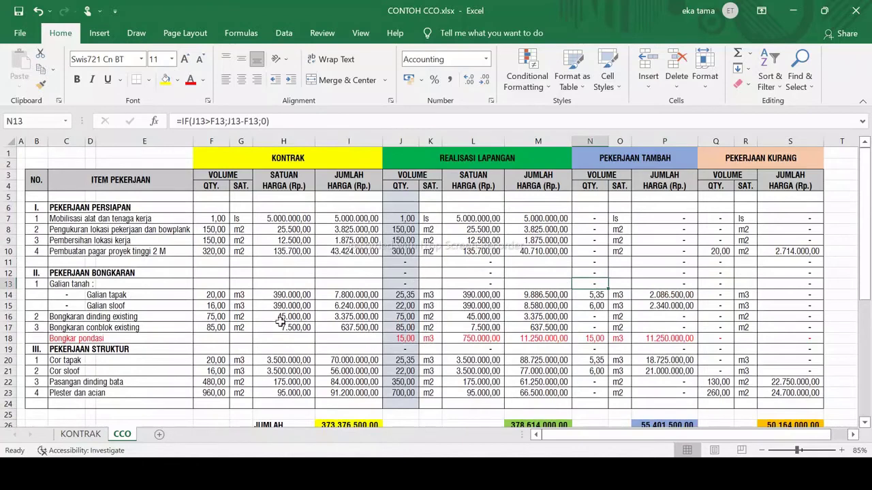
drag(158, 372, 158, 361)
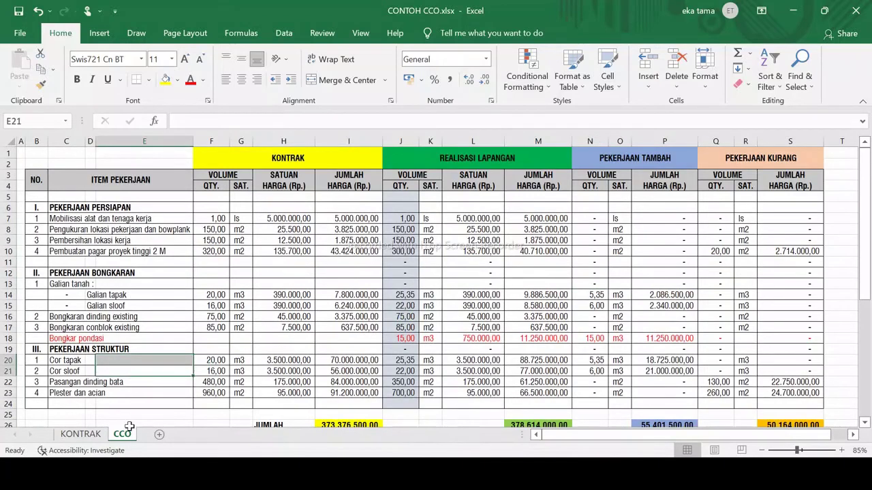
click(654, 212)
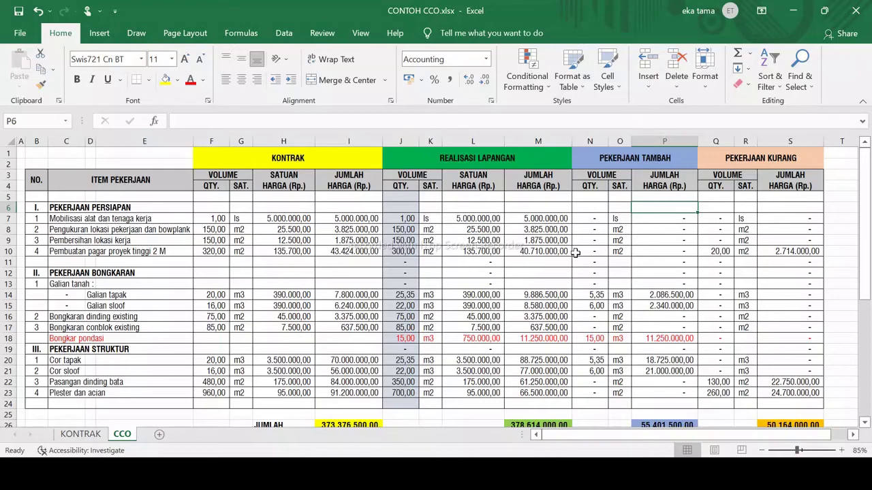
click(407, 218)
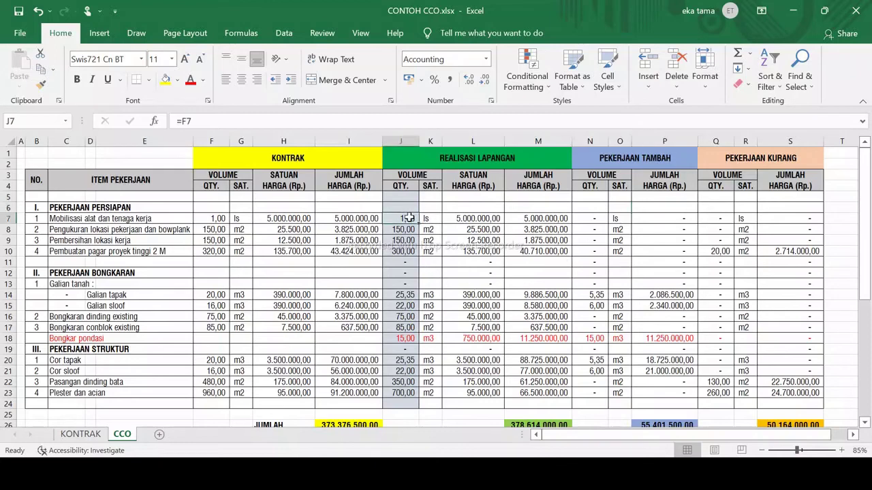
click(347, 275)
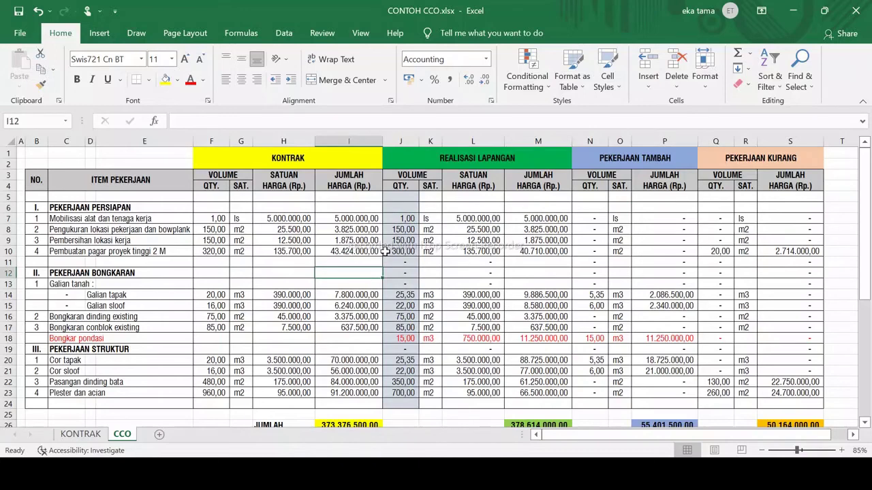
click(350, 263)
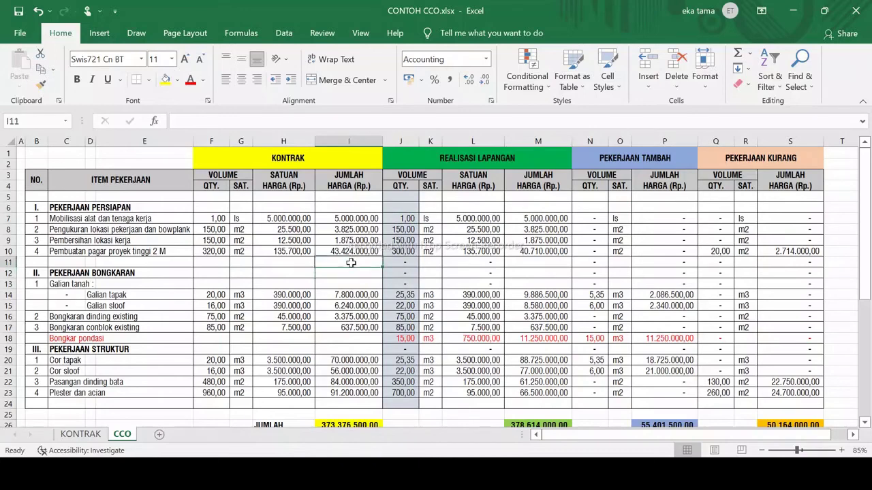
click(351, 281)
click(353, 282)
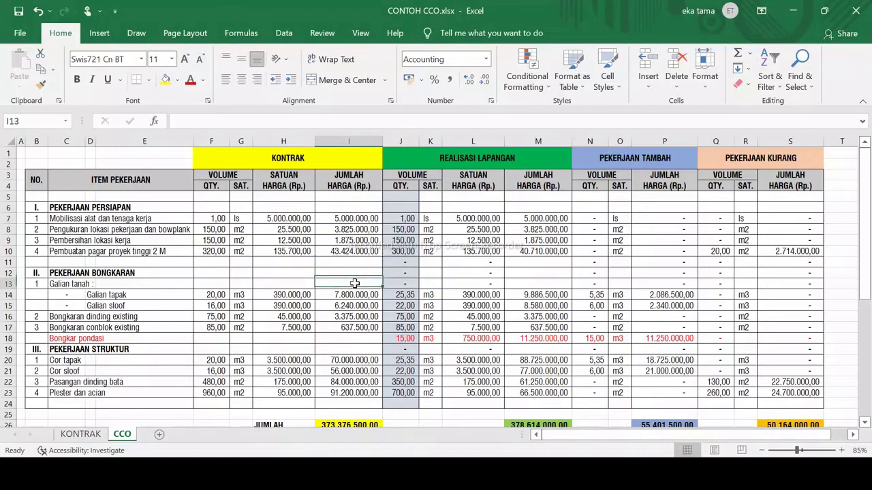
click(353, 271)
click(352, 263)
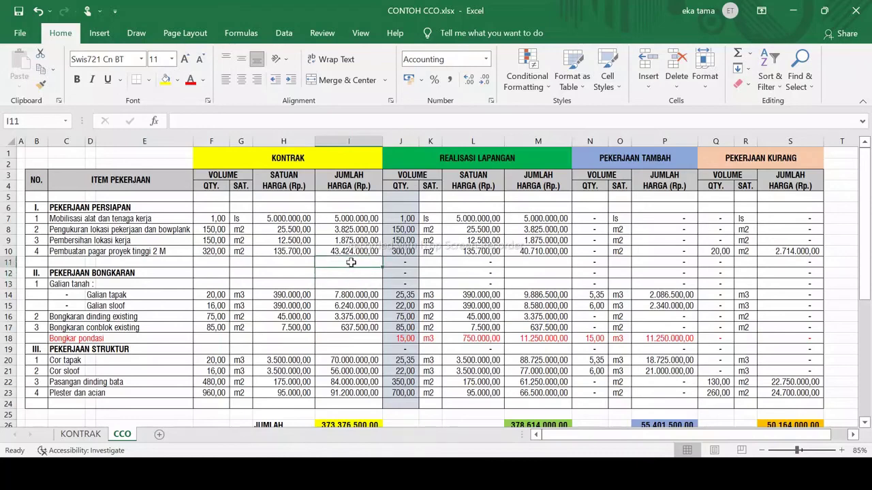
scroll(431, 275, down, 4)
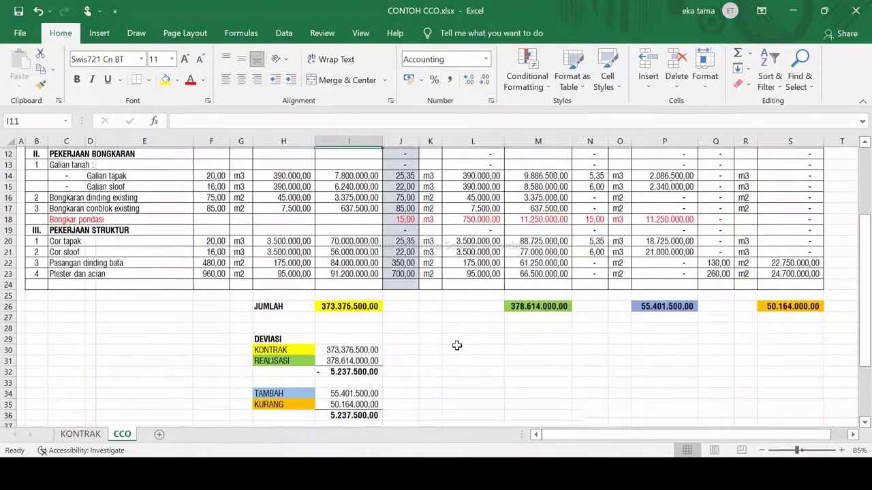
click(427, 392)
scroll(468, 351, down, 2)
click(427, 359)
scroll(463, 338, up, 2)
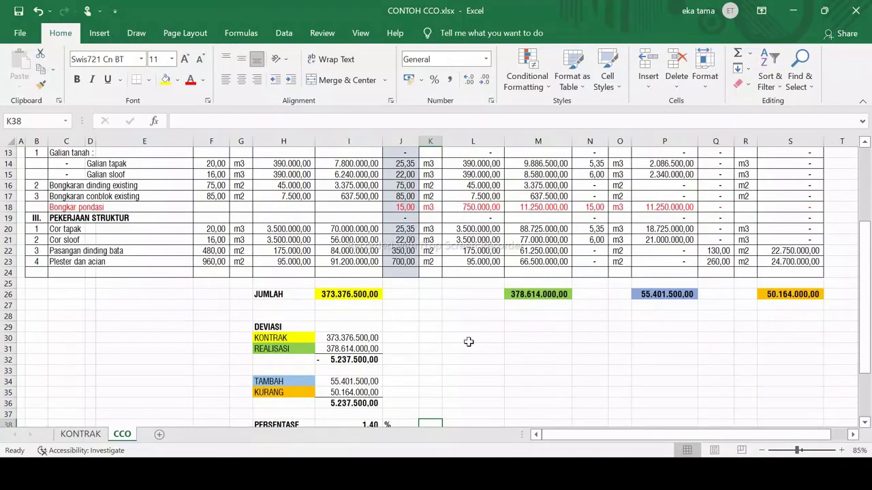
scroll(494, 342, up, 4)
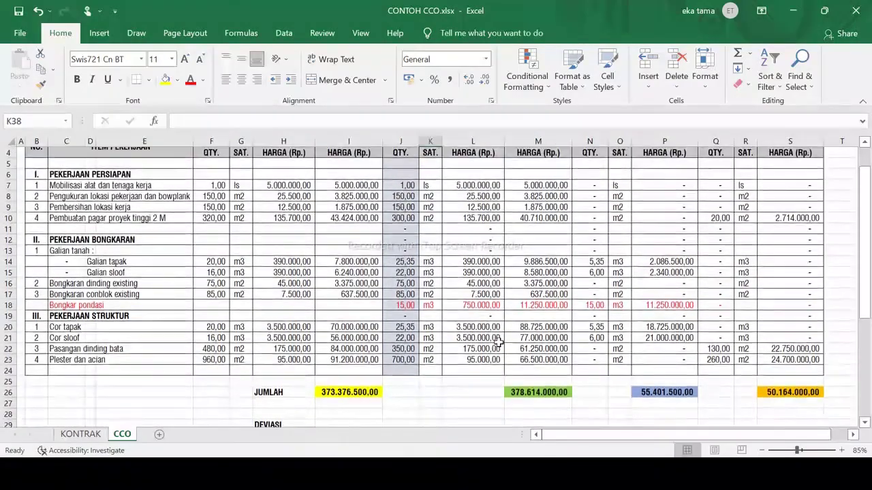